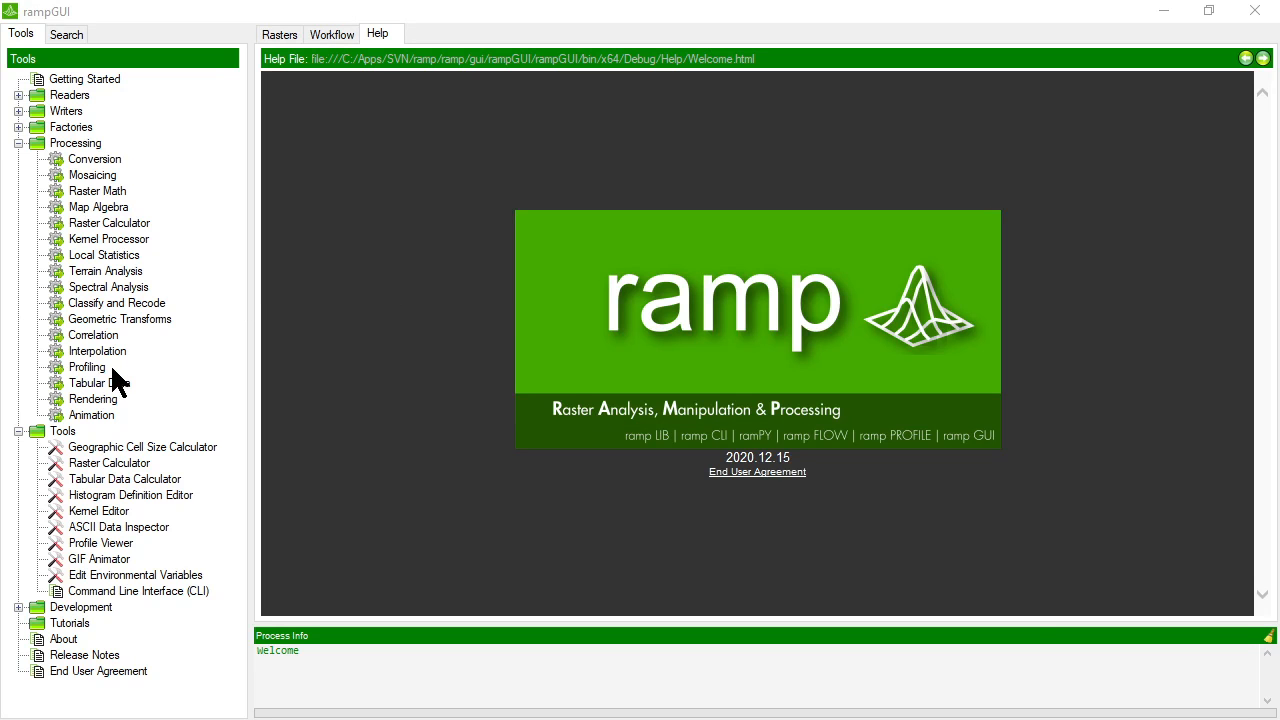
- Open the Profiling processor and resize its method list so the full method names are readable
left_click(88, 367)
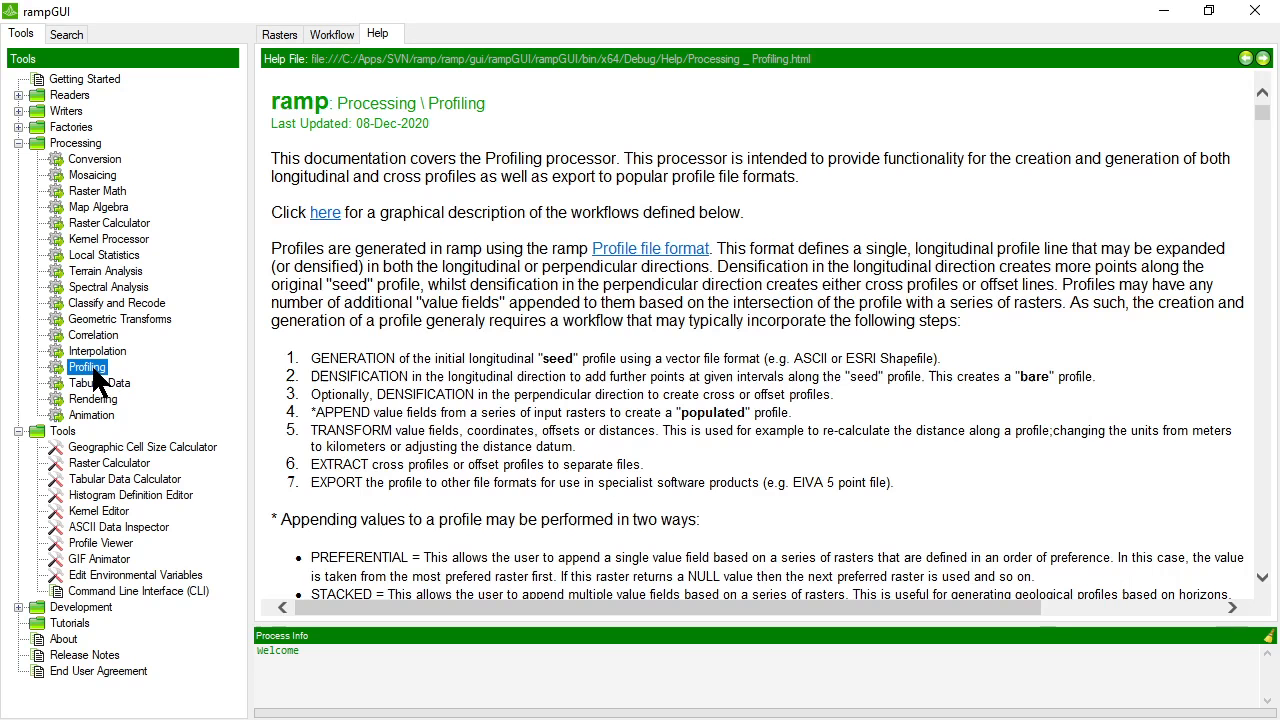
double_click(88, 367)
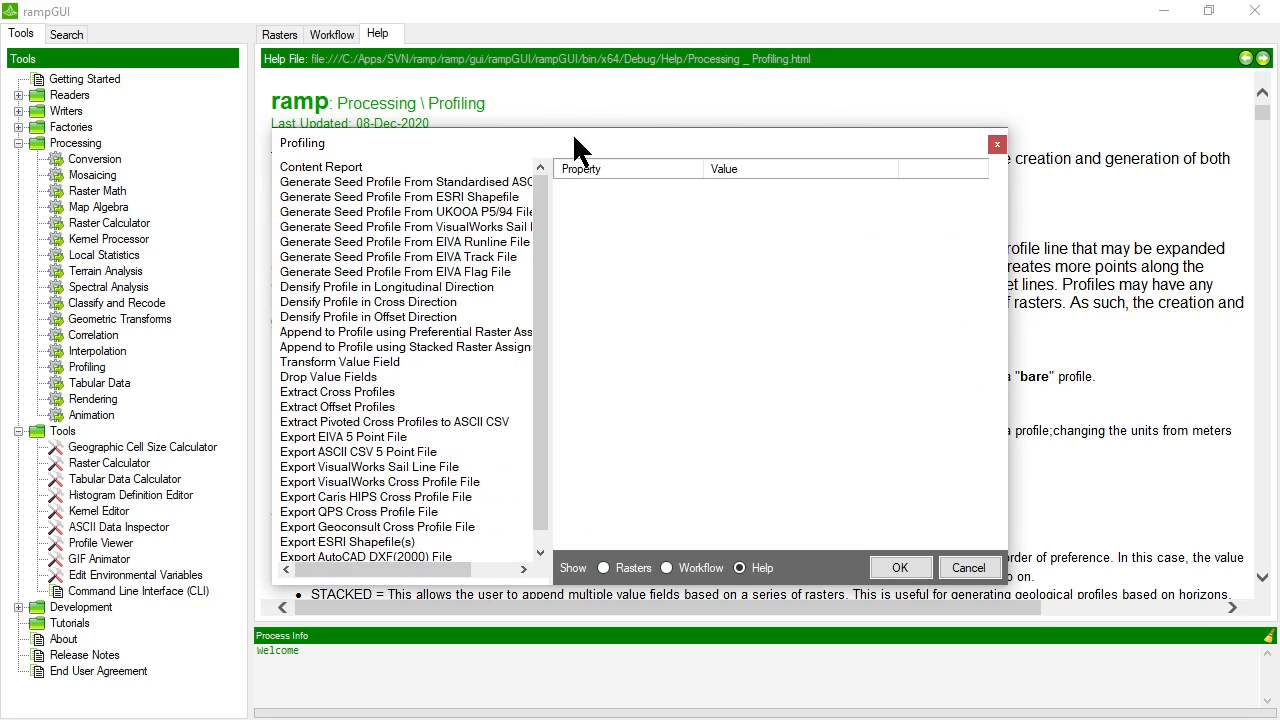
left_click_drag(574, 138, 590, 46)
left_click_drag(549, 160, 613, 168)
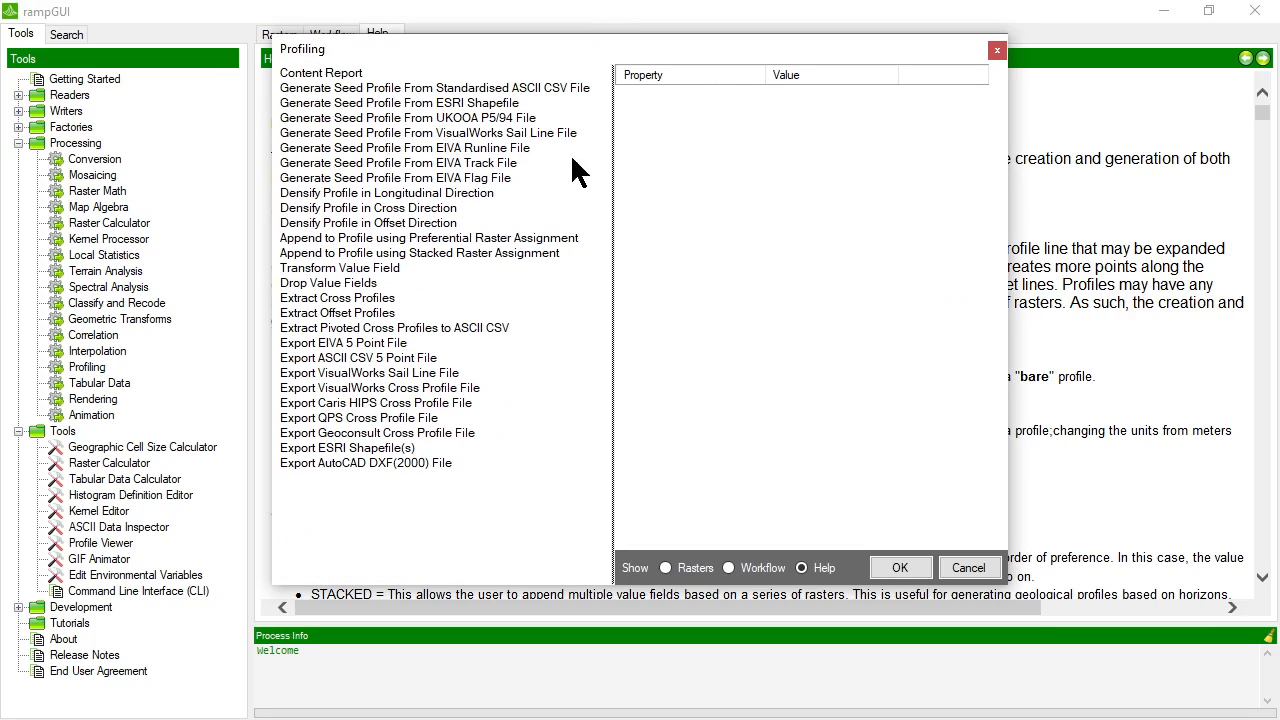
- Review the parameters of the densify methods and of the methods that append raster values to a profile
left_click(339, 87)
left_click(314, 196)
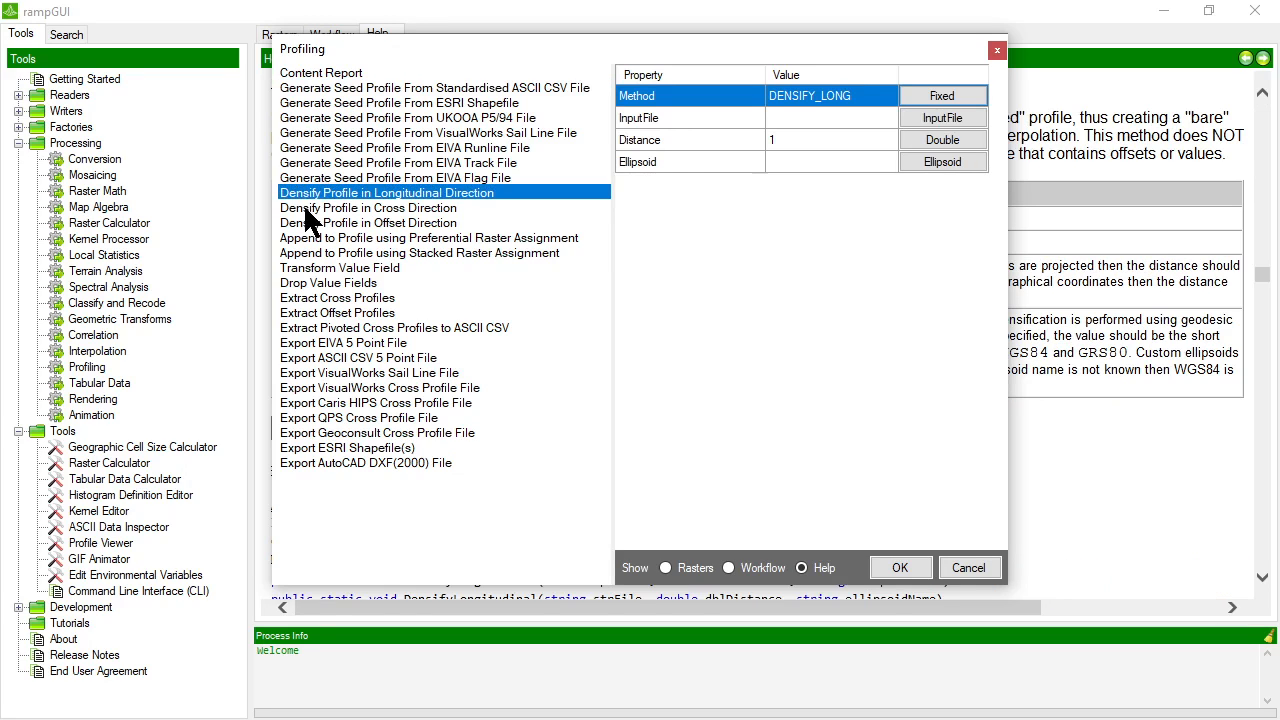
left_click(305, 208)
left_click(306, 223)
left_click(307, 237)
left_click(307, 253)
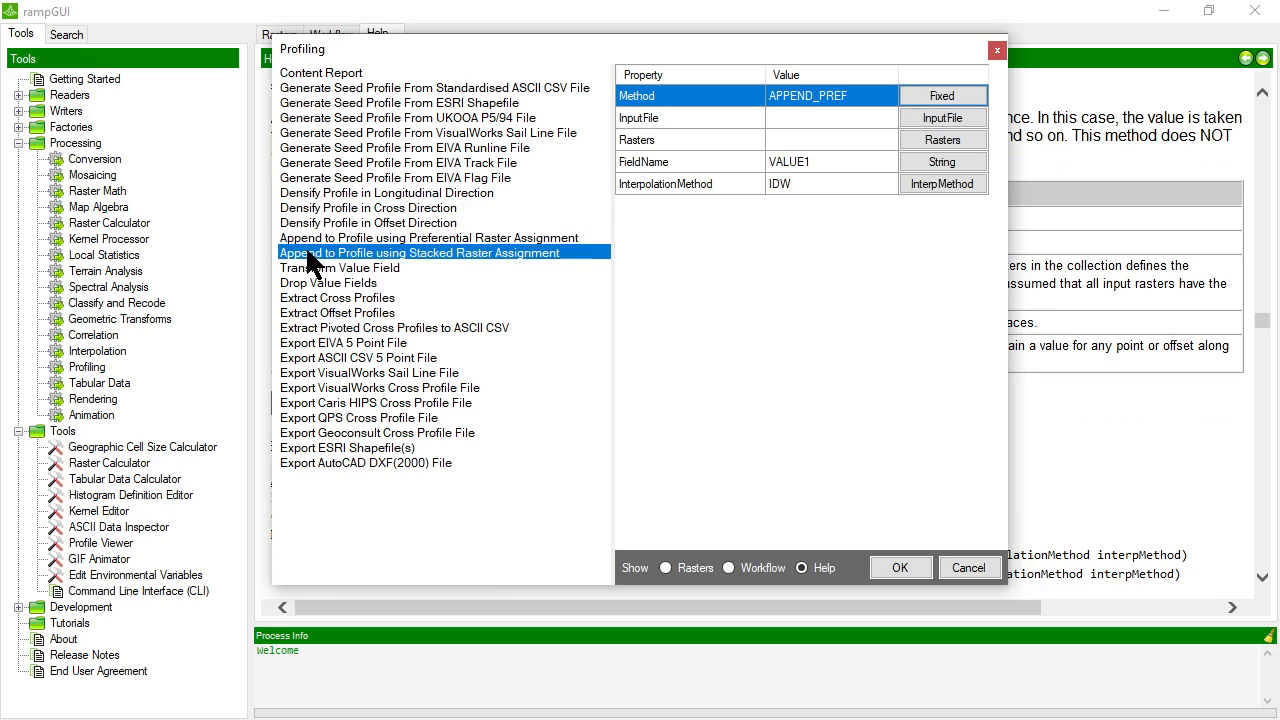
- Examine the parameters and help of the seed profile generation methods for ASCII CSV, ESRI Shapefile, UKOOA P5/94, VisualWorks and EIVA files
left_click(354, 90)
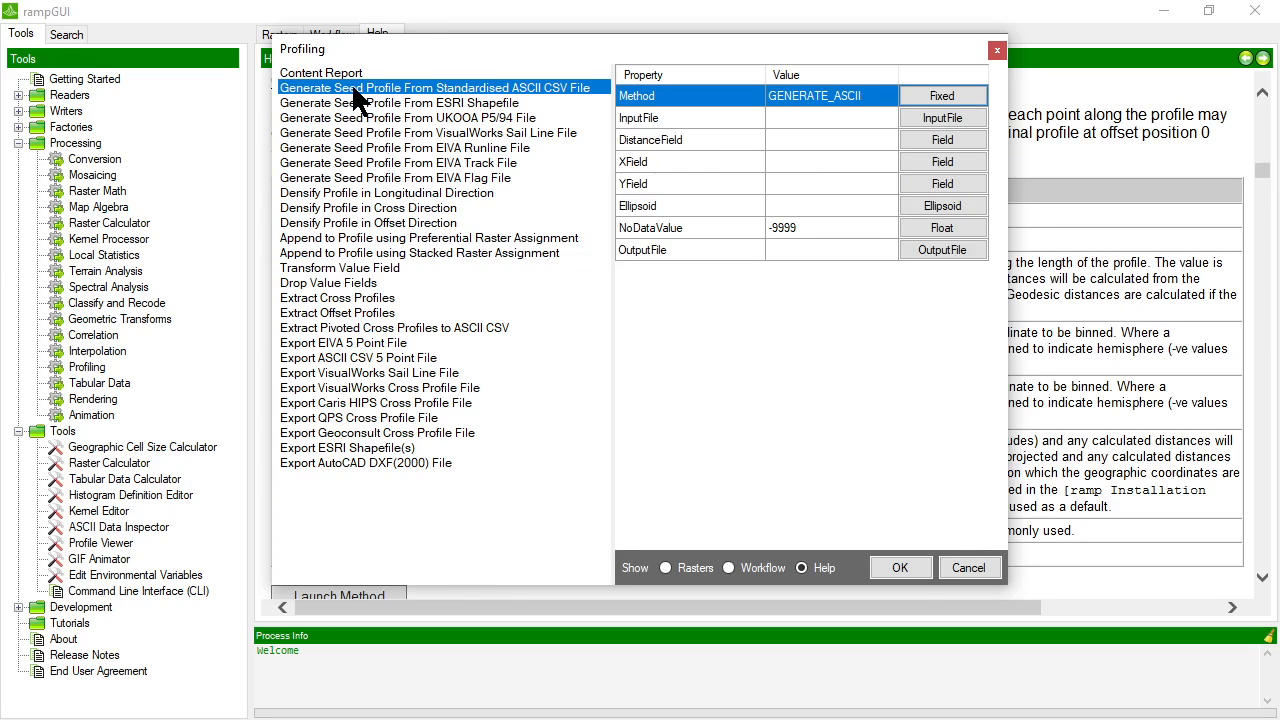
left_click_drag(423, 46, 441, 62)
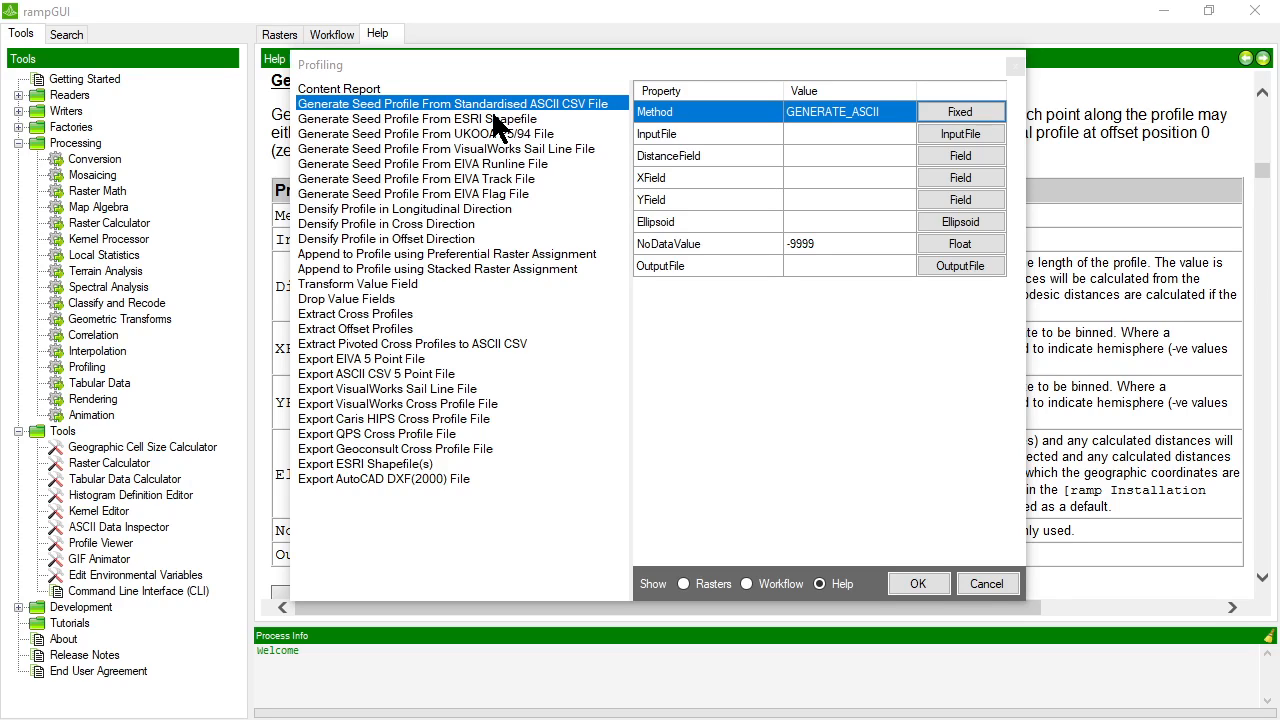
left_click(486, 116)
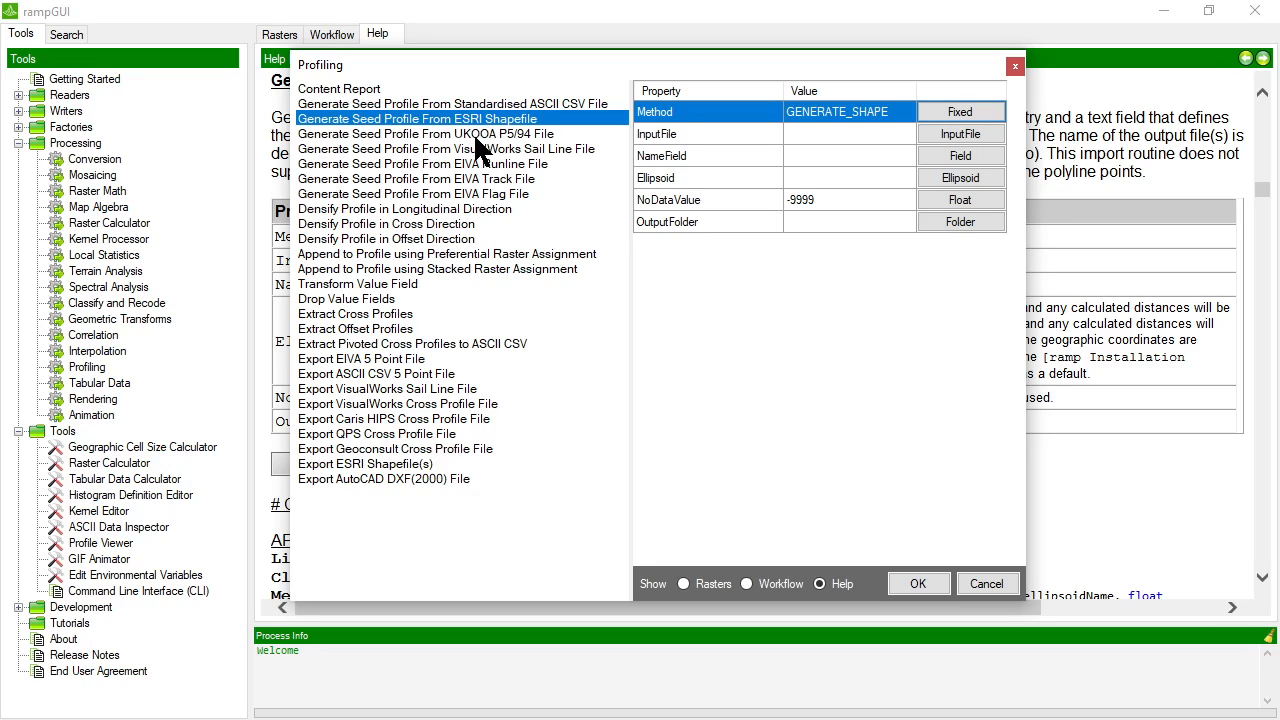
left_click(493, 133)
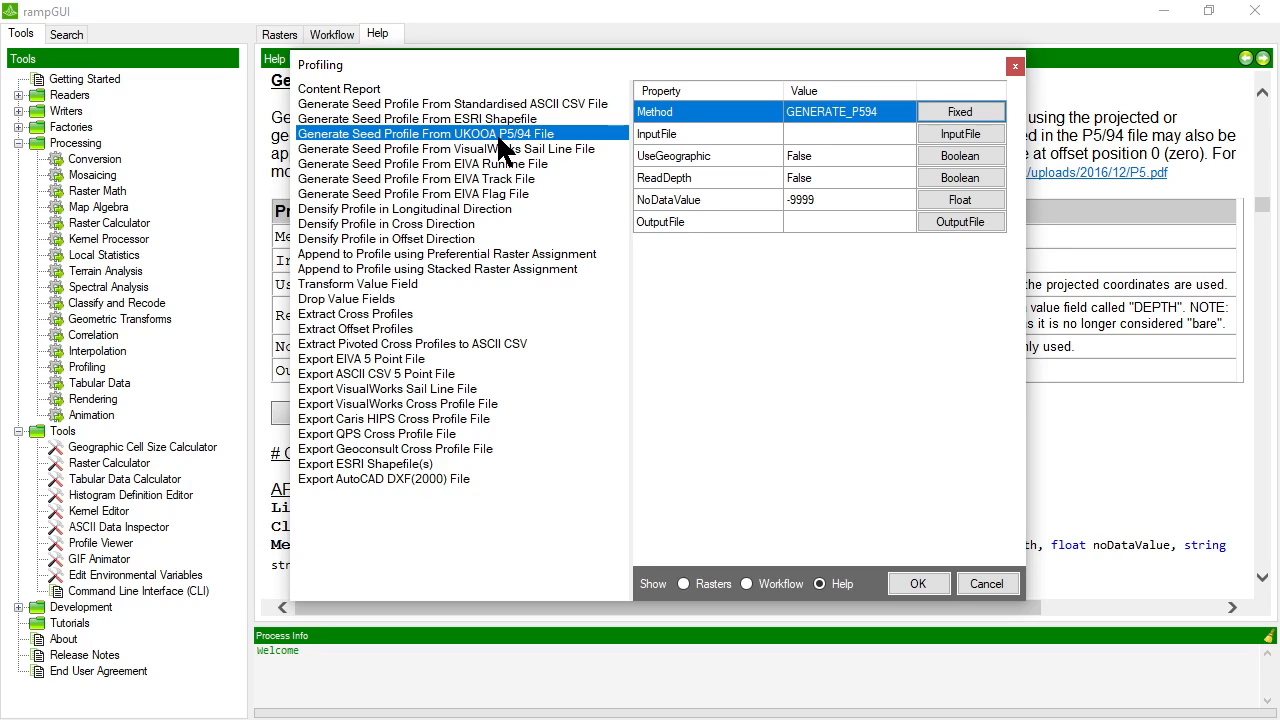
left_click(492, 152)
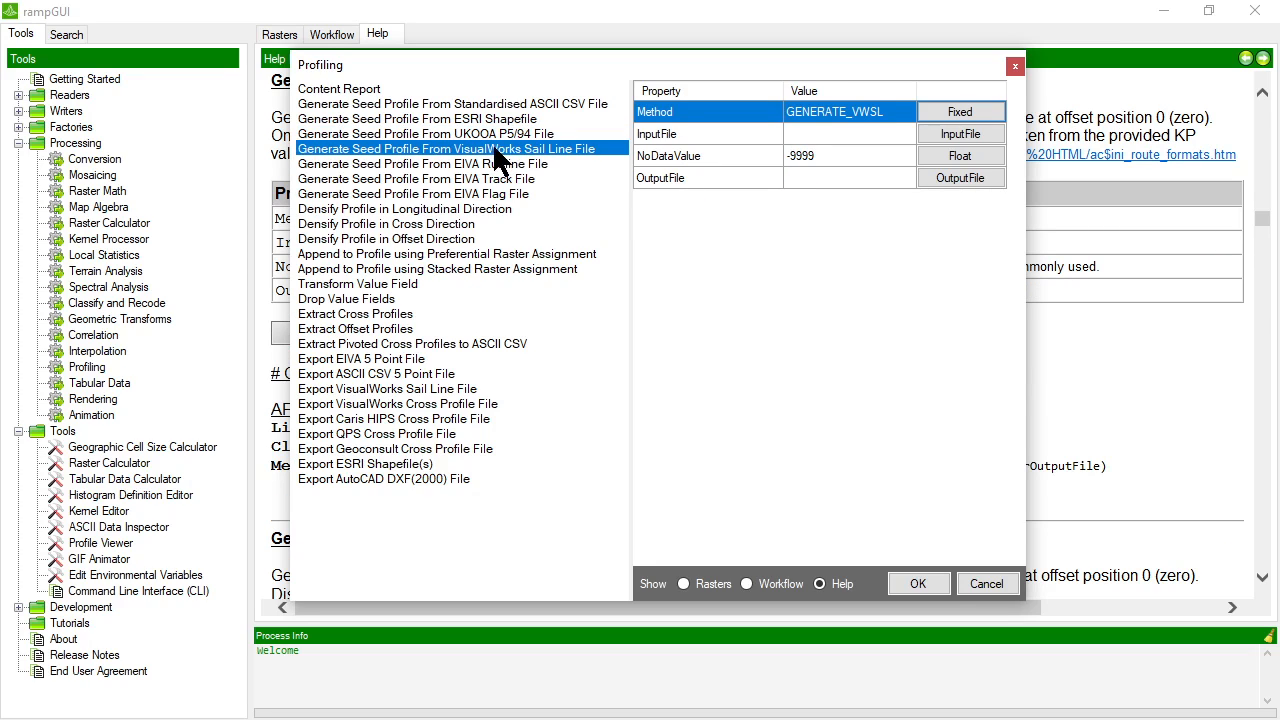
left_click(493, 164)
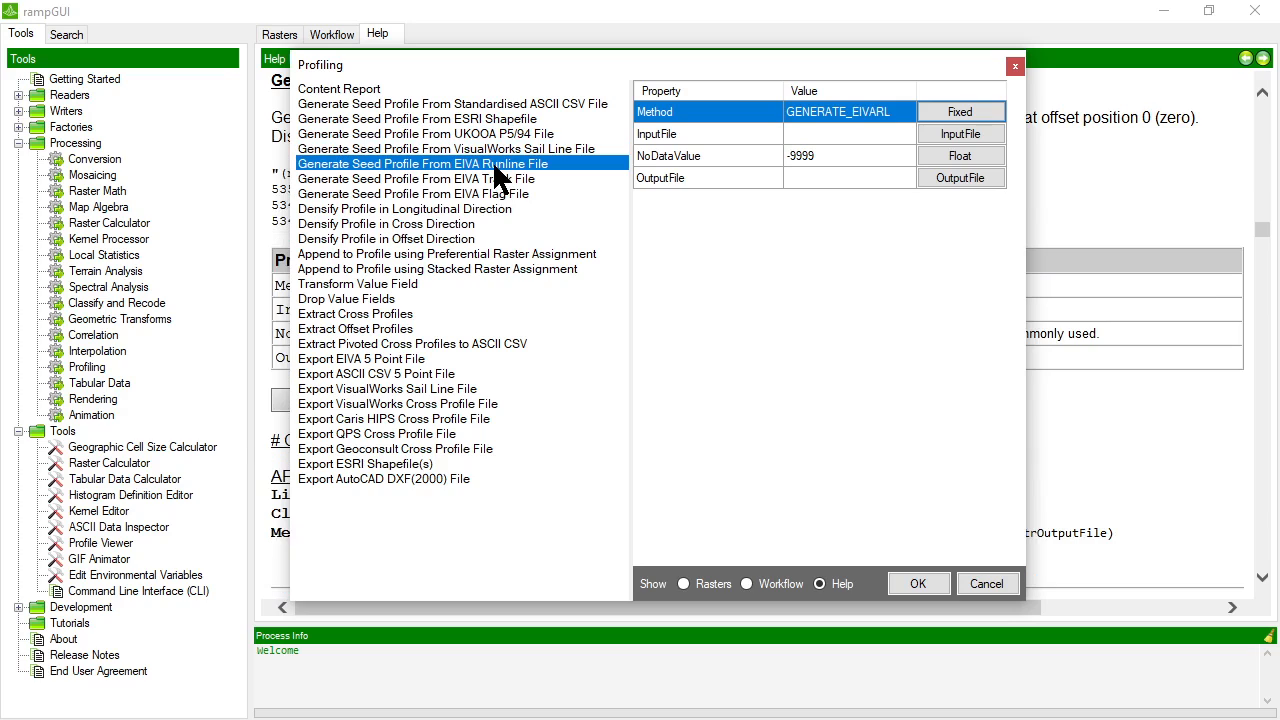
left_click(492, 178)
left_click(490, 192)
left_click(490, 177)
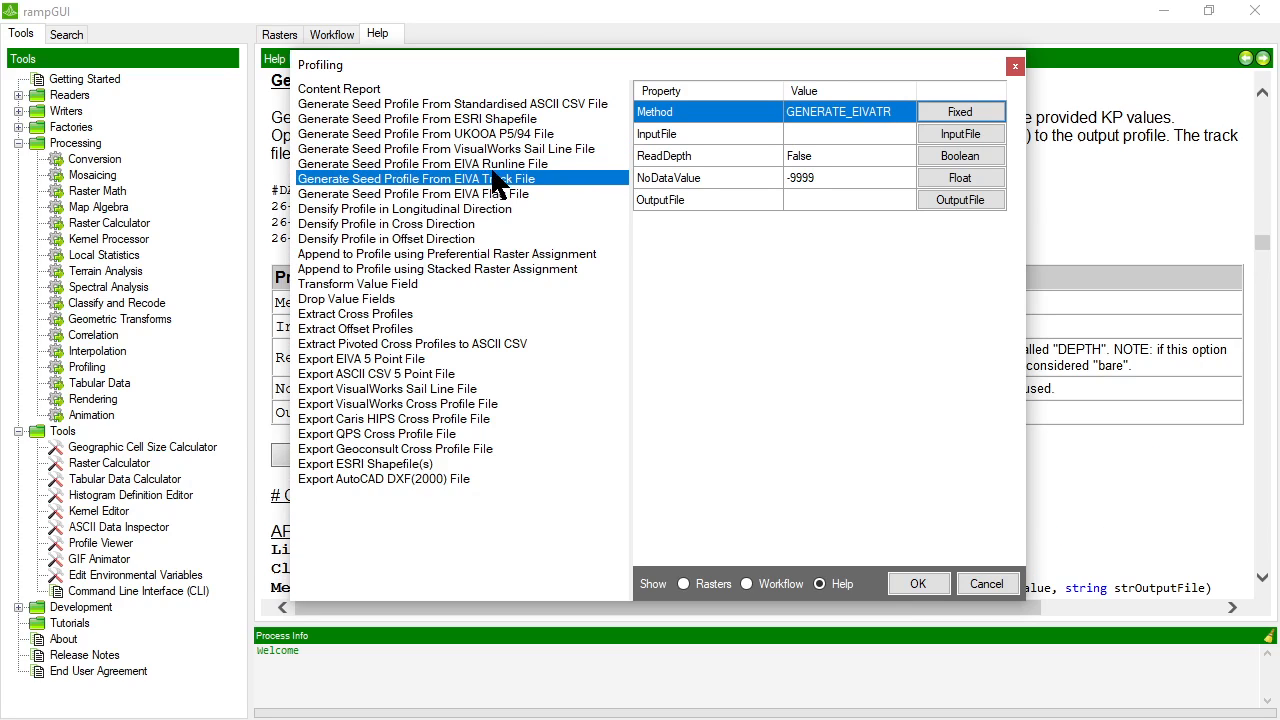
left_click(493, 164)
left_click(493, 178)
left_click(498, 194)
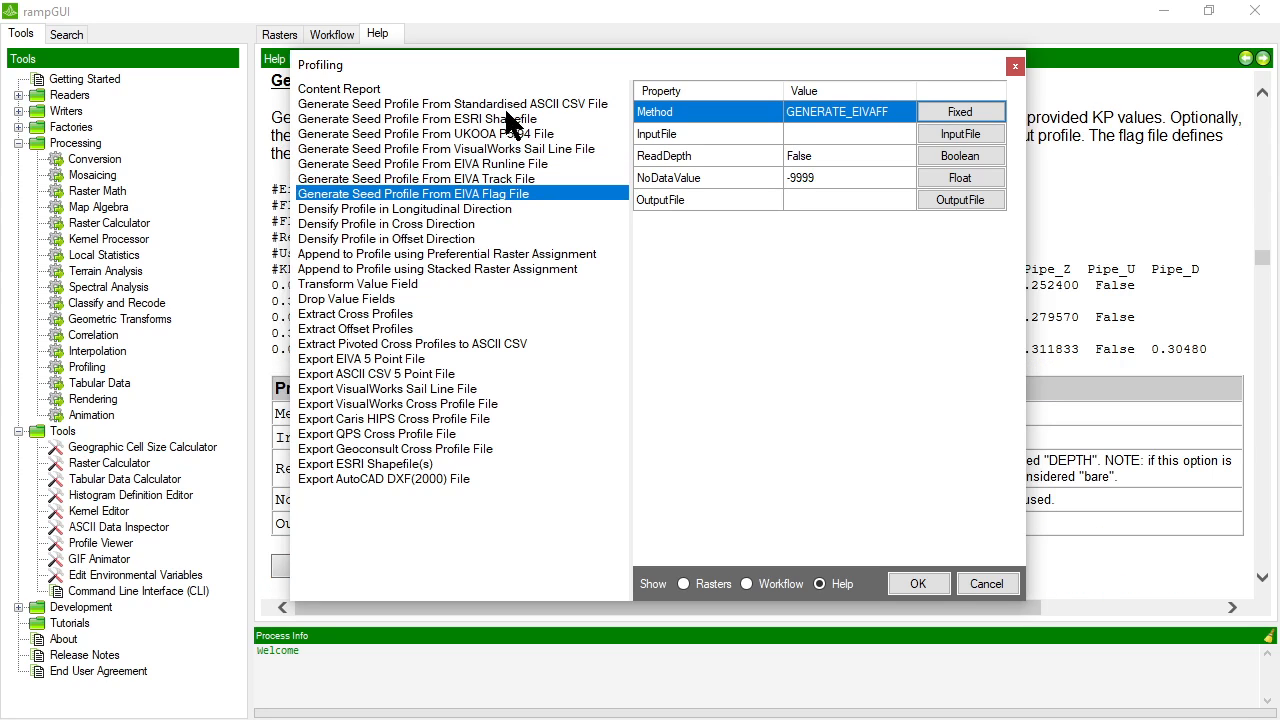
left_click(505, 104)
left_click(500, 119)
left_click(495, 149)
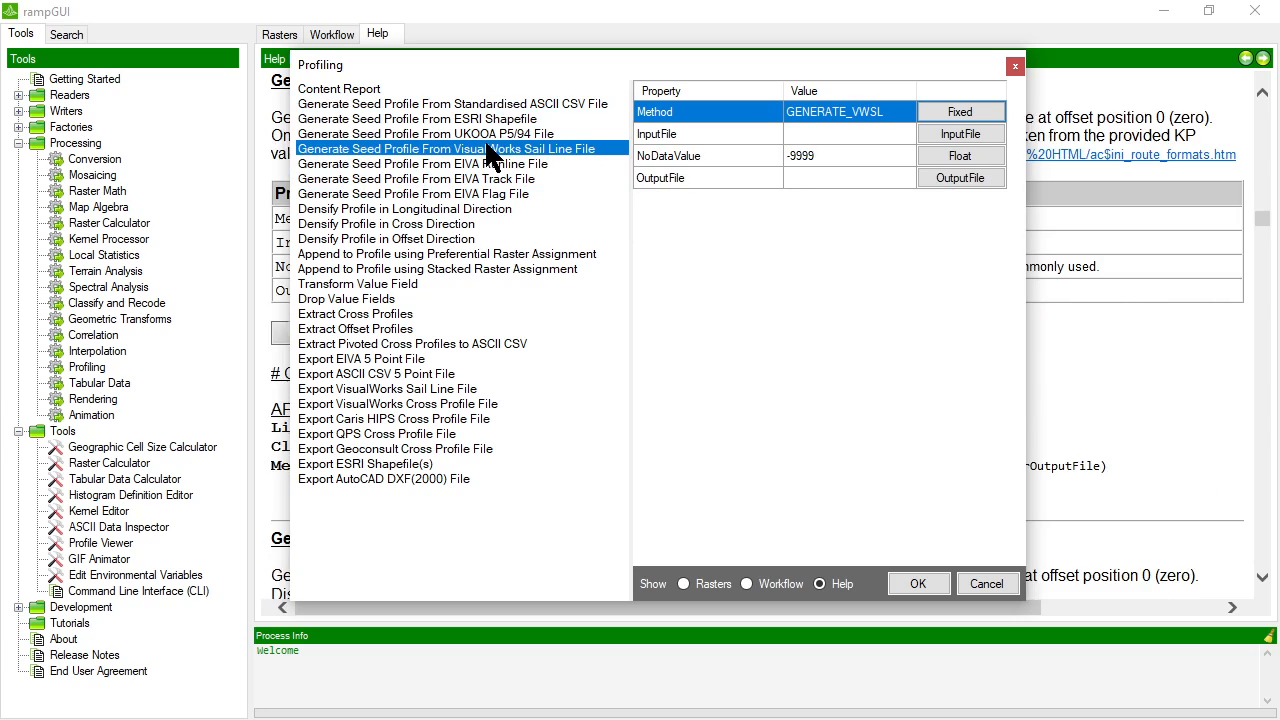
left_click(490, 164)
left_click(490, 179)
left_click(489, 193)
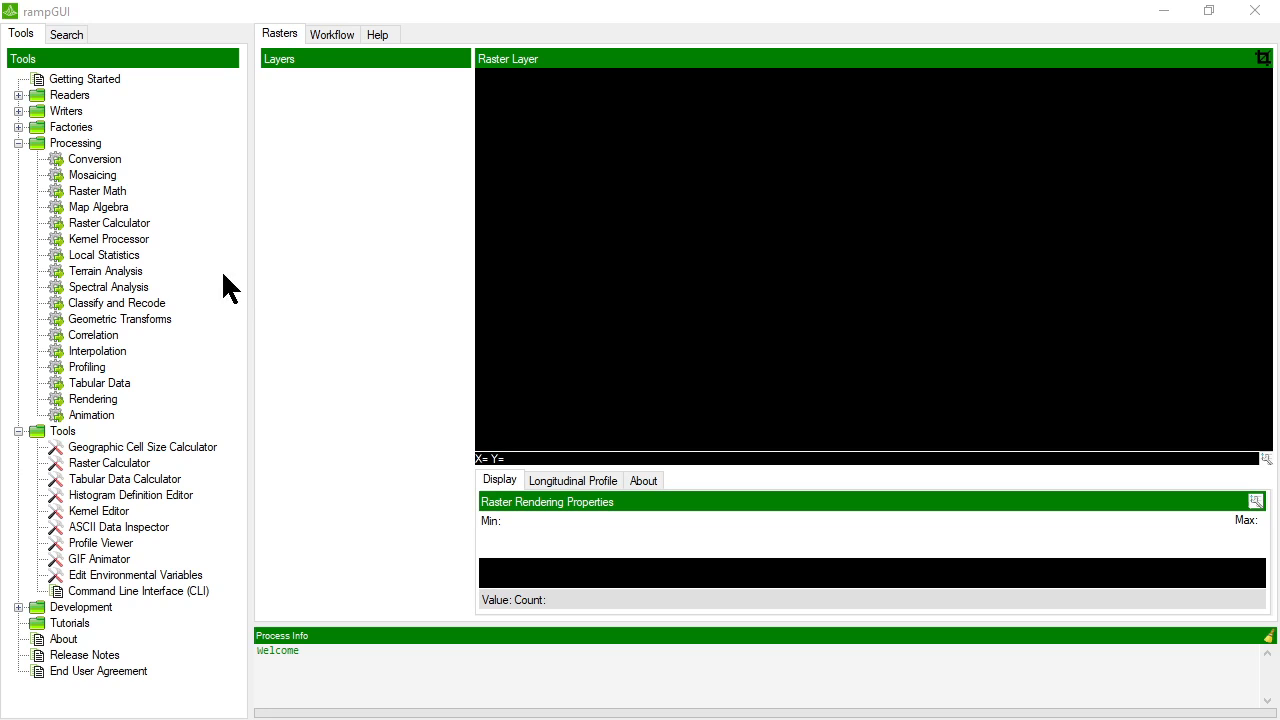
- Add the raster Clip of Site_Bathymetry_2m.bil from the Sample Data folder as a layer
right_click(329, 112)
left_click(368, 122)
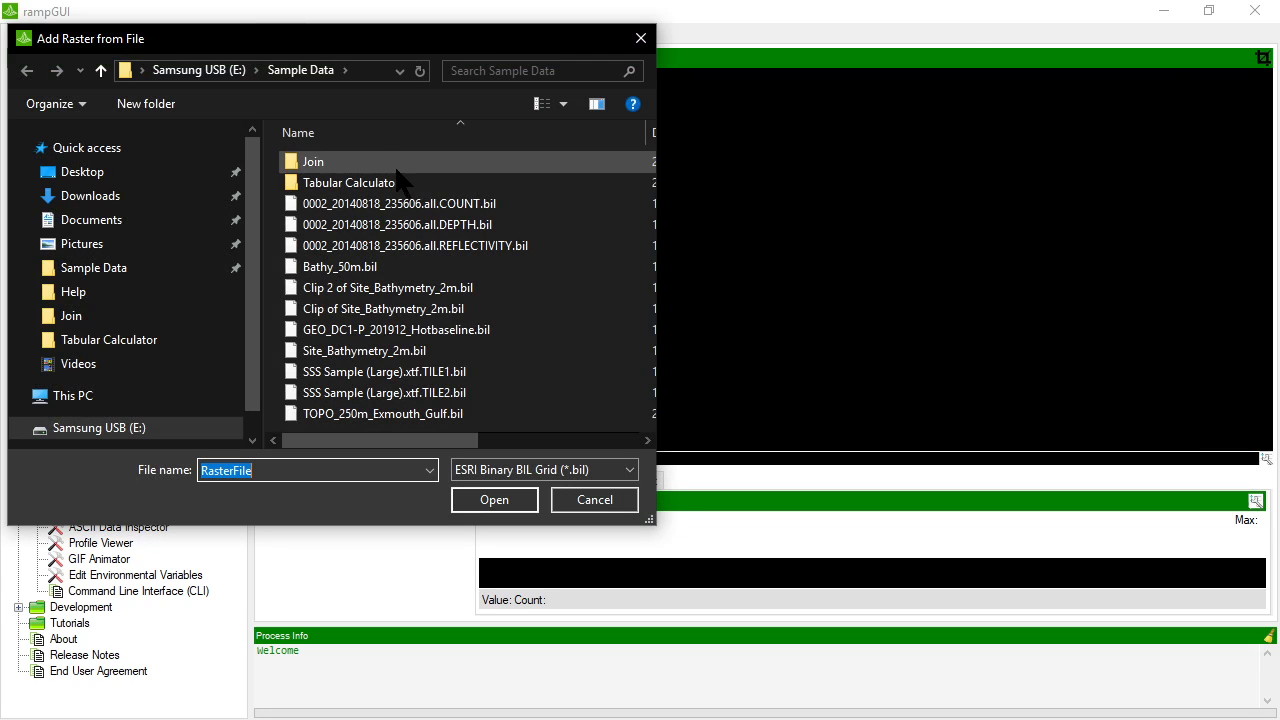
double_click(362, 309)
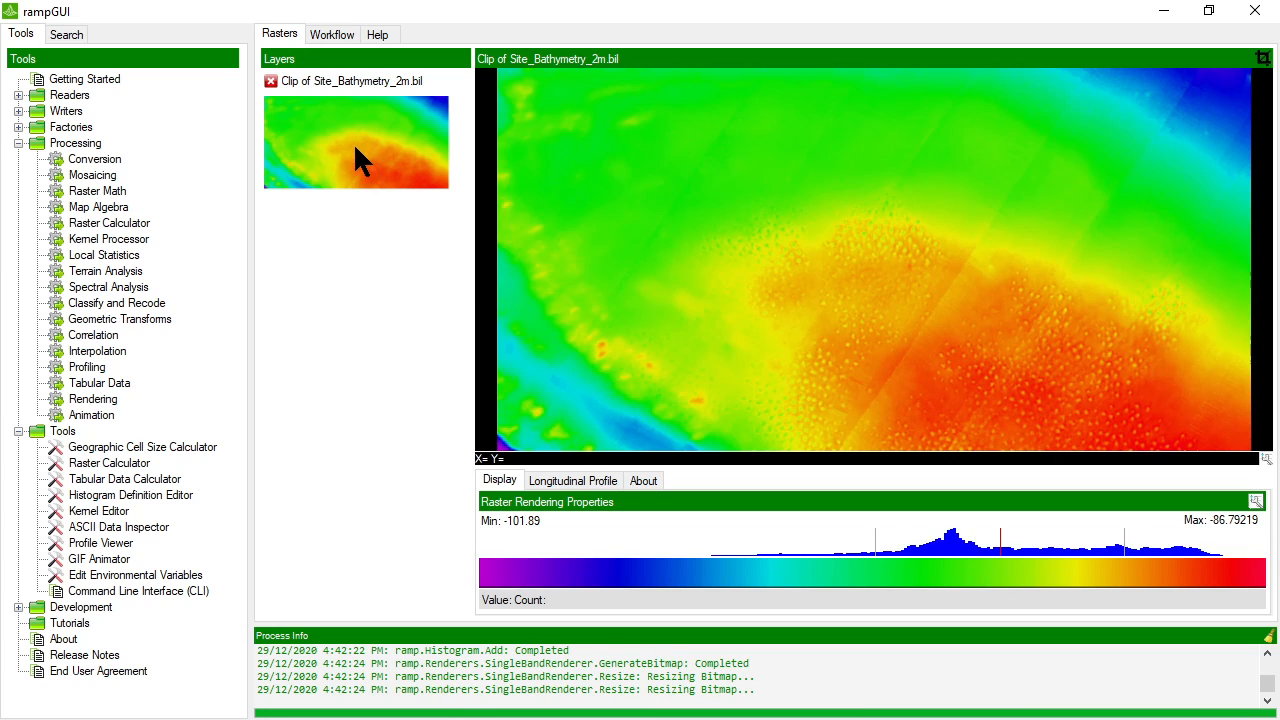
- Draw a longitudinal profile about 1041 units long across the bathymetry, from the upper-left green area to the lower-right red area
left_click(573, 481)
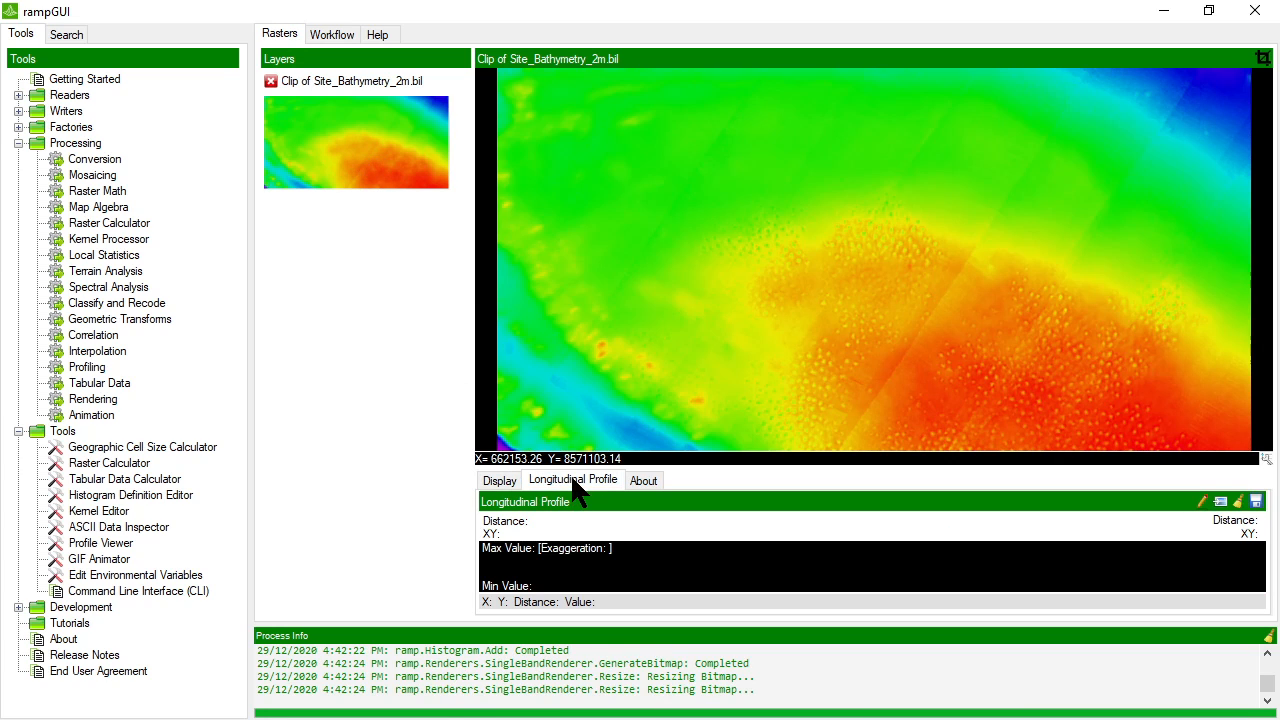
left_click_drag(684, 467, 682, 433)
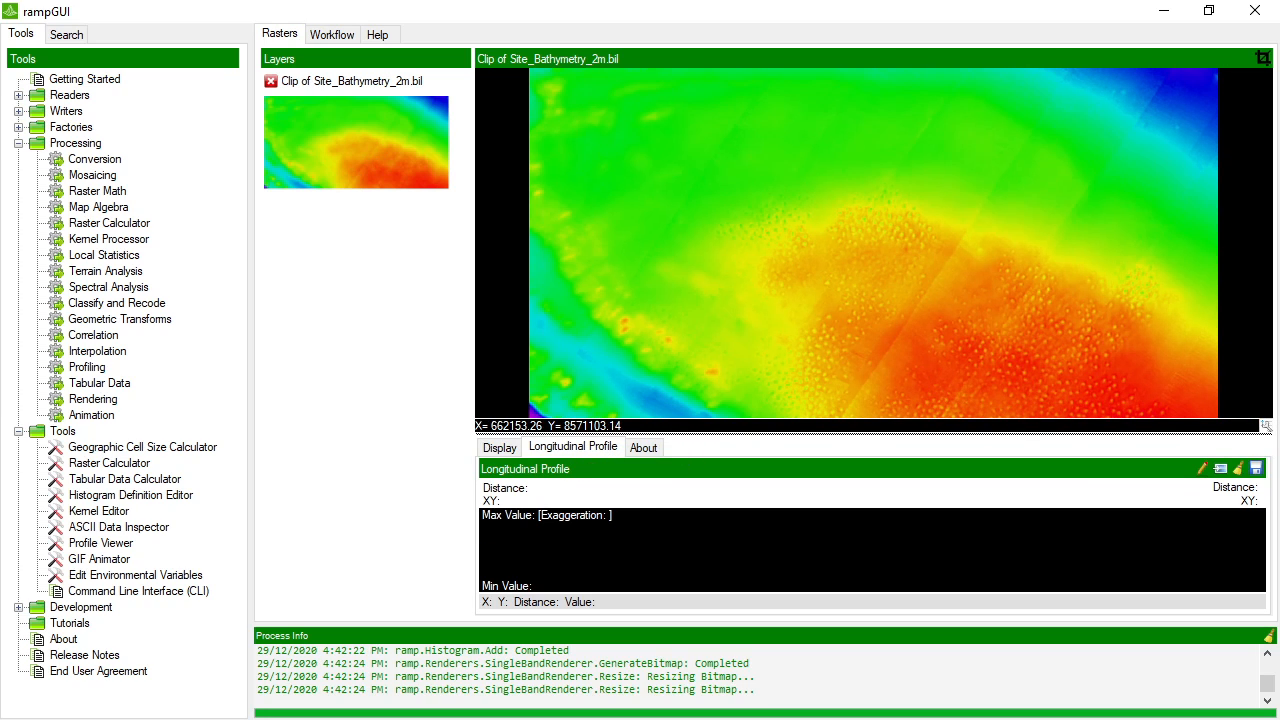
left_click(1202, 467)
mouse_move(688, 157)
left_mouse_down()
mouse_move(962, 346)
mouse_move(1054, 387)
left_mouse_up()
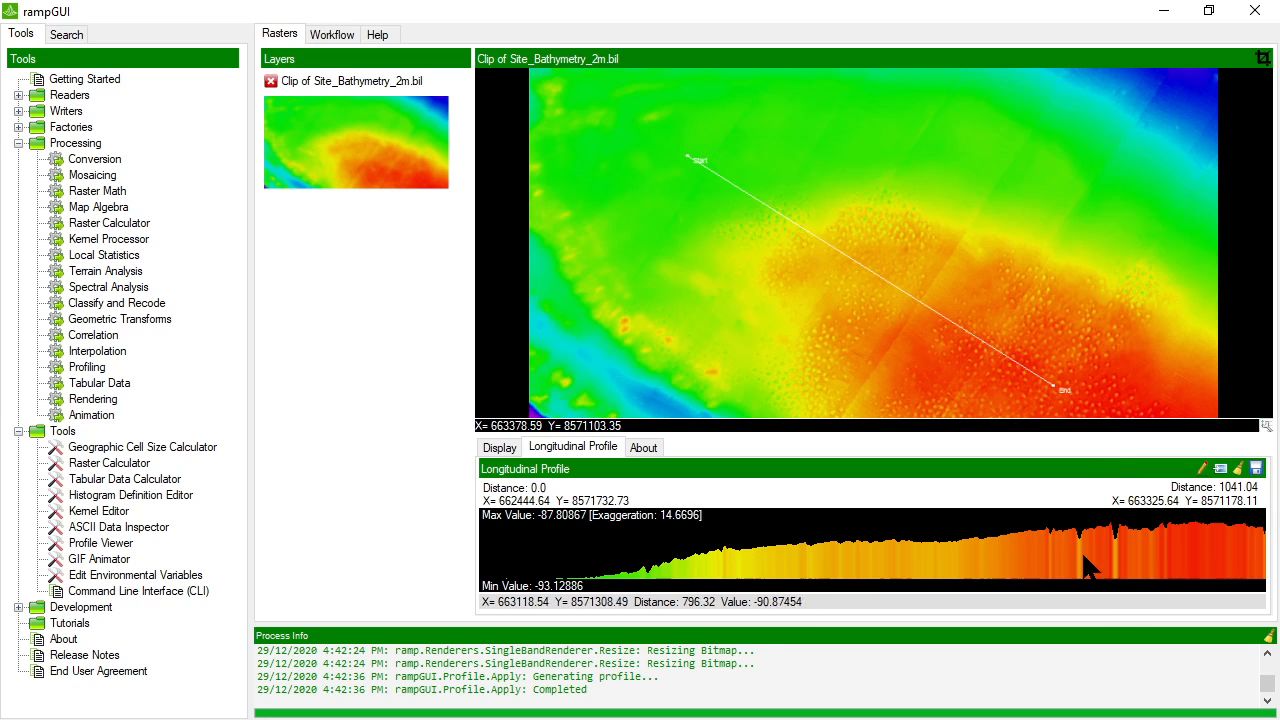
- Save the drawn profile as a ramp (Seed) Profile file named Profile Clip of Site_Bathymetry_2m.profile in Sample Data
left_click(1257, 470)
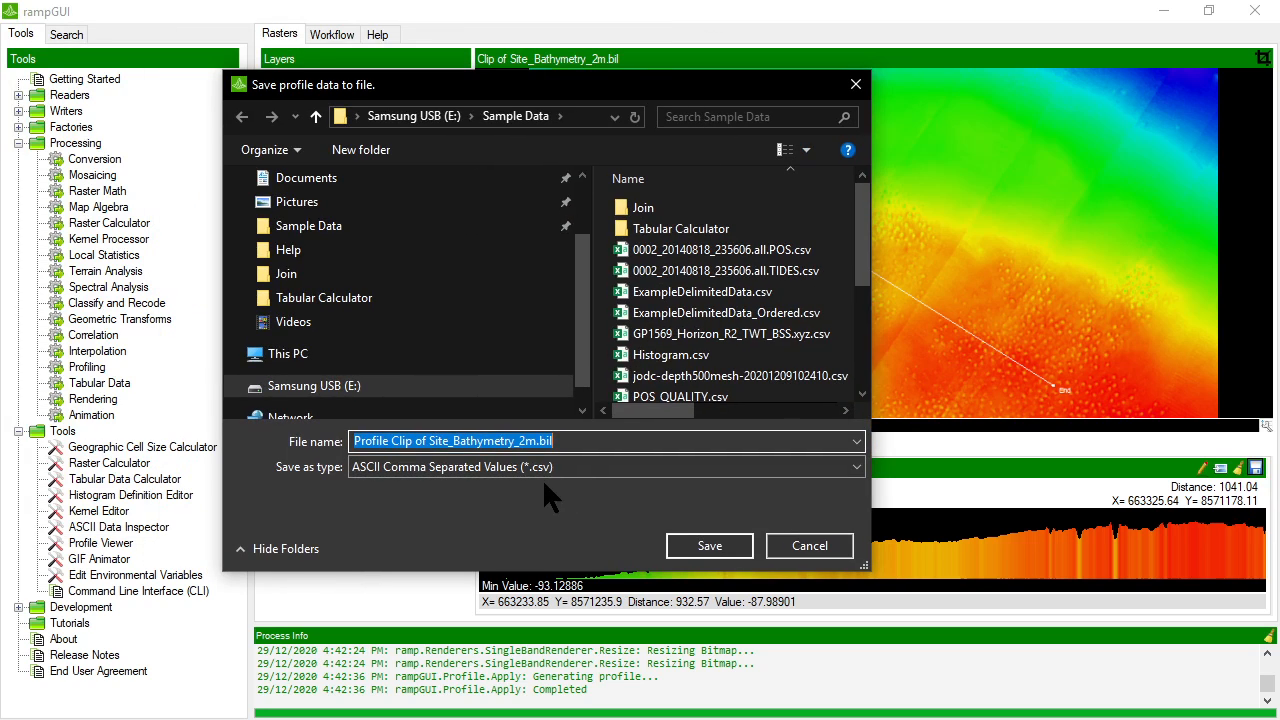
left_click(567, 466)
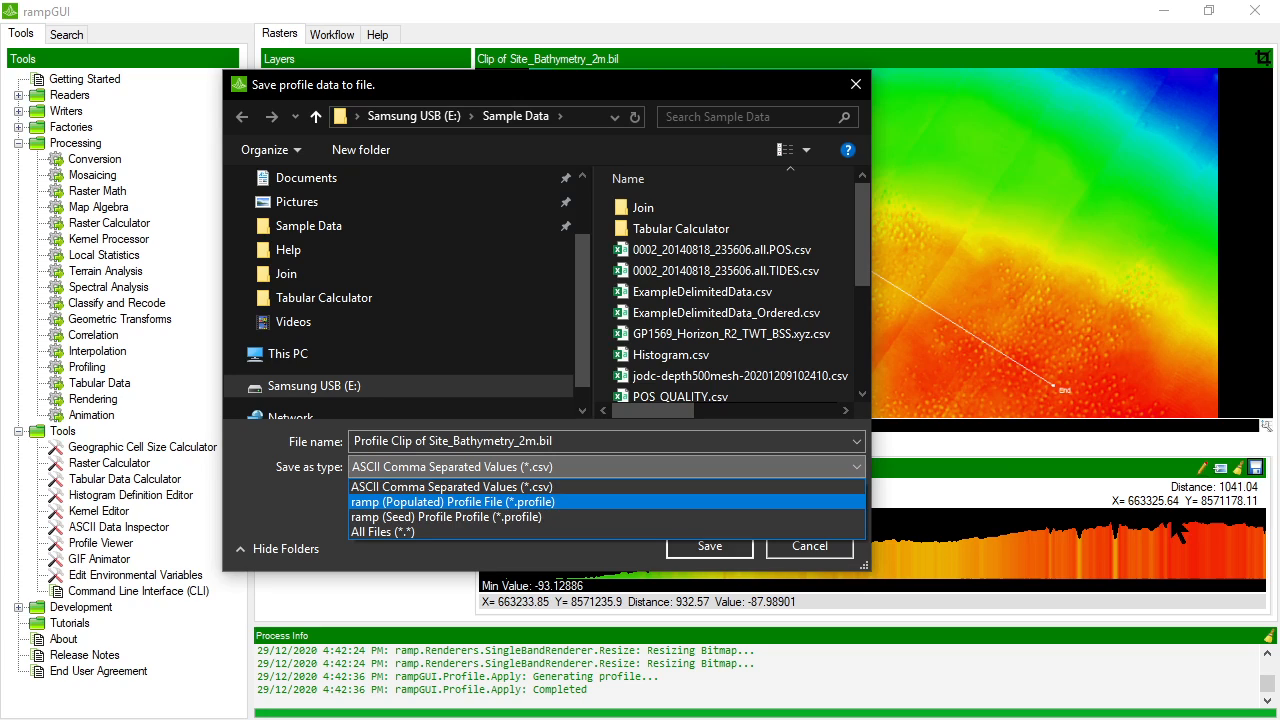
left_click(439, 522)
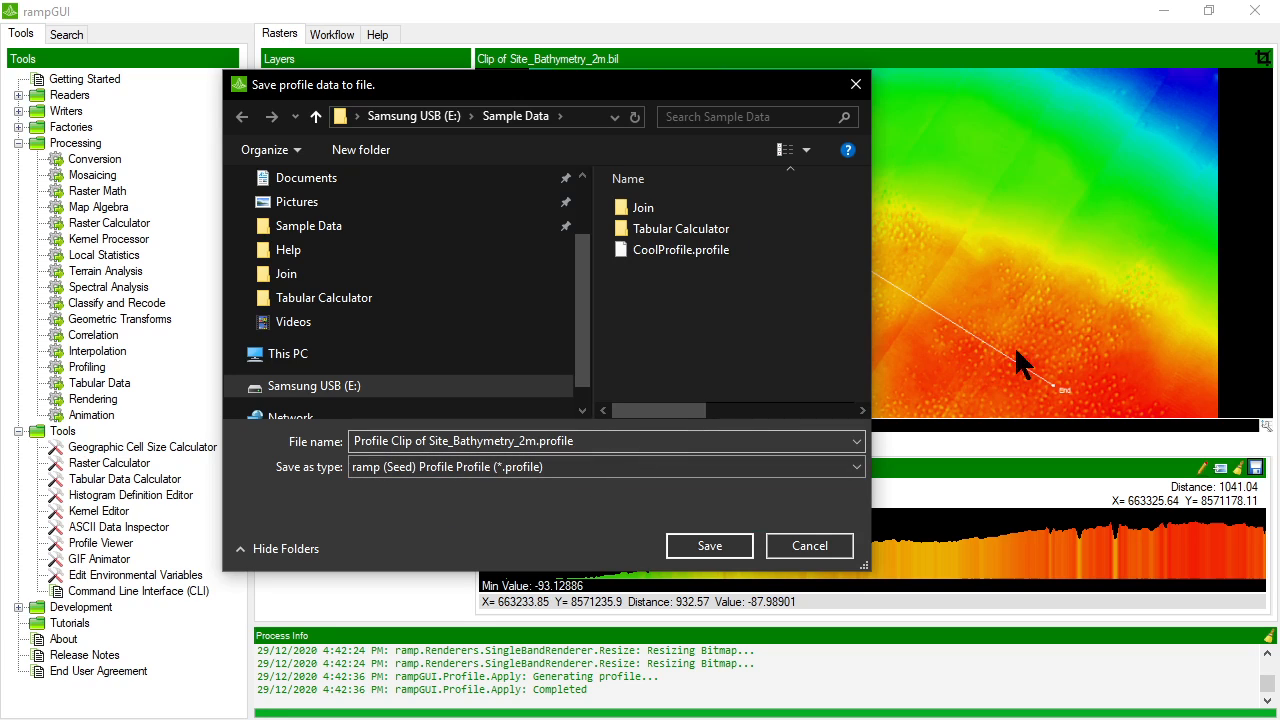
left_click(712, 546)
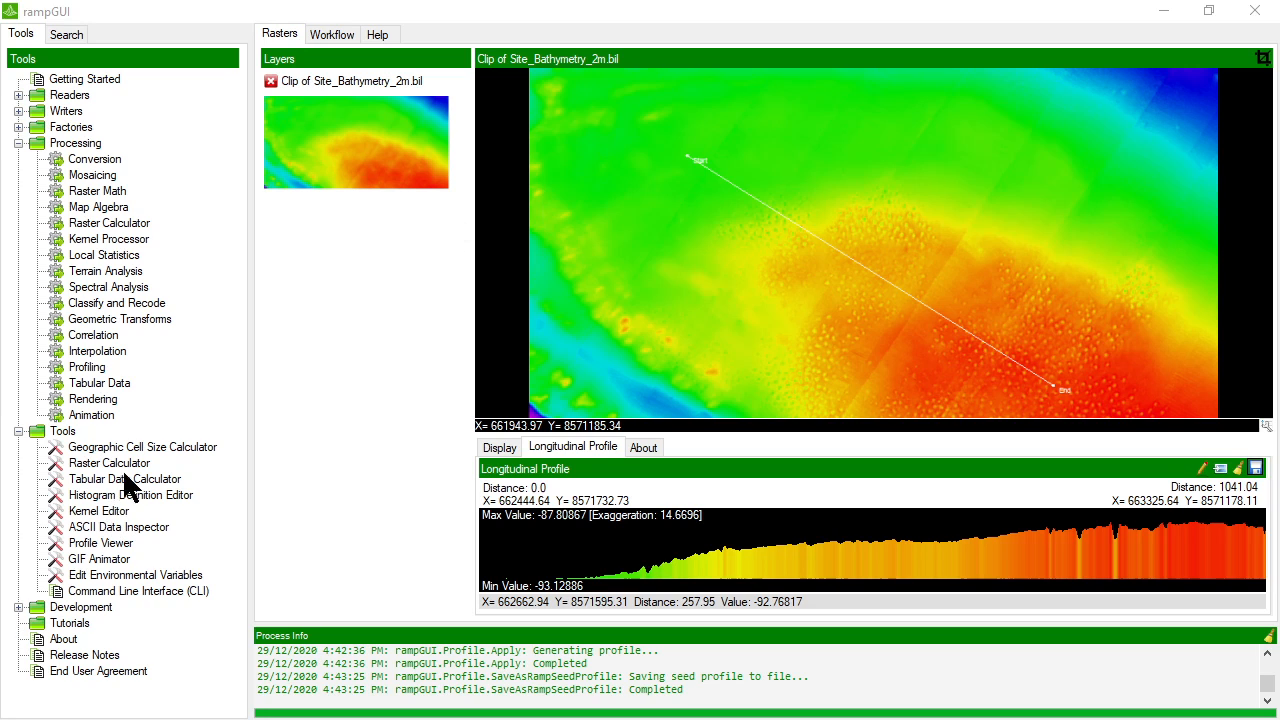
- Load Profile Clip of Site_Bathymetry_2m.profile into the ASCII Data Inspector, filtering the Sample Data folder by *.profile
left_click(128, 527)
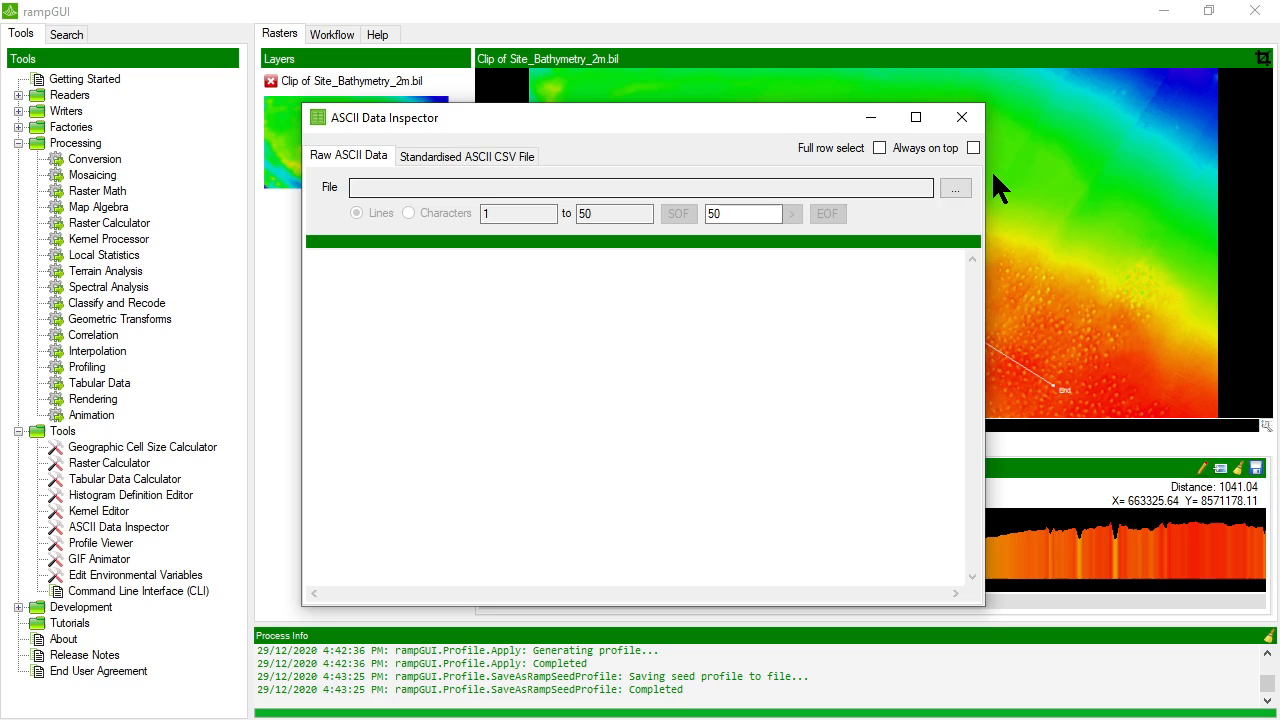
left_click(958, 188)
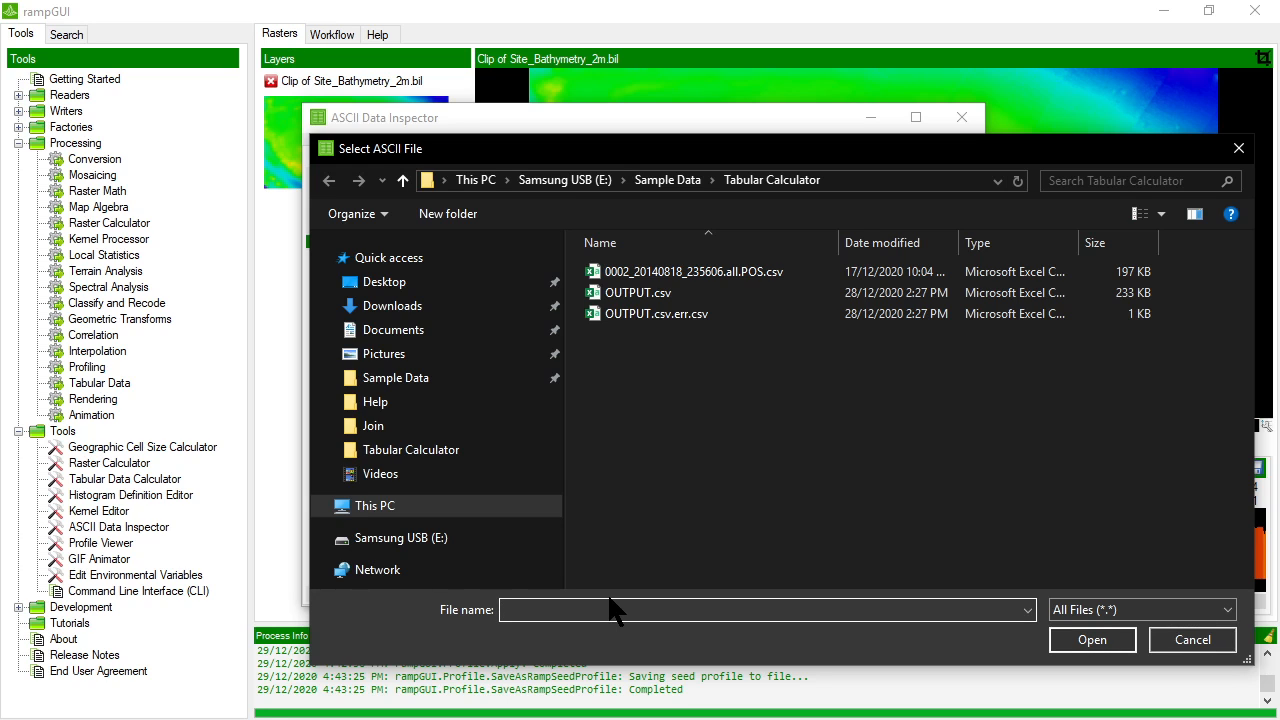
left_click(667, 180)
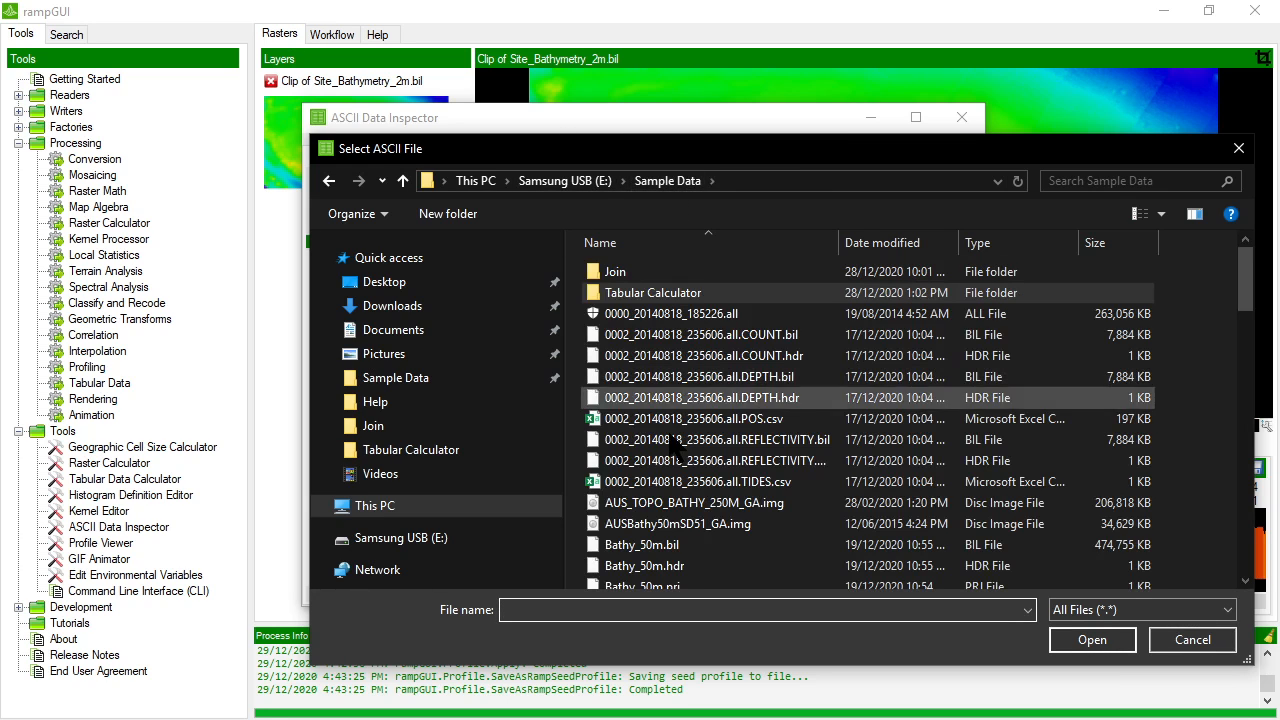
type("*.profile")
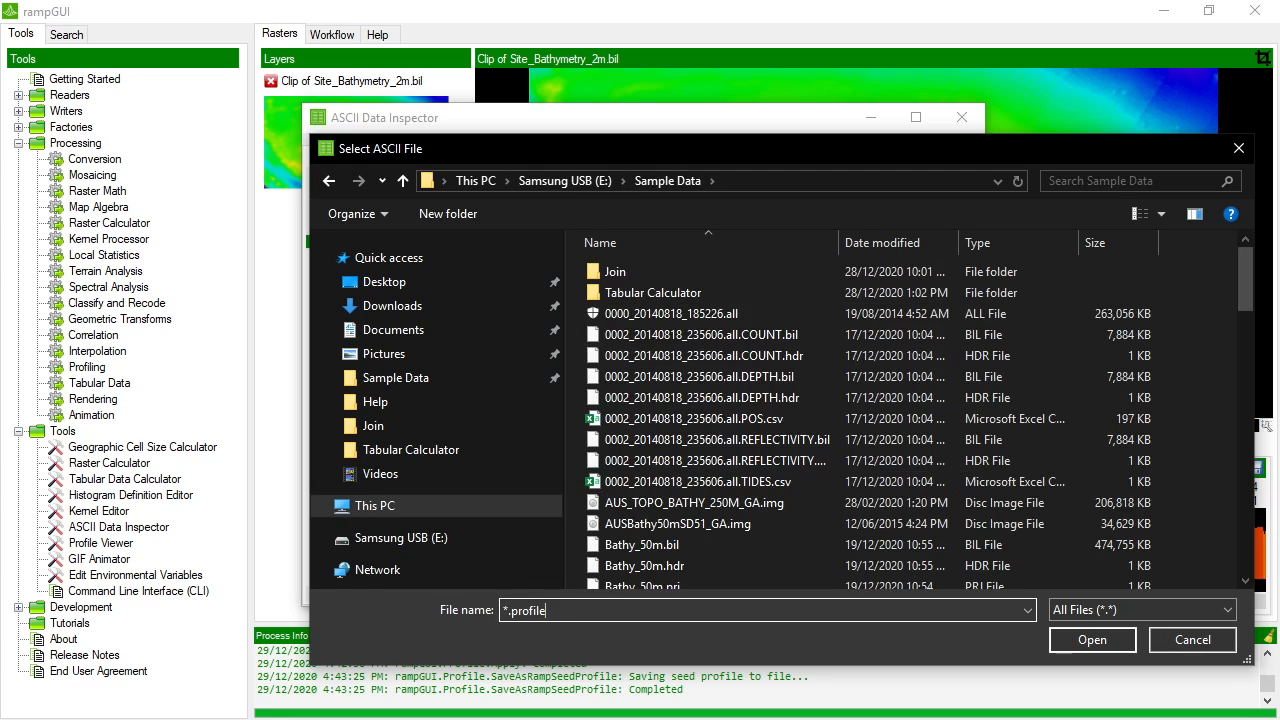
key("Return")
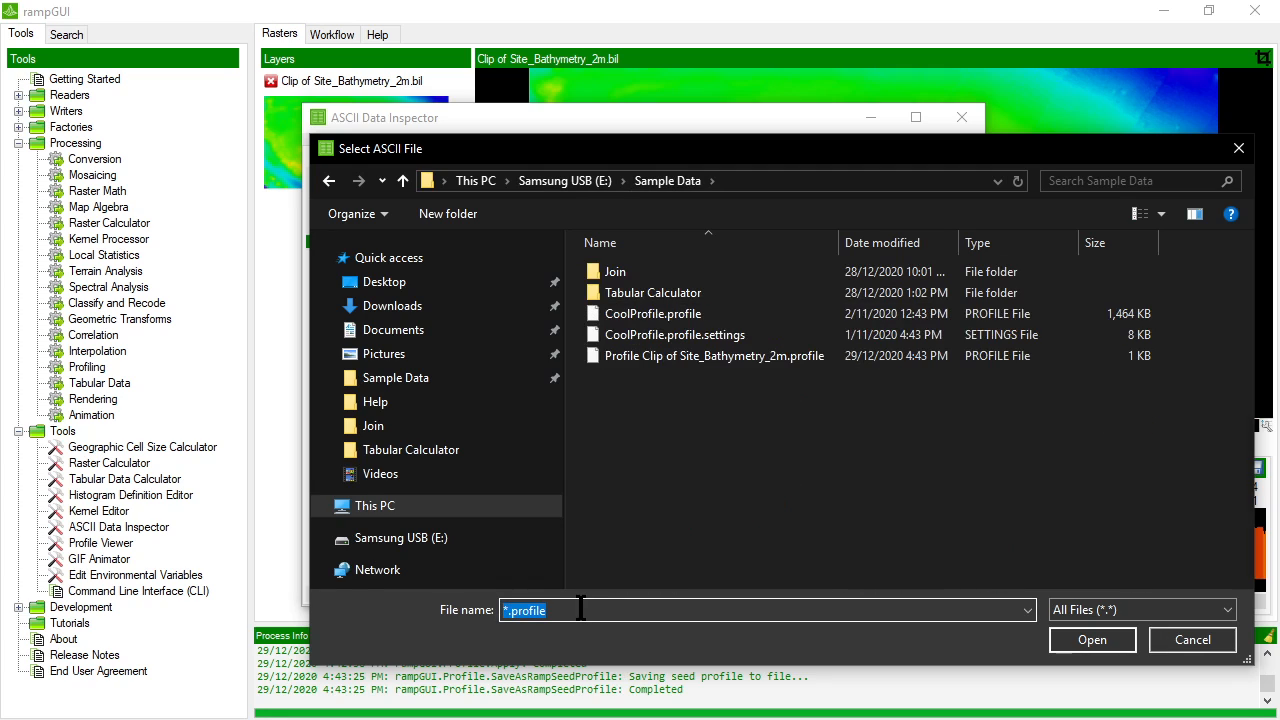
double_click(686, 355)
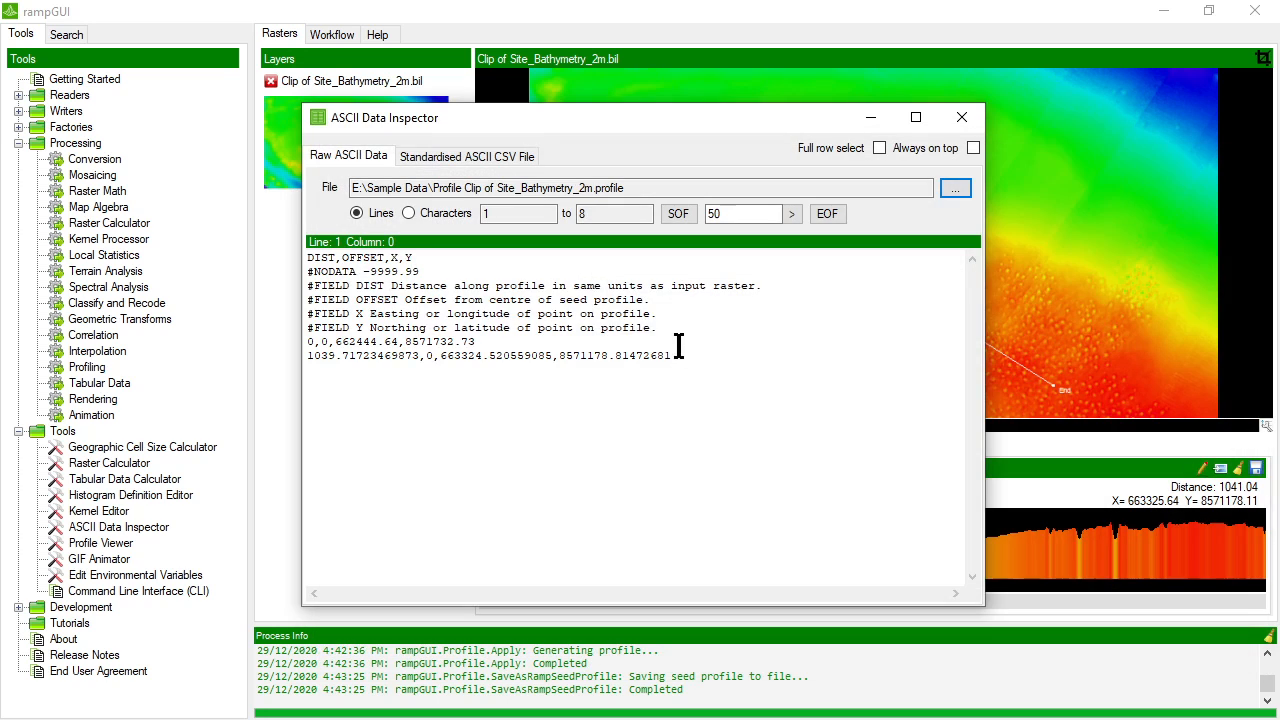
- Examine the seed profile's column header, no-data line and field description lines
left_click_drag(430, 258, 304, 258)
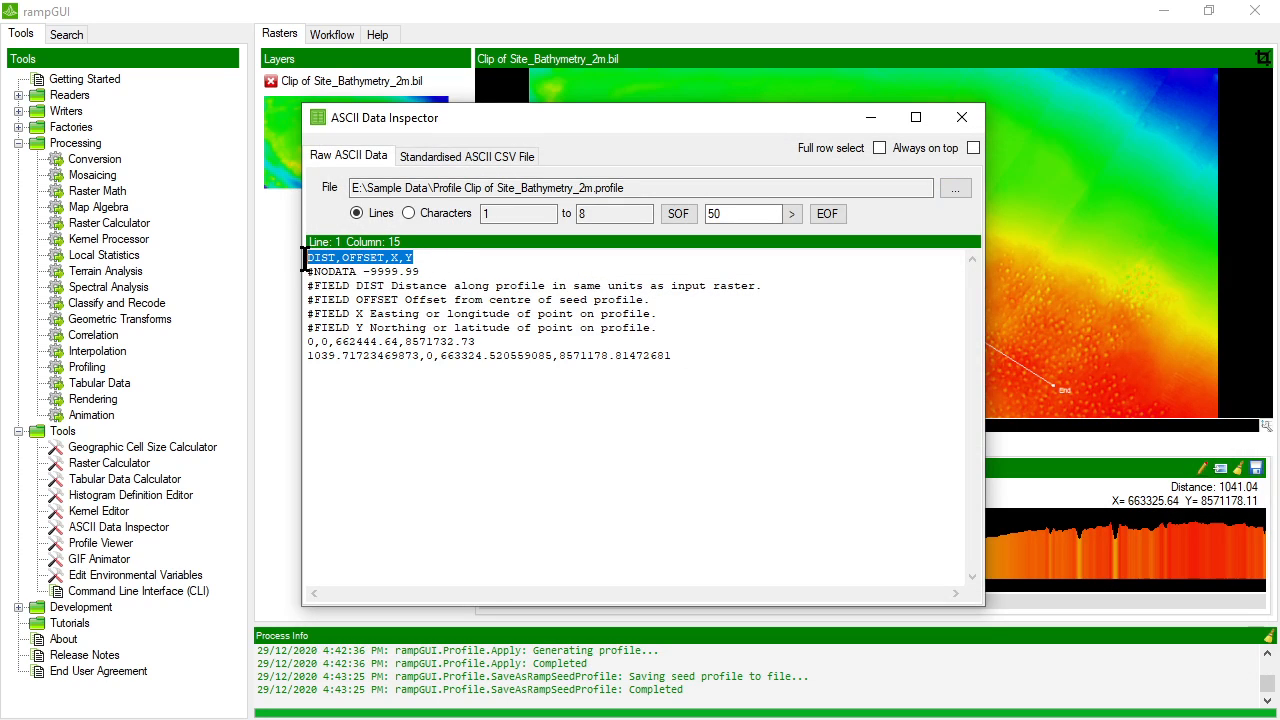
left_click_drag(457, 272, 306, 272)
left_click(457, 273)
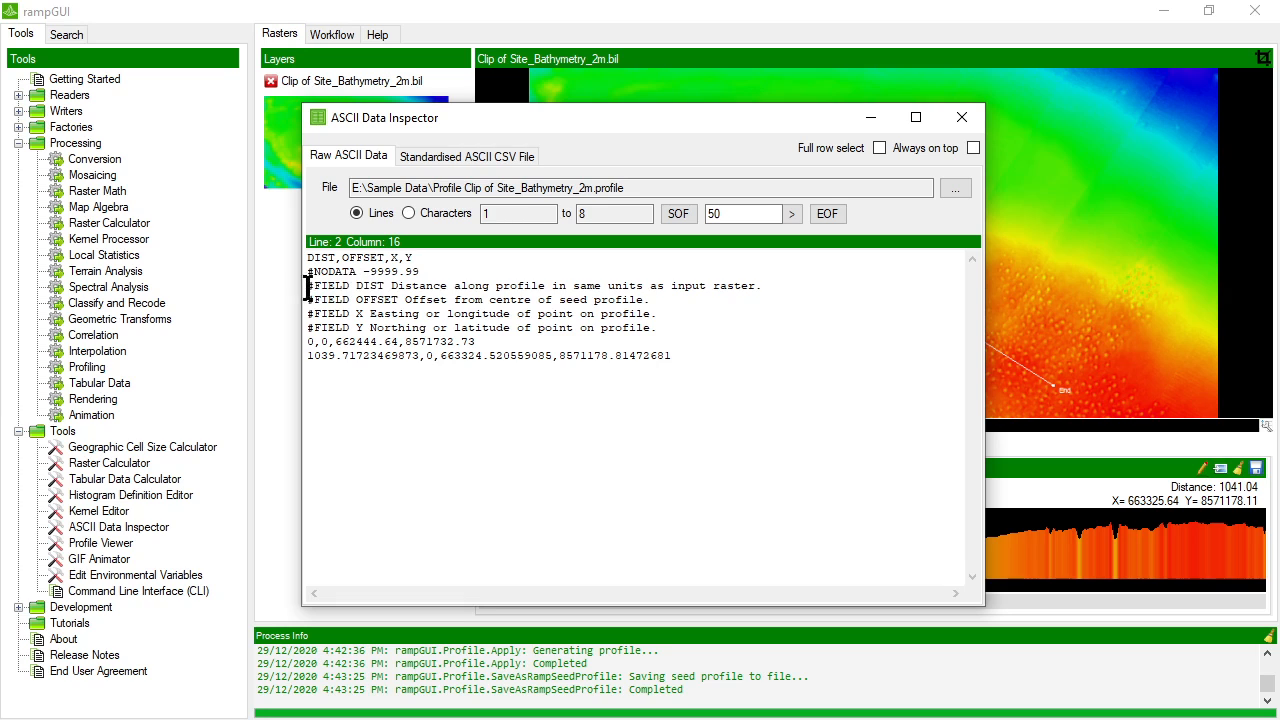
left_click_drag(306, 286, 665, 315)
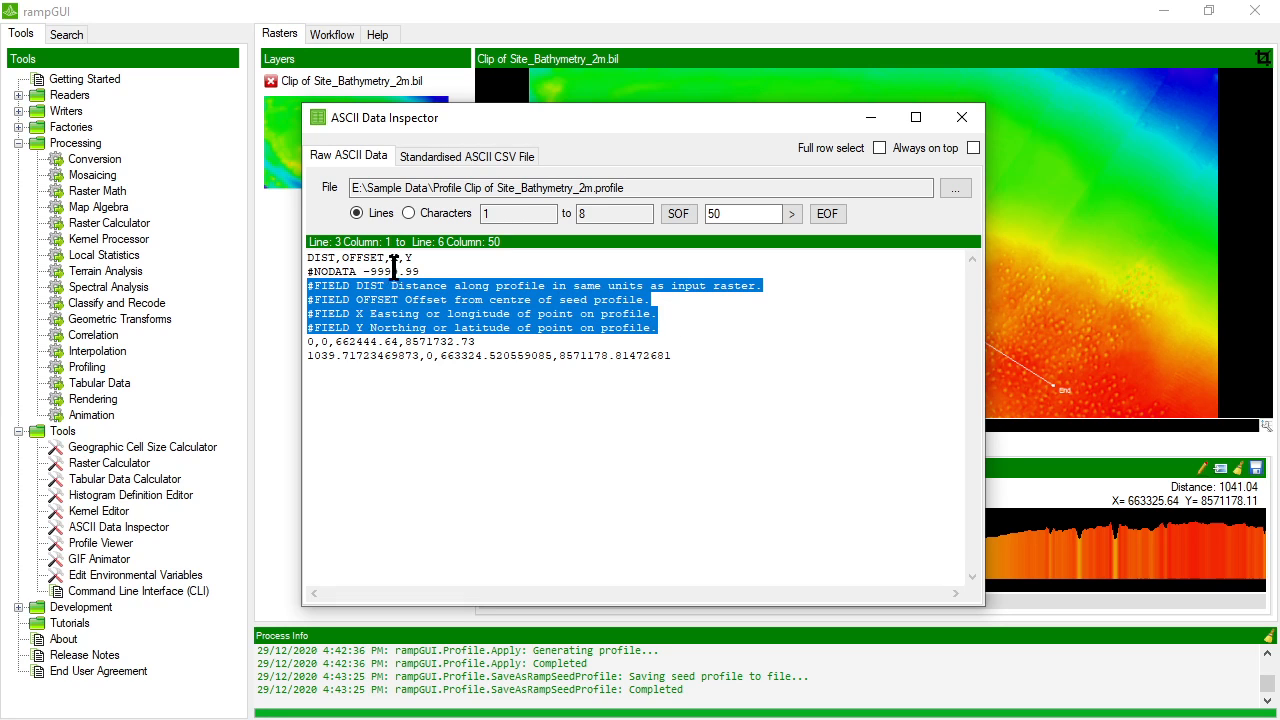
left_click_drag(414, 258, 298, 258)
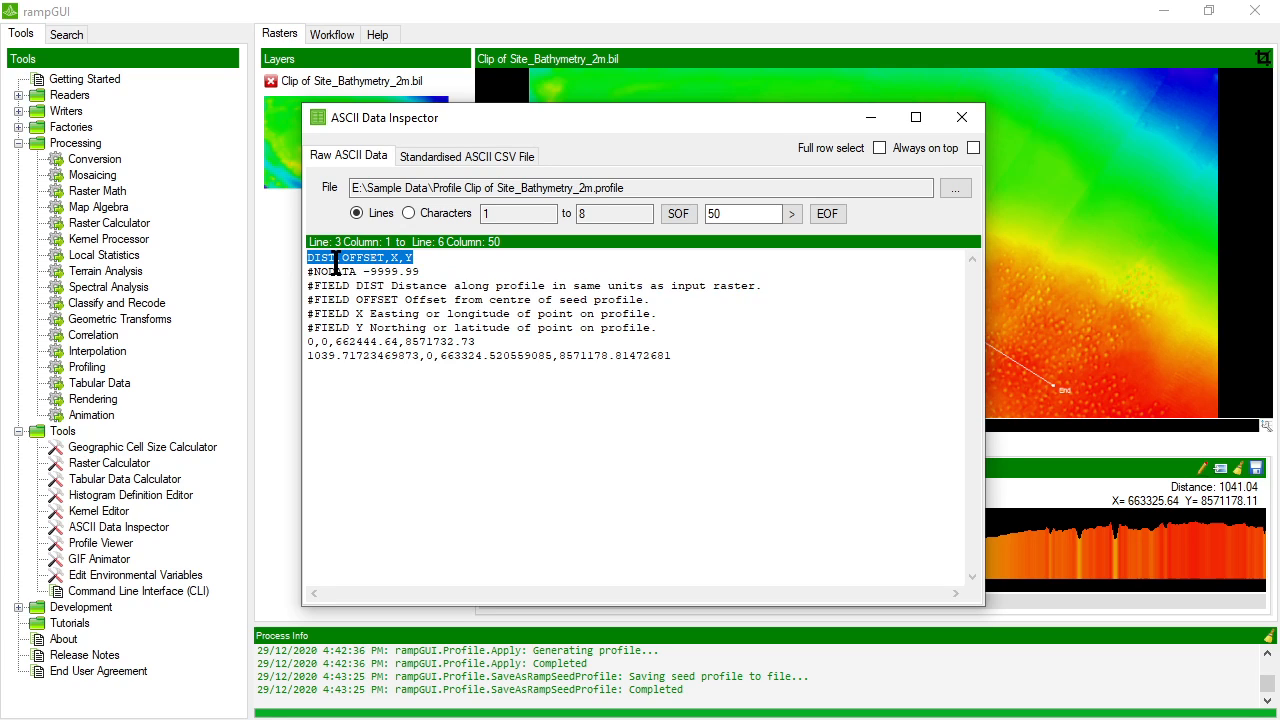
left_click(430, 271)
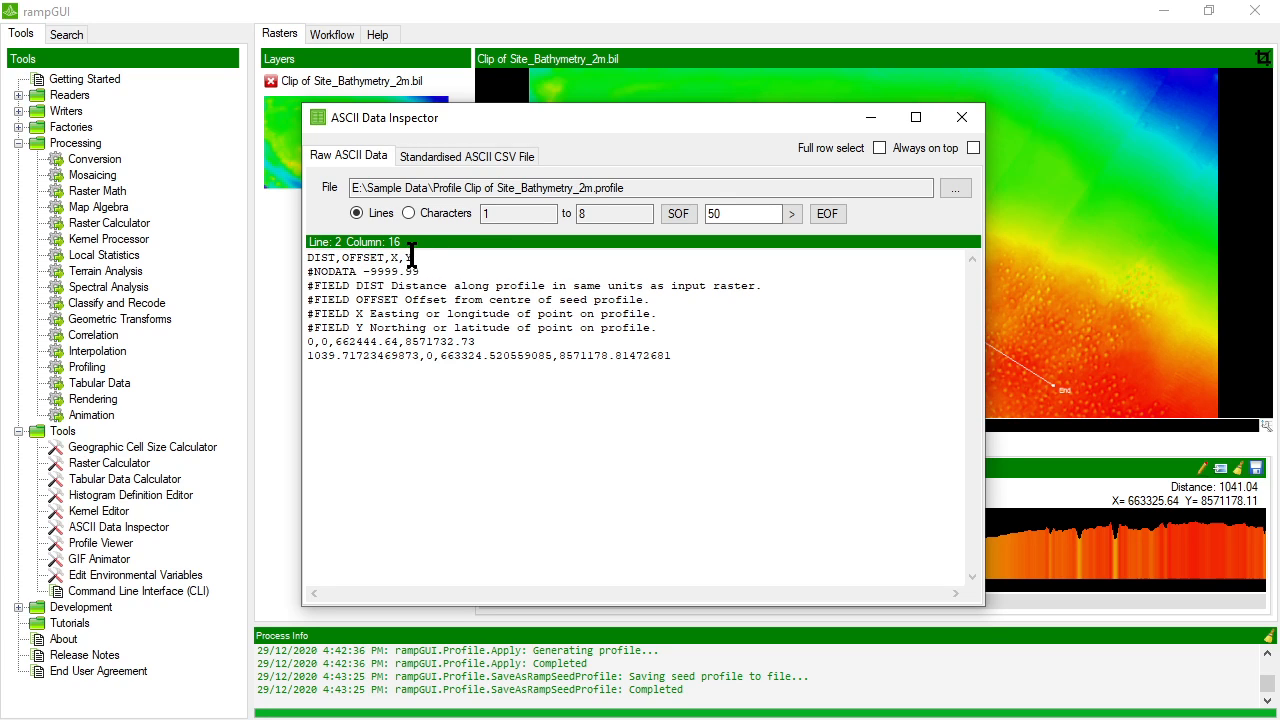
- Examine the distance, offset and X/Y coordinate values in the seed profile's two data rows, closing the ASCII Data Inspector when done
left_click_drag(309, 342, 691, 355)
left_click(682, 355)
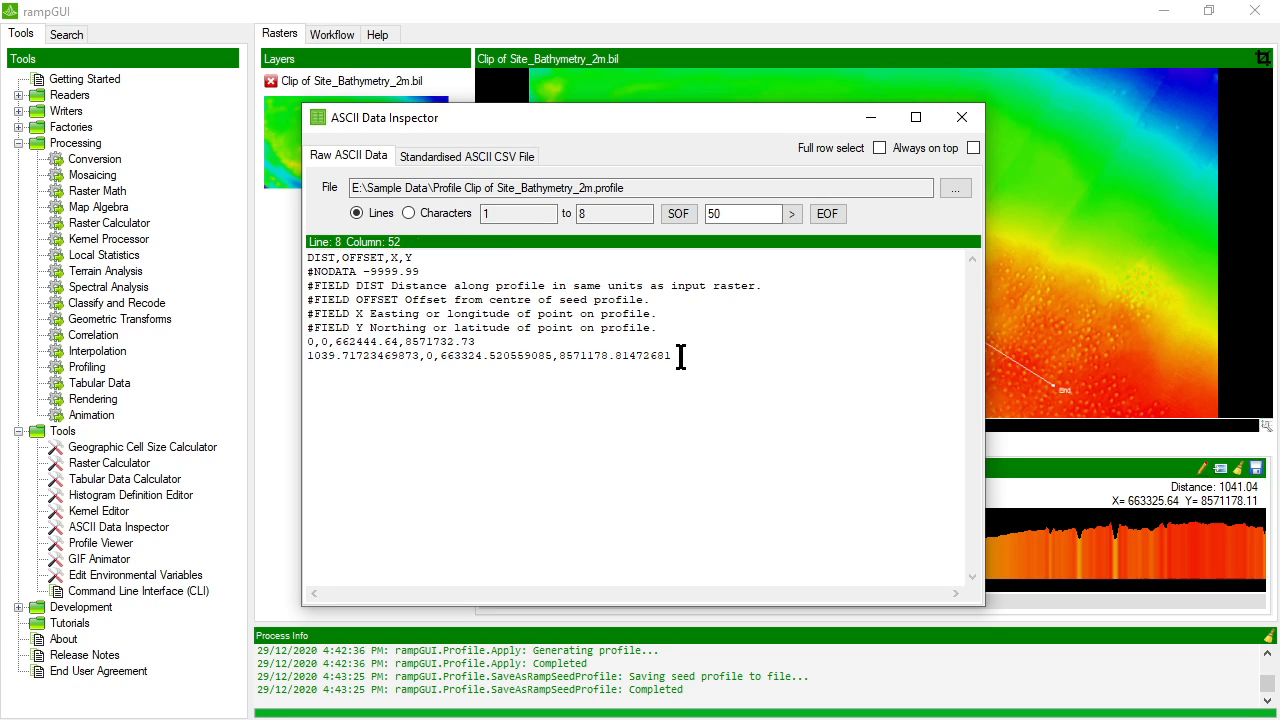
double_click(310, 342)
left_click_drag(309, 355, 349, 356)
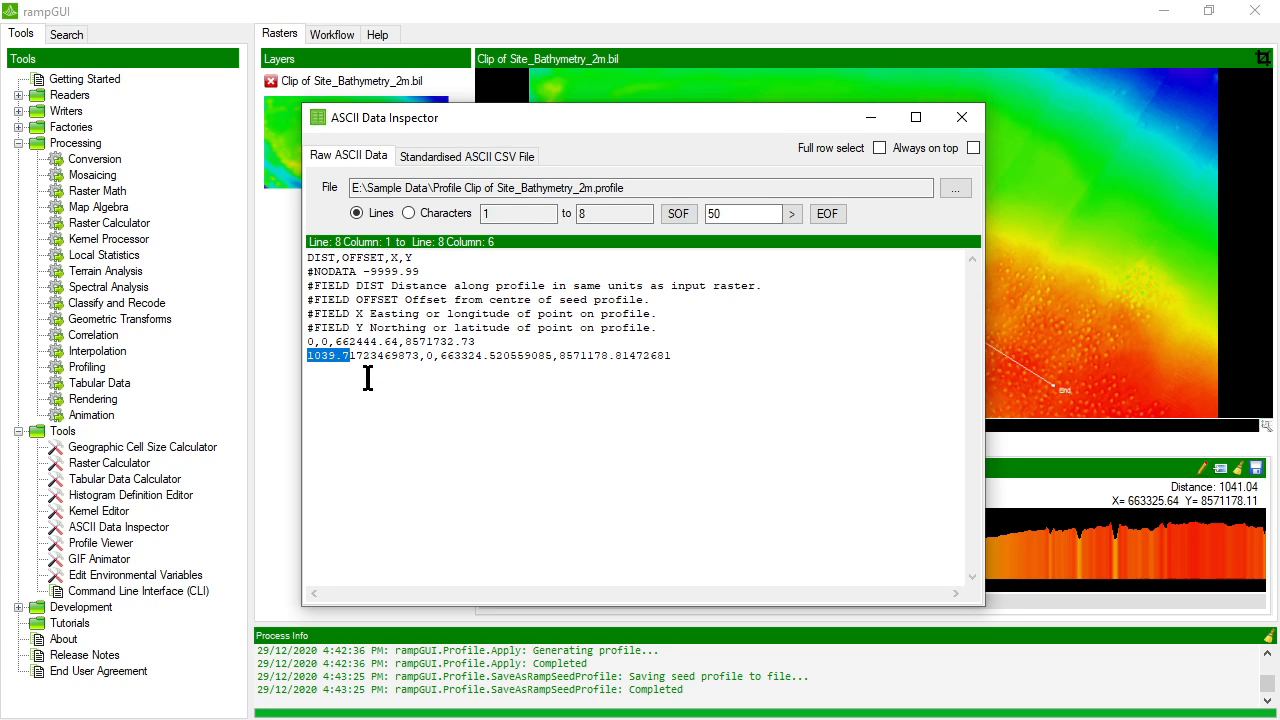
left_click(334, 351)
double_click(326, 342)
mouse_move(447, 356)
left_mouse_down()
mouse_move(683, 357)
mouse_move(451, 358)
left_mouse_up()
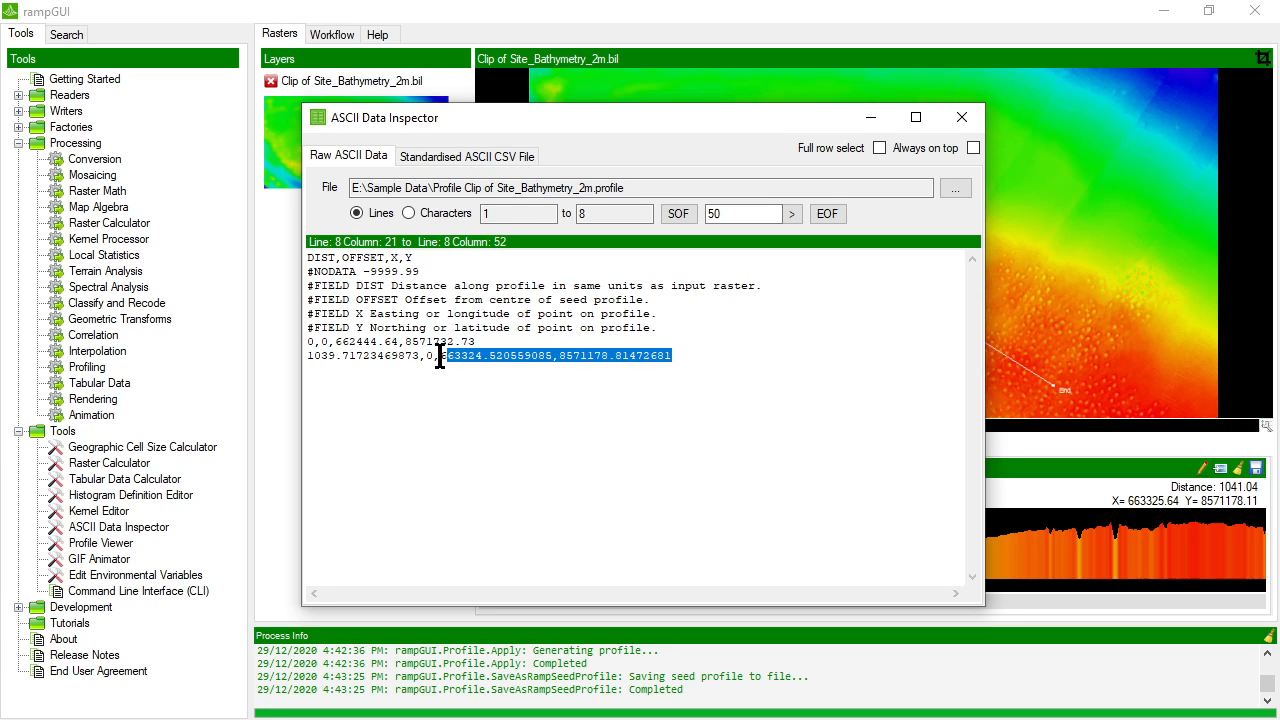
left_click(438, 357)
left_click(428, 357)
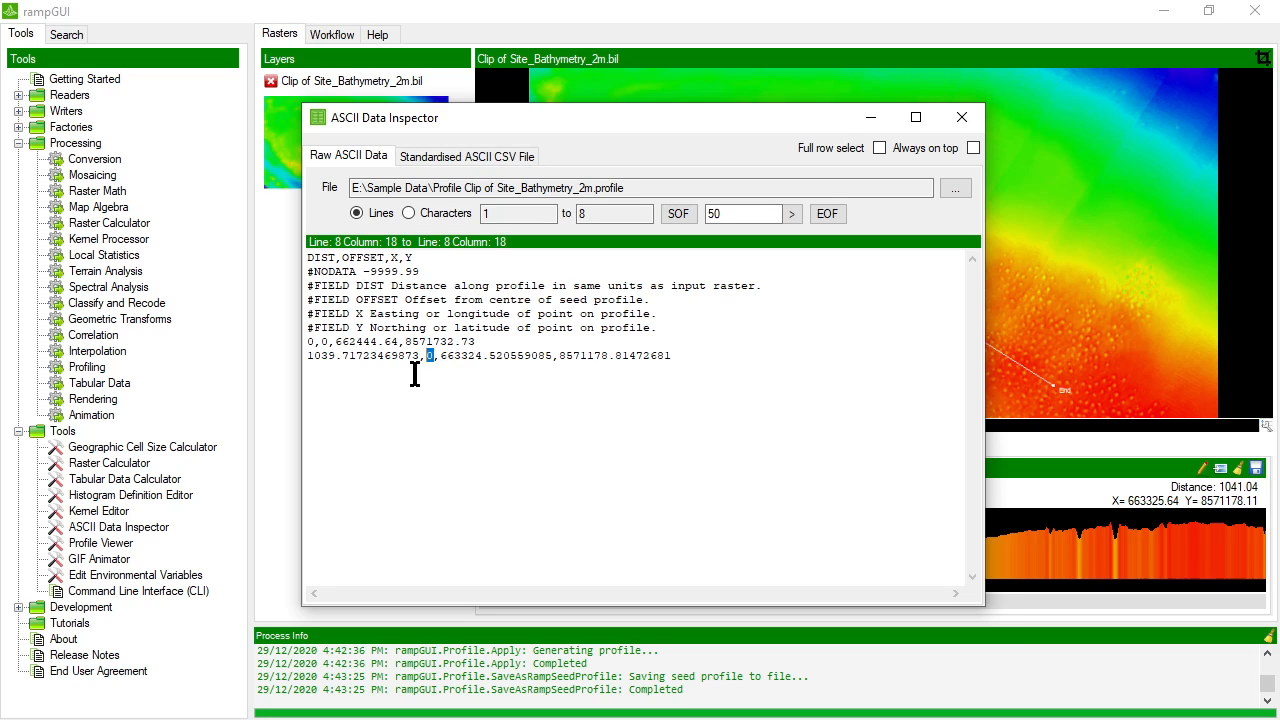
left_click(700, 362)
mouse_move(310, 344)
left_mouse_down()
mouse_move(703, 357)
mouse_move(293, 341)
left_mouse_up()
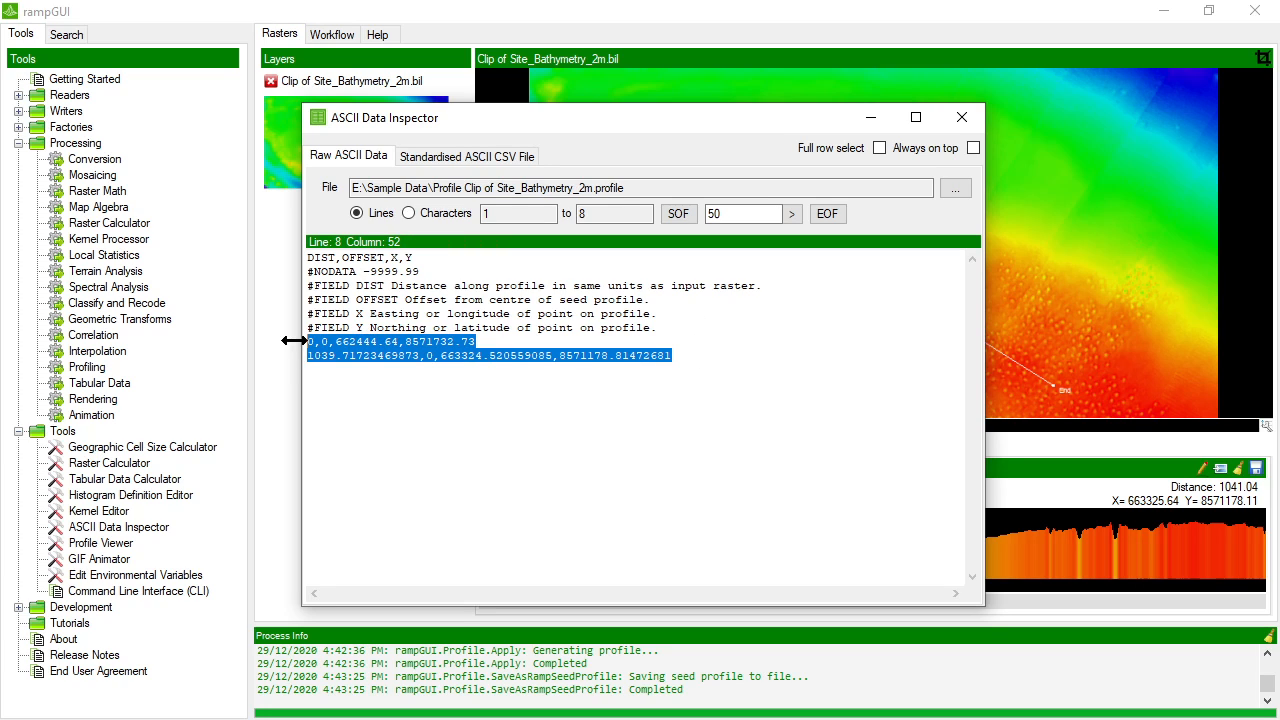
left_click(966, 119)
- Set up Densify Profile in Longitudinal Direction with Profile Clip of Site_Bathymetry_2m.profile as the input file
double_click(76, 366)
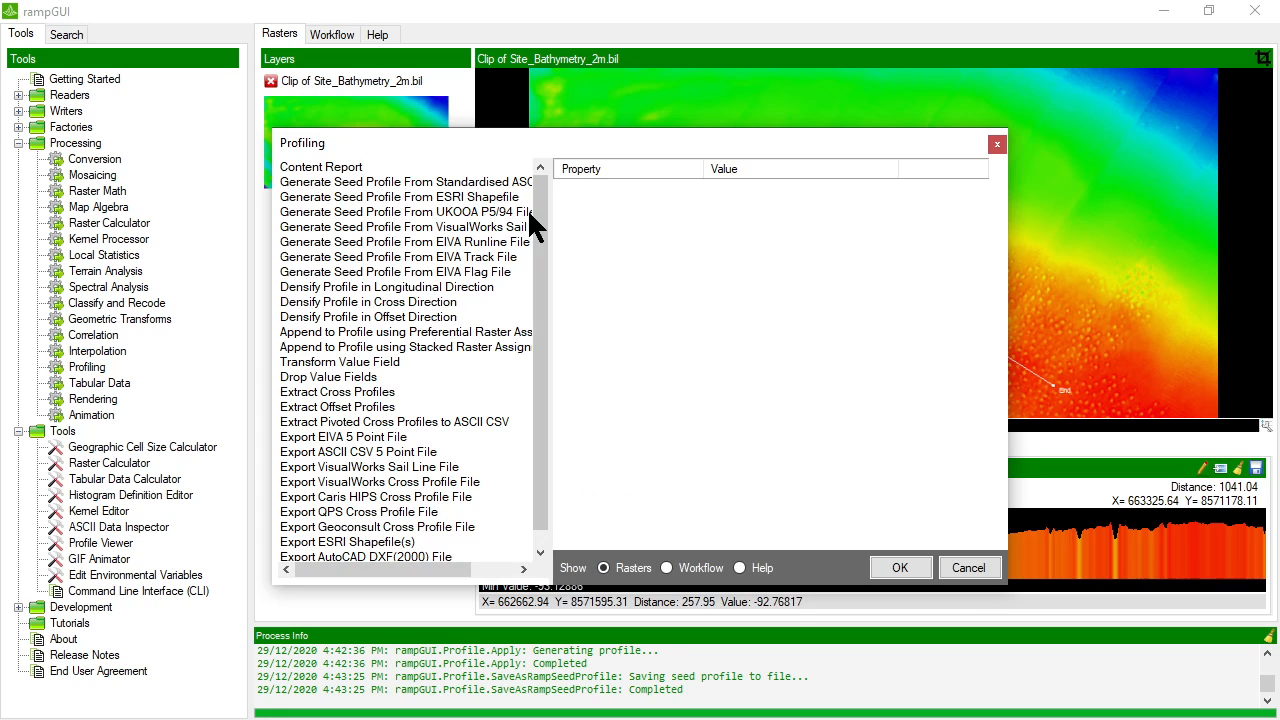
left_click(376, 302)
left_click(368, 290)
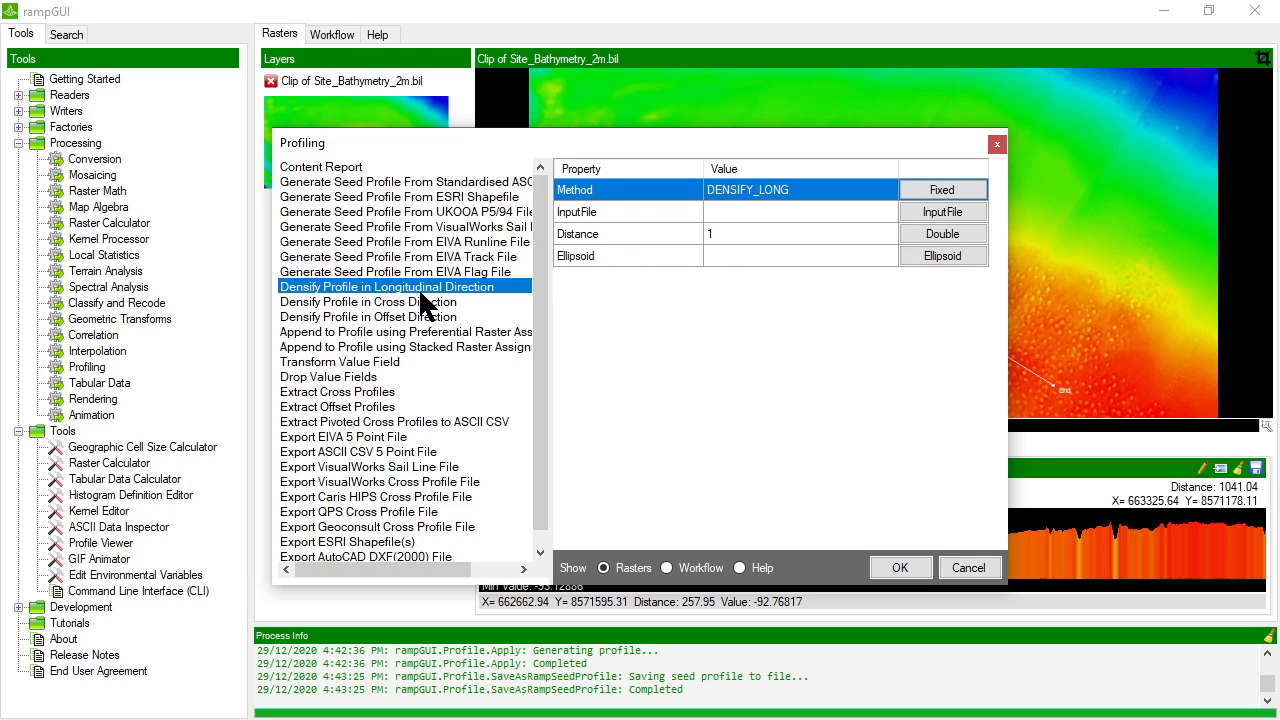
left_click(787, 210)
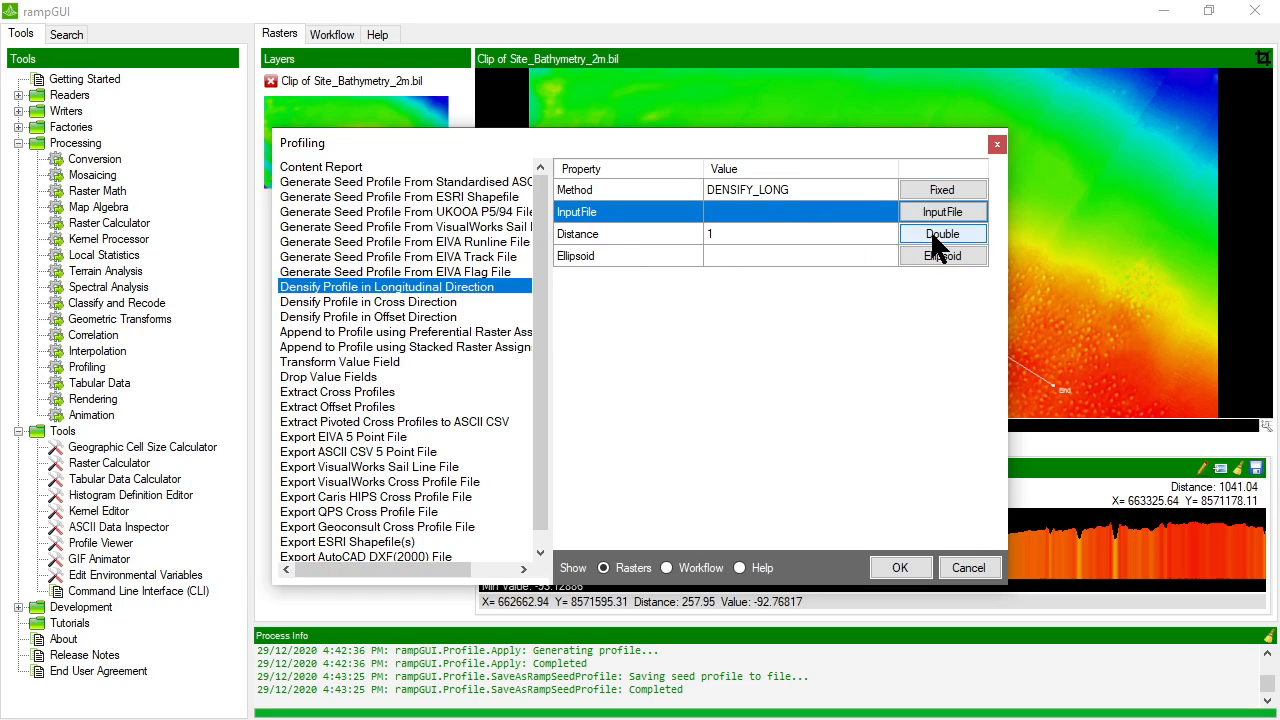
left_click(934, 211)
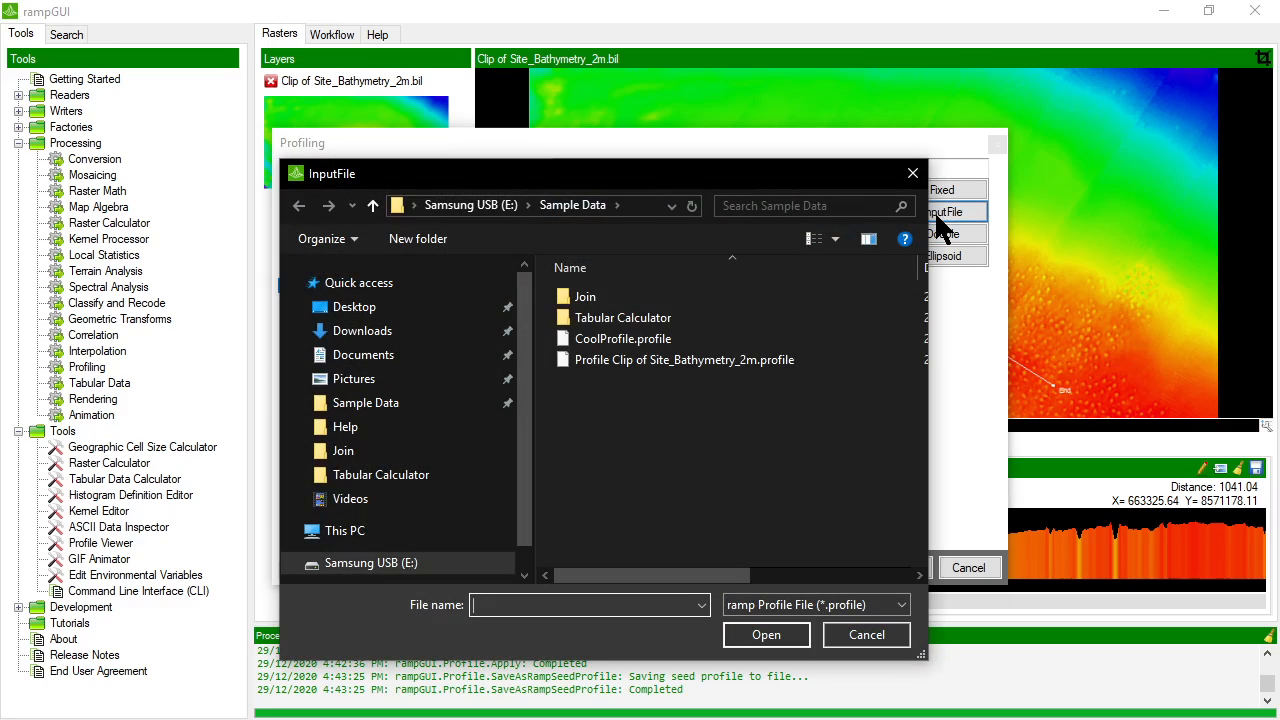
double_click(684, 359)
- Set the densification distance to 10, leave the ellipsoid empty and run the longitudinal densification
left_click(741, 236)
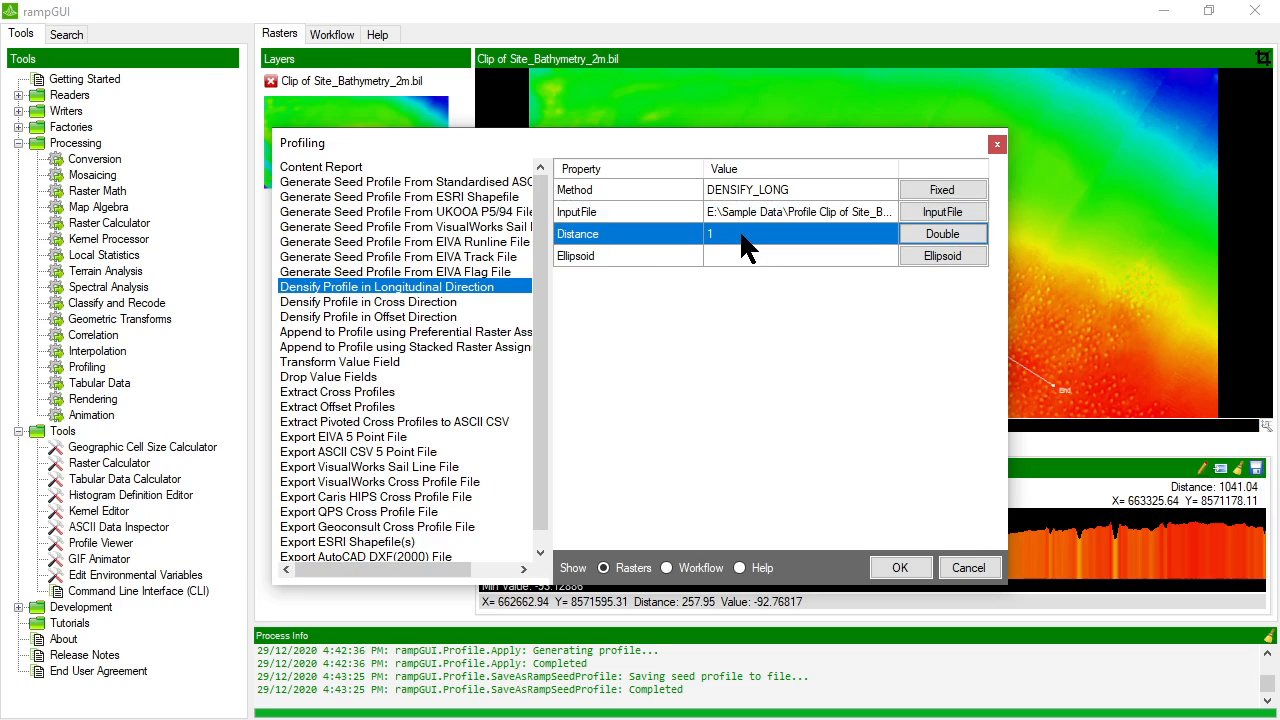
left_click(945, 233)
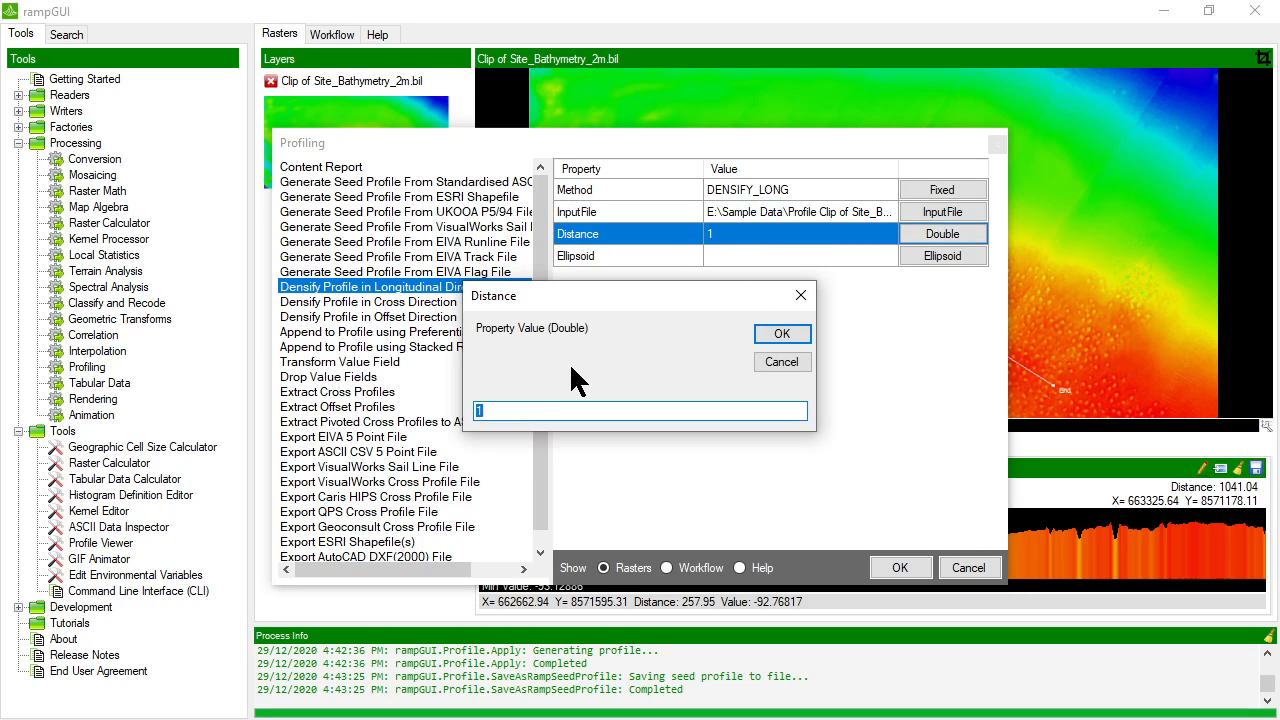
type("1")
key("Return")
left_click(805, 258)
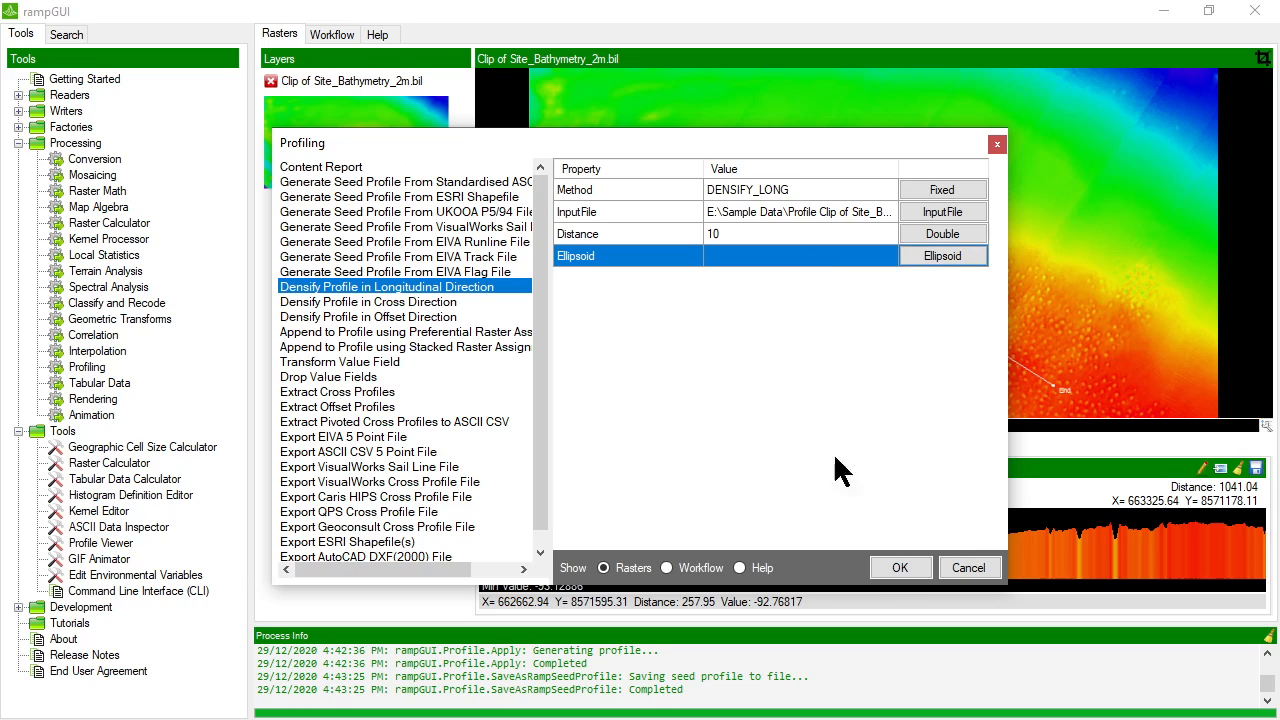
left_click(898, 565)
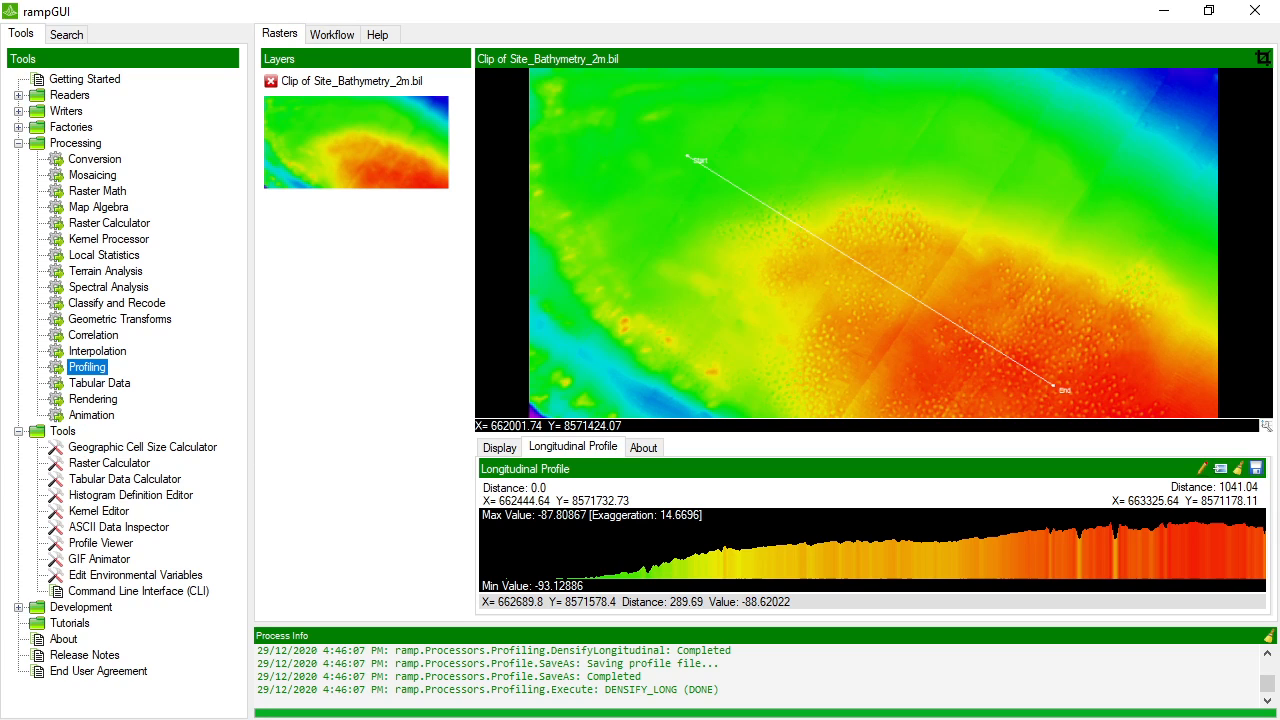
- Load Profile Clip of Site_Bathymetry_2m.profile from Sample Data into a new ASCII Data Inspector window
left_click(128, 526)
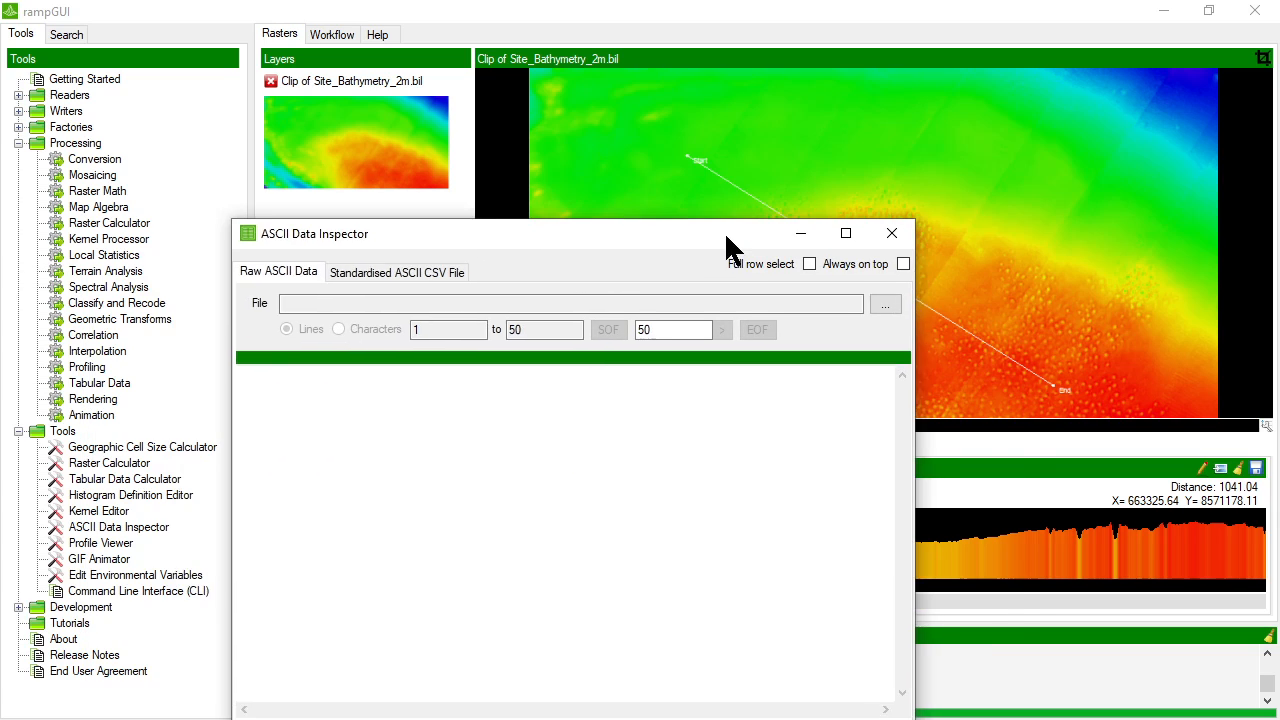
left_click_drag(726, 235, 827, 124)
left_click(988, 188)
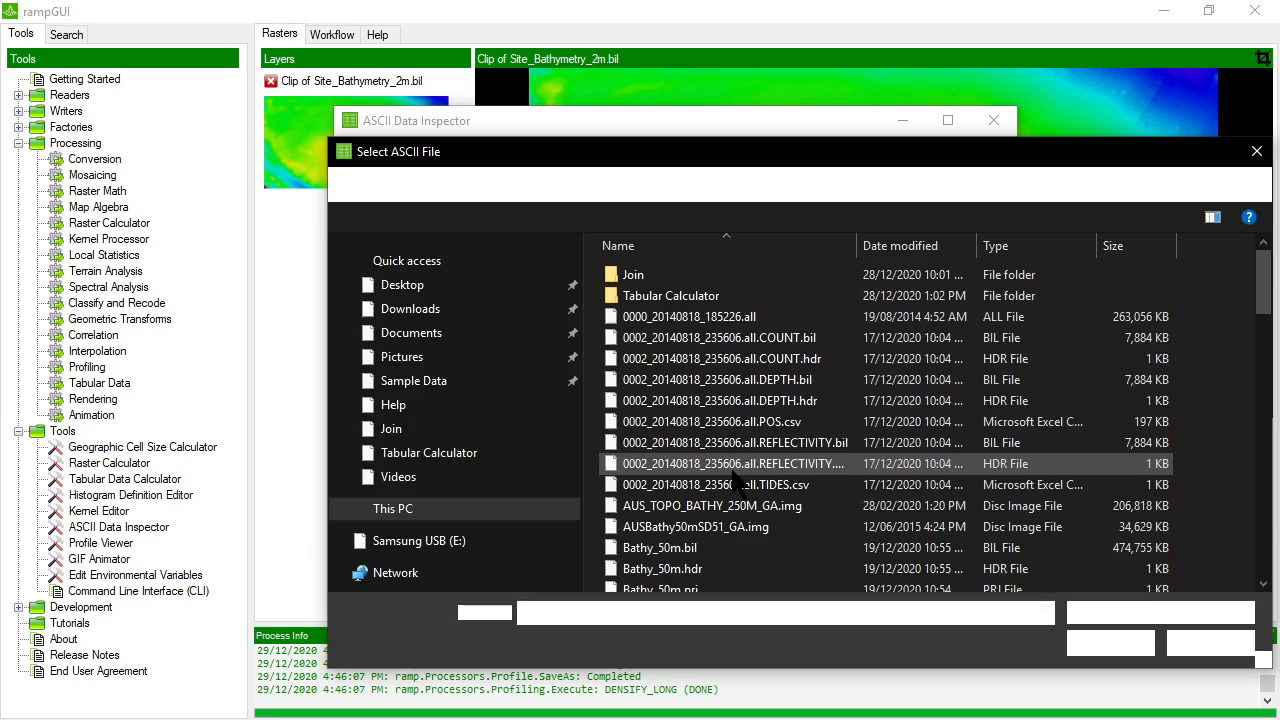
scroll(720, 432, "down", 6)
scroll(716, 428, "down", 6)
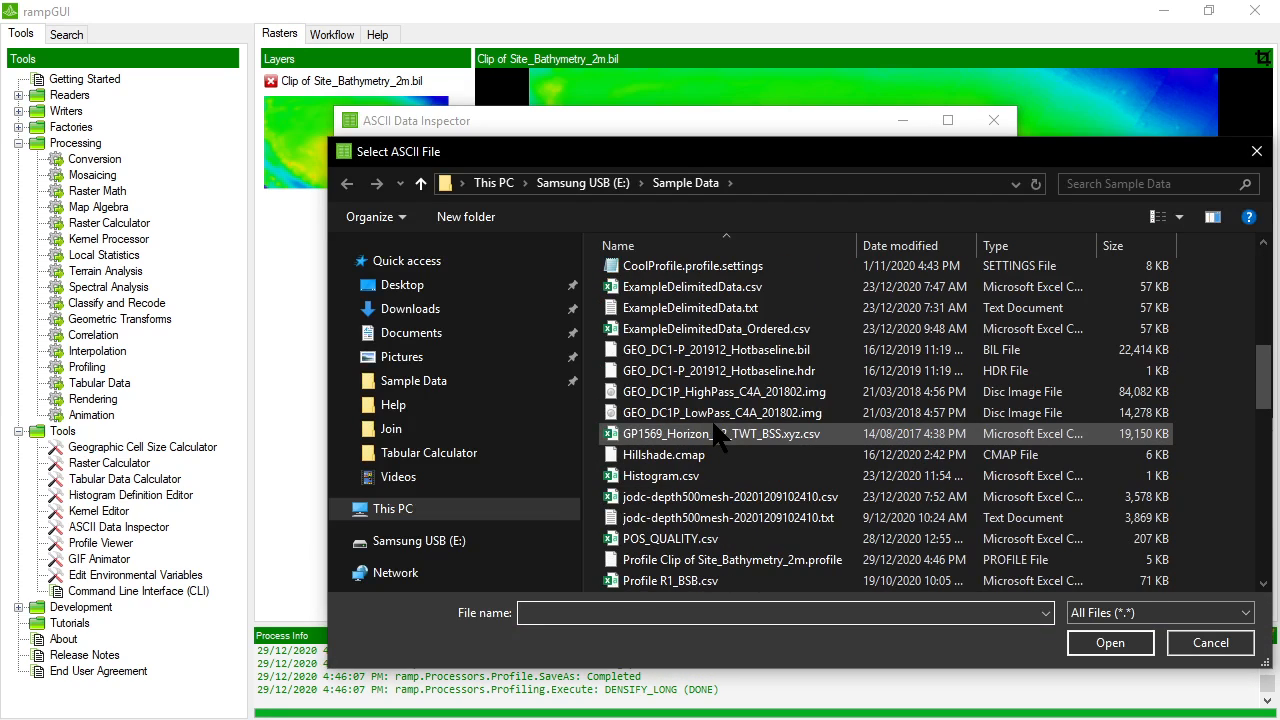
scroll(711, 418, "down", 1)
scroll(712, 414, "up", 1)
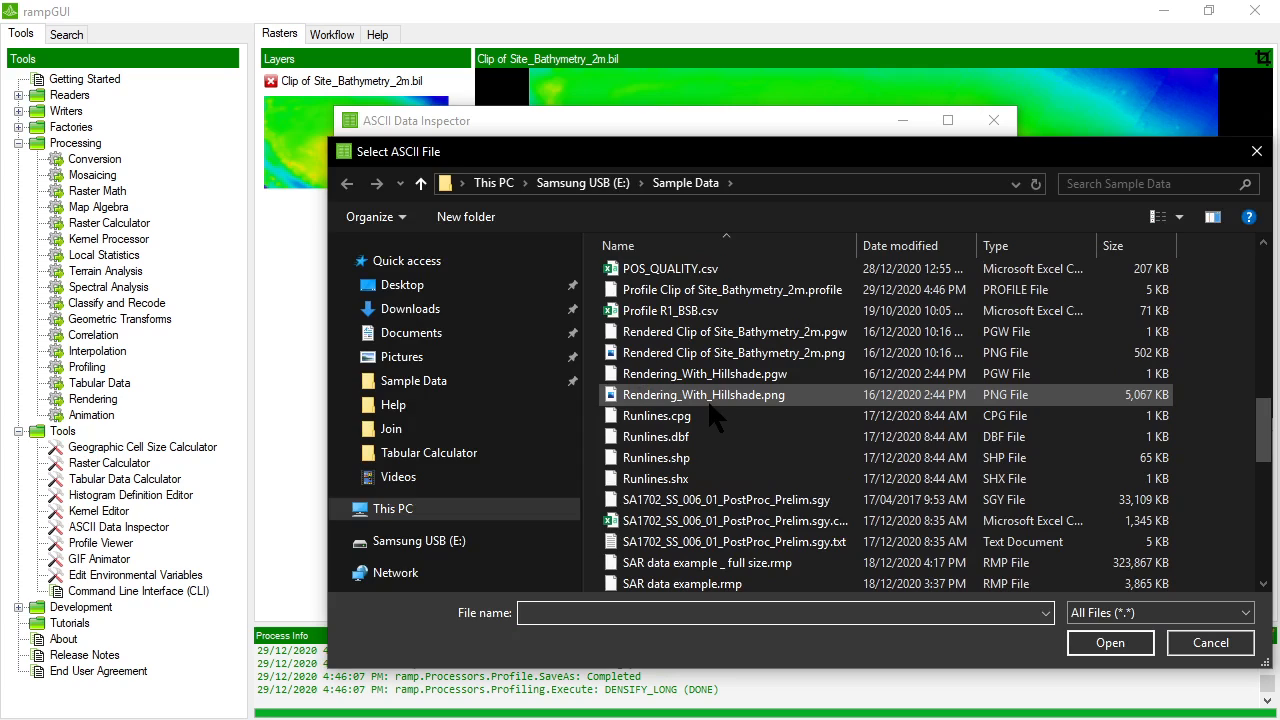
left_click(700, 269)
double_click(727, 290)
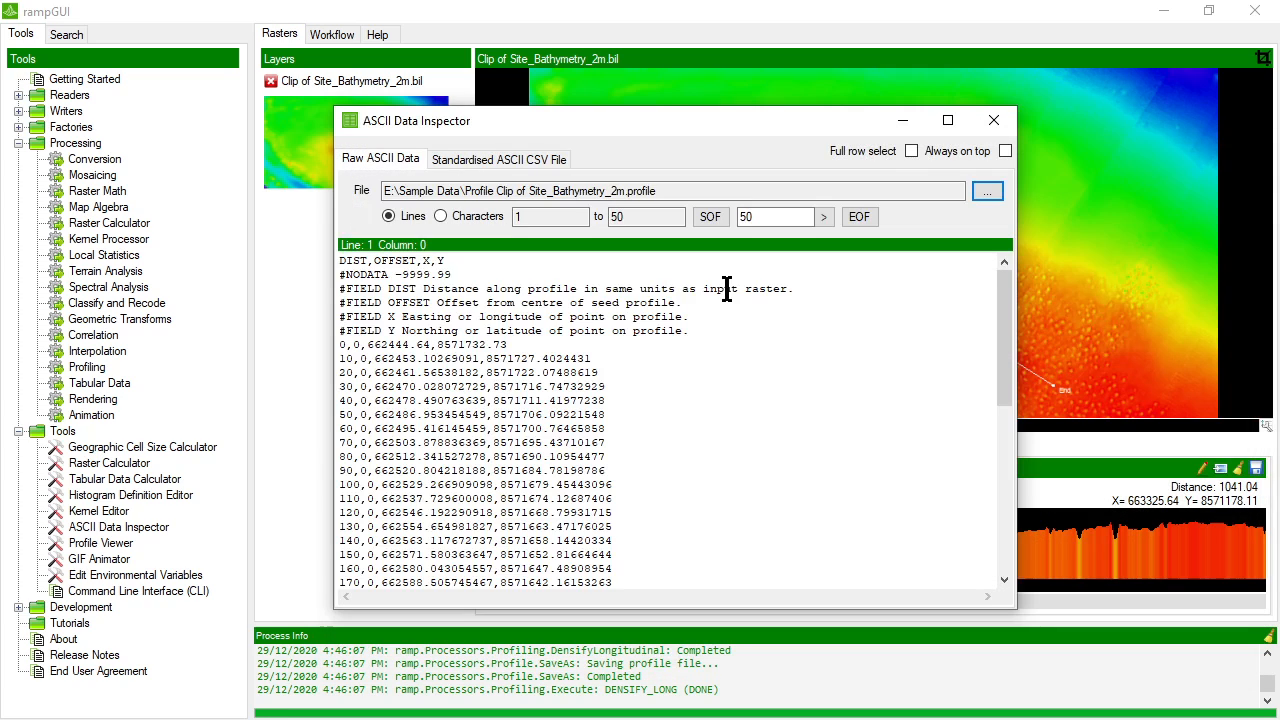
- Examine the spacing of the distance values in the first 50 lines of the densified profile
left_click(640, 344)
scroll(636, 346, "down", 9)
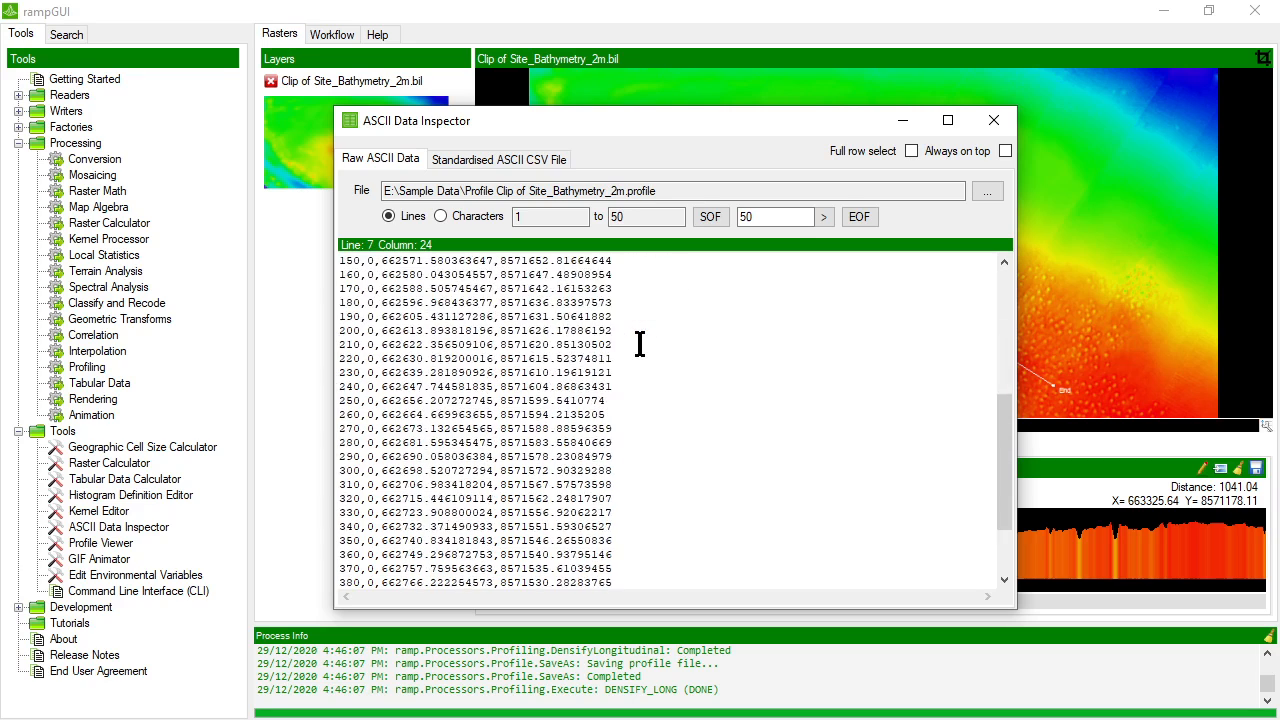
scroll(636, 346, "up", 9)
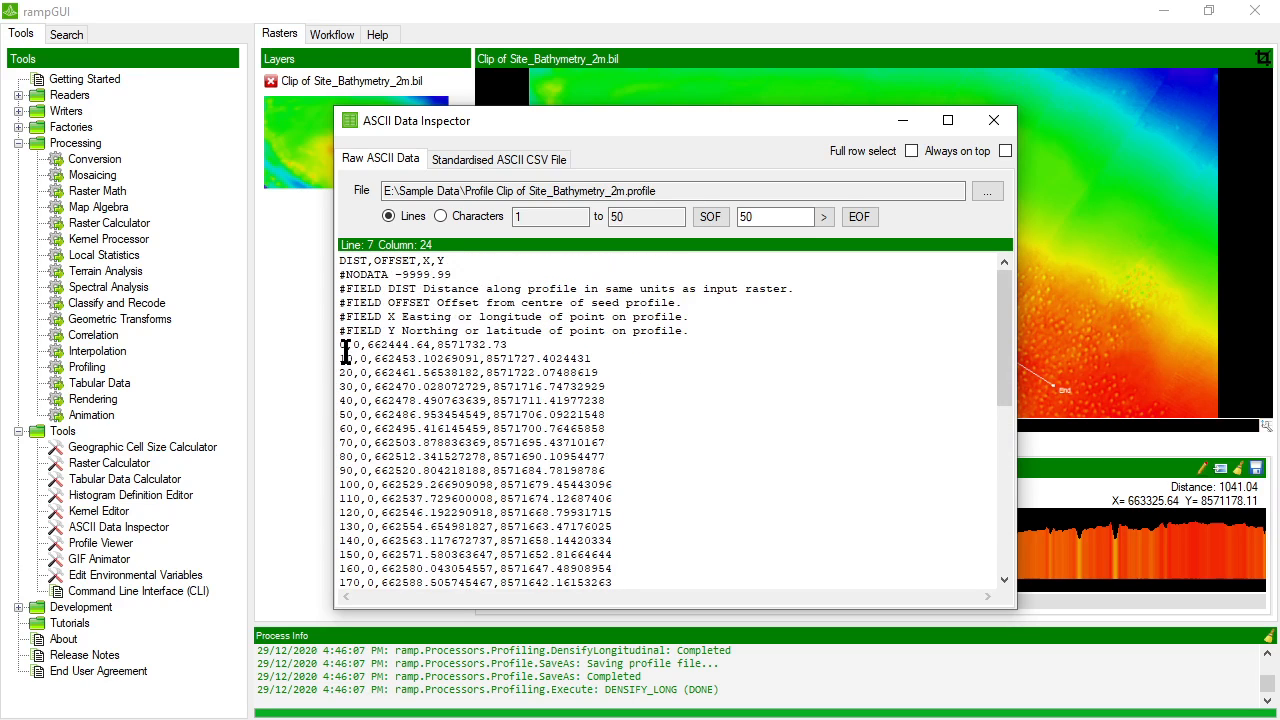
left_click_drag(356, 360, 331, 364)
left_click(393, 384)
scroll(393, 384, "down", 4)
scroll(396, 388, "down", 6)
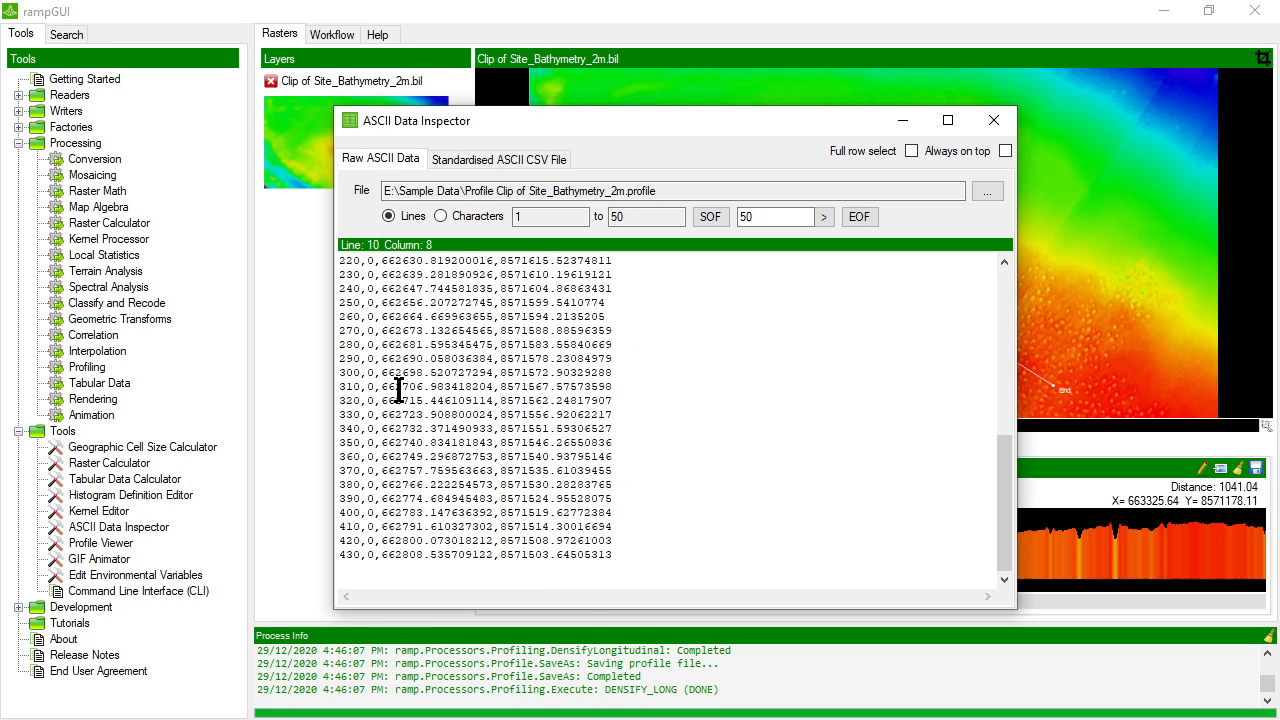
left_click(642, 557)
scroll(378, 565, "up", 1)
scroll(362, 556, "down", 1)
- Check the last data rows at the end of the densified profile file, and return to its start
left_click(858, 217)
scroll(655, 440, "down", 9)
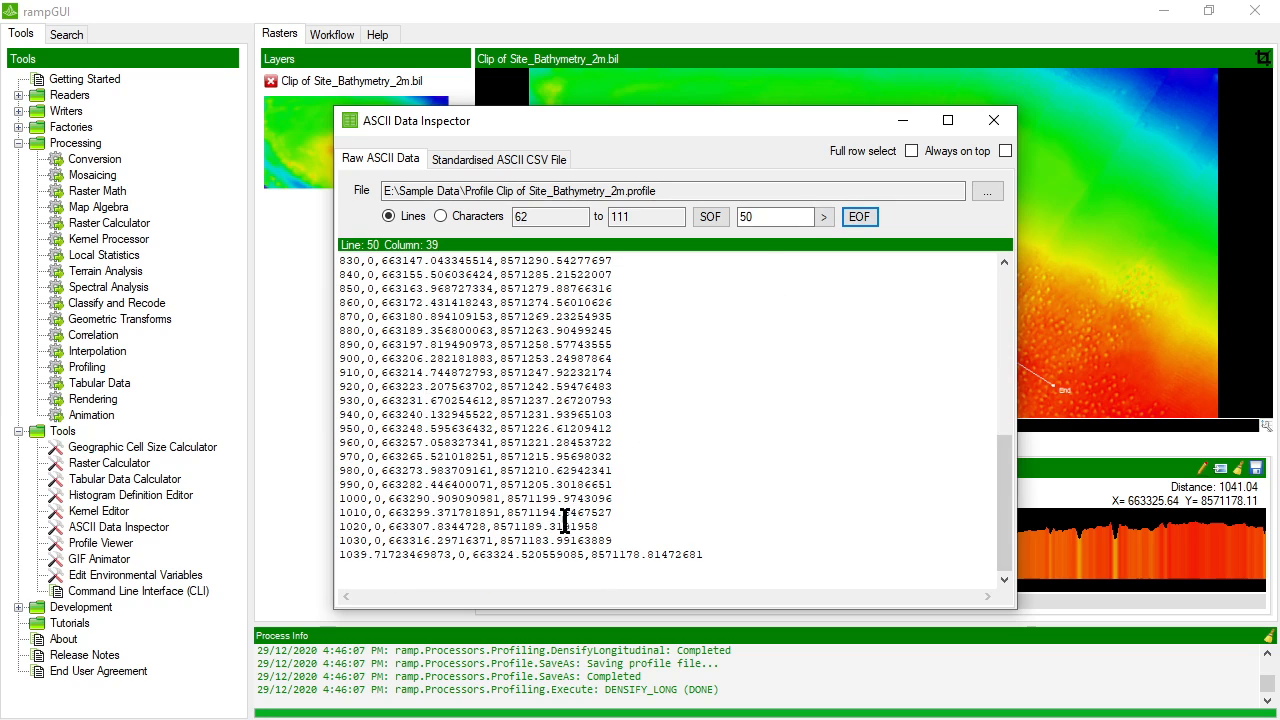
left_click(382, 555)
left_click_drag(382, 555, 323, 551)
left_click(500, 410)
scroll(500, 425, "up", 9)
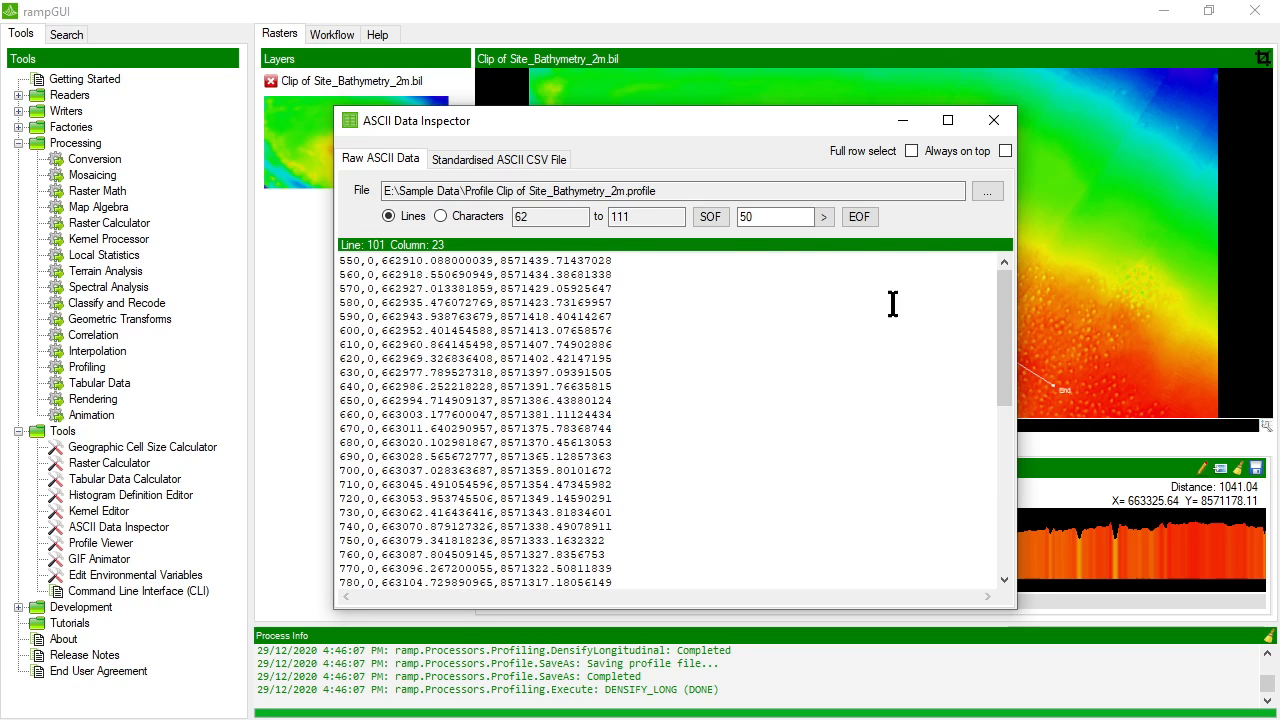
left_click(703, 213)
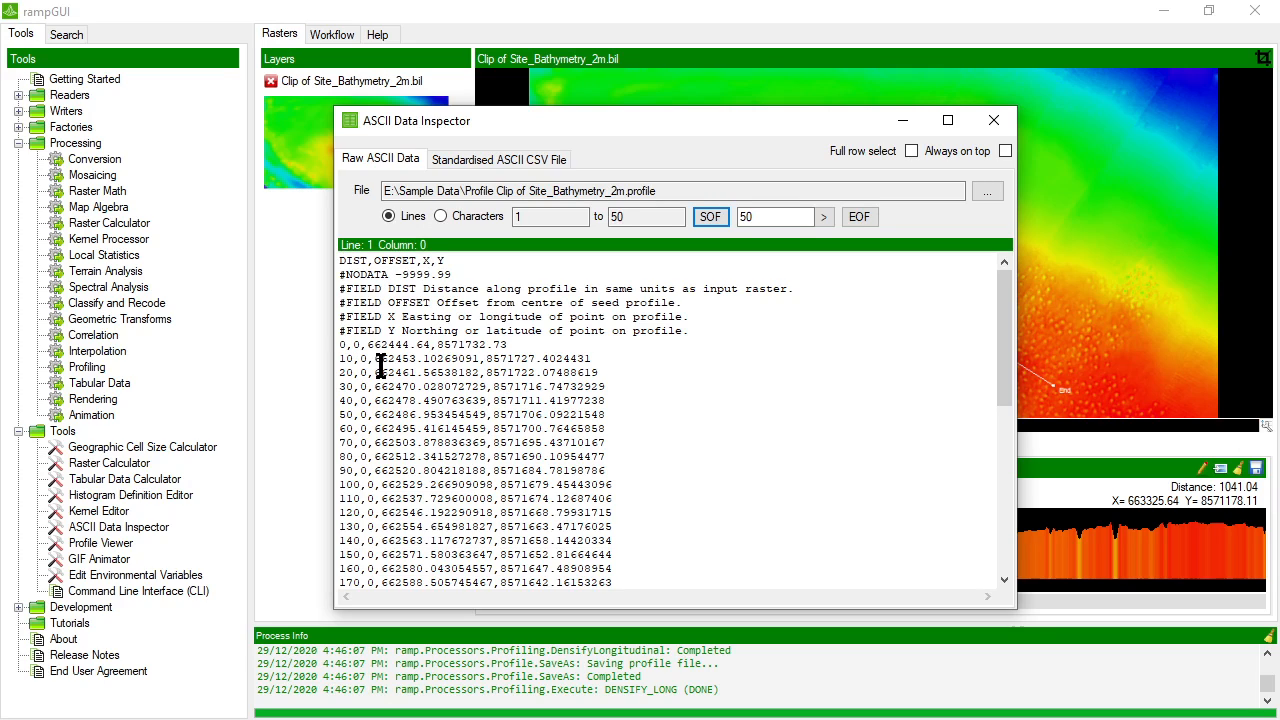
left_click(512, 346)
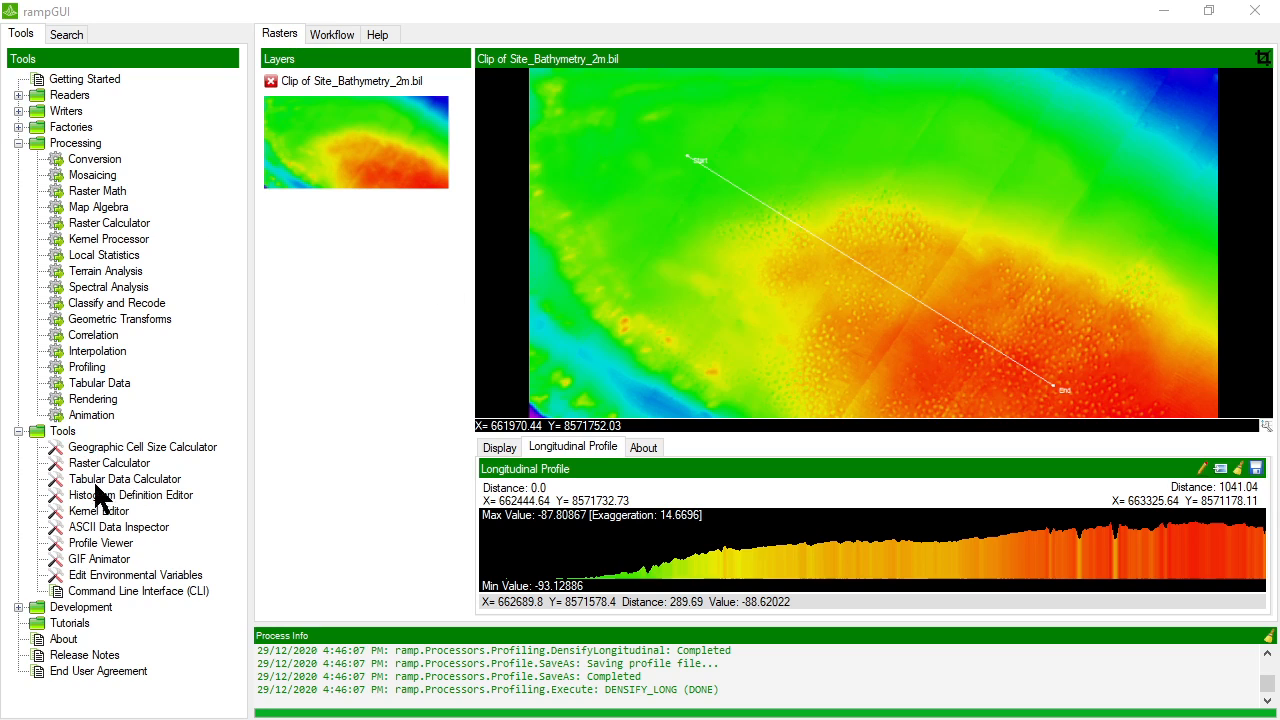
- Open the Profiling tools and choose Densify Profile in Cross Direction, comparing it with the offset direction method
double_click(100, 367)
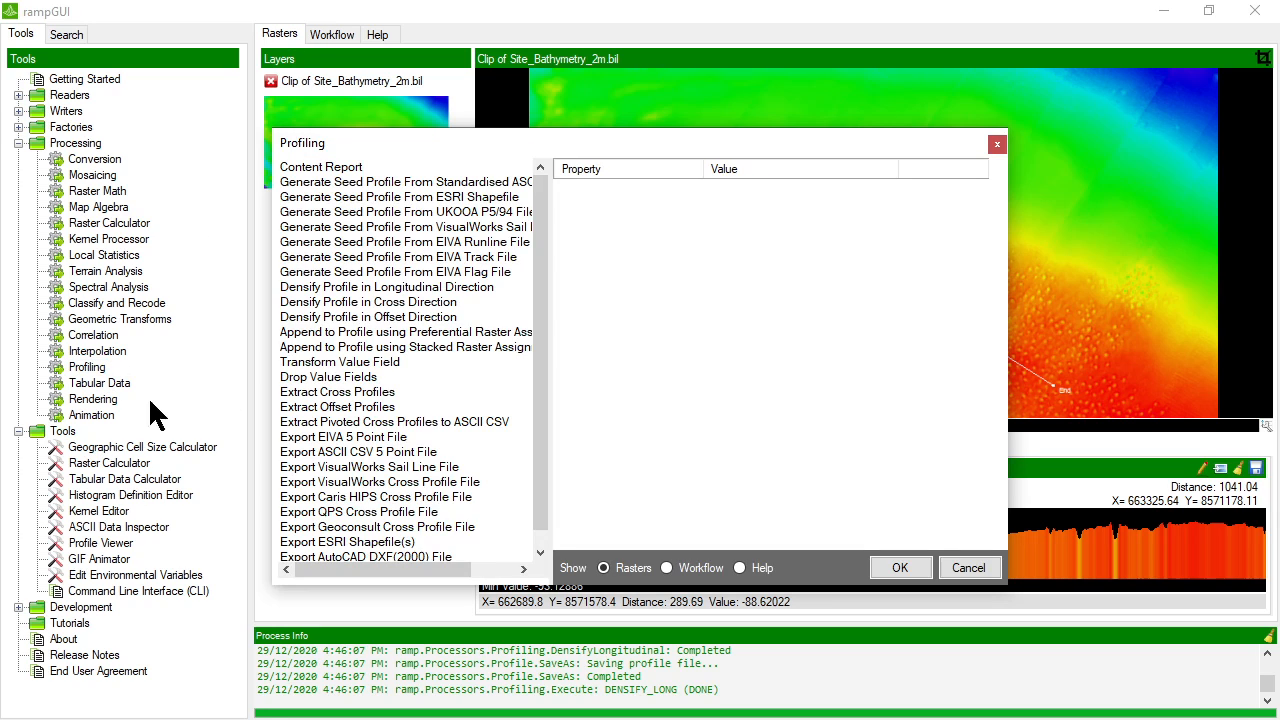
left_click(372, 301)
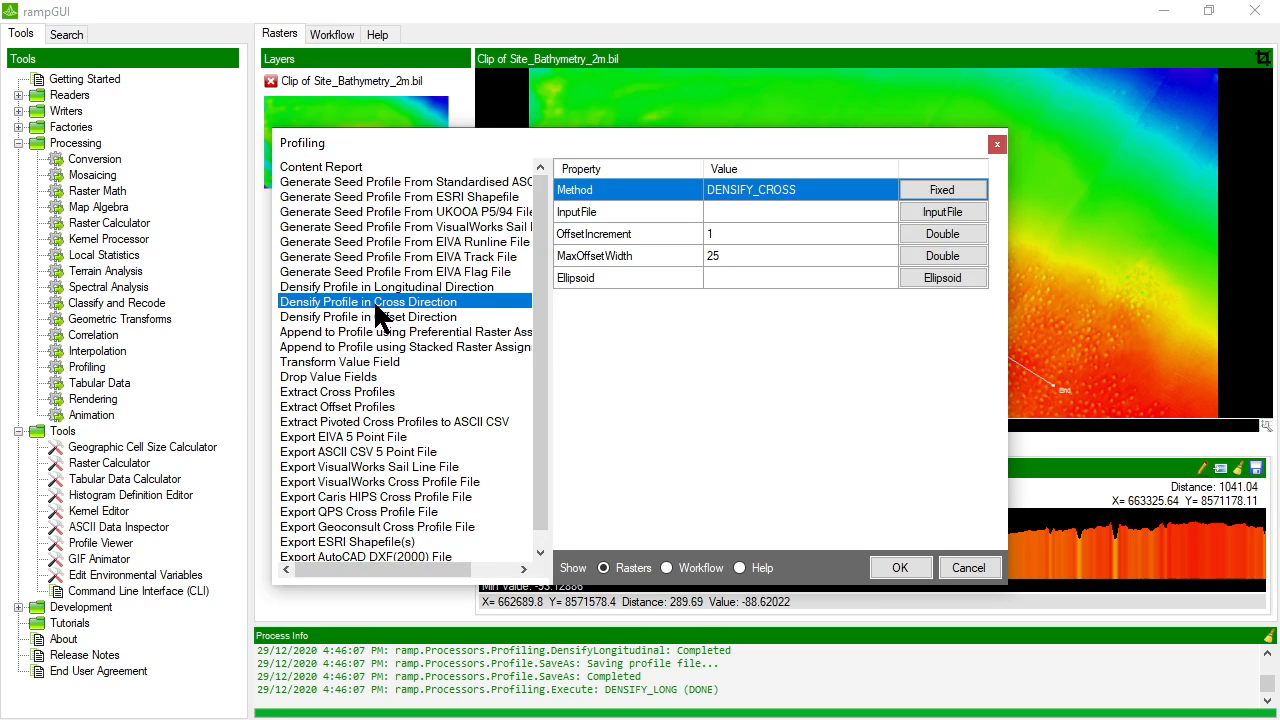
left_click(421, 316)
left_click(424, 302)
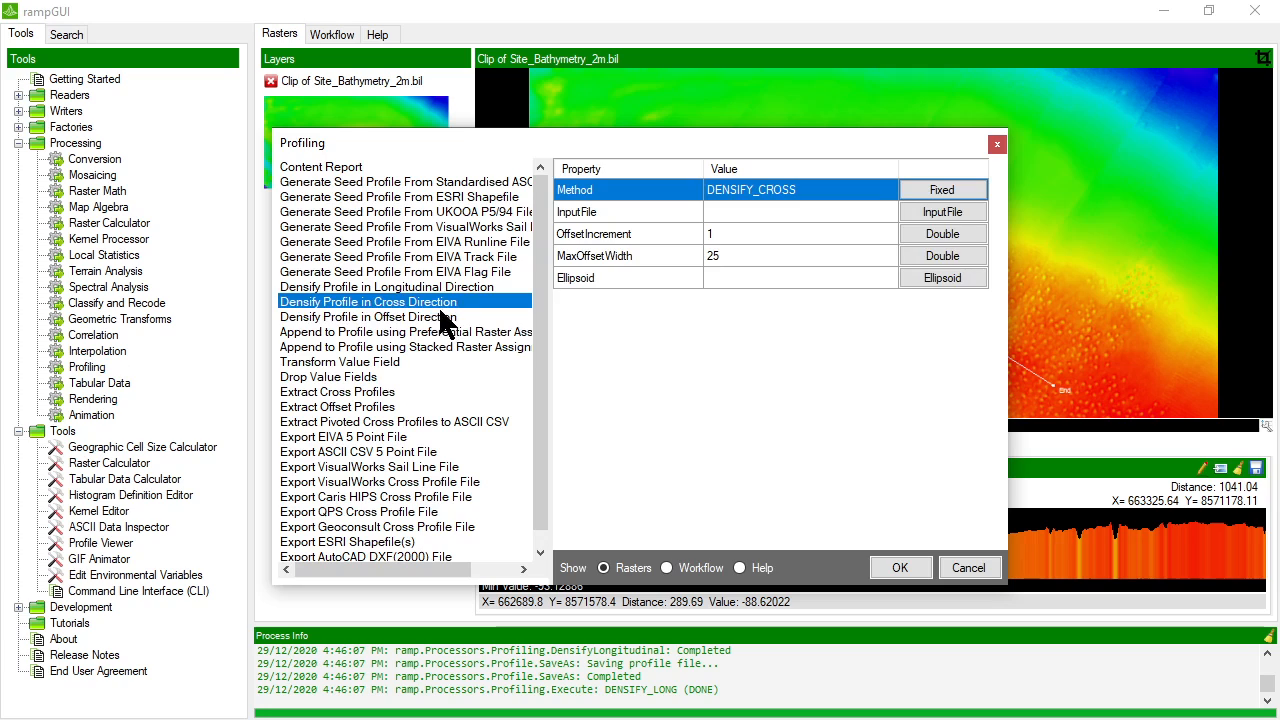
left_click(442, 316)
left_click(441, 302)
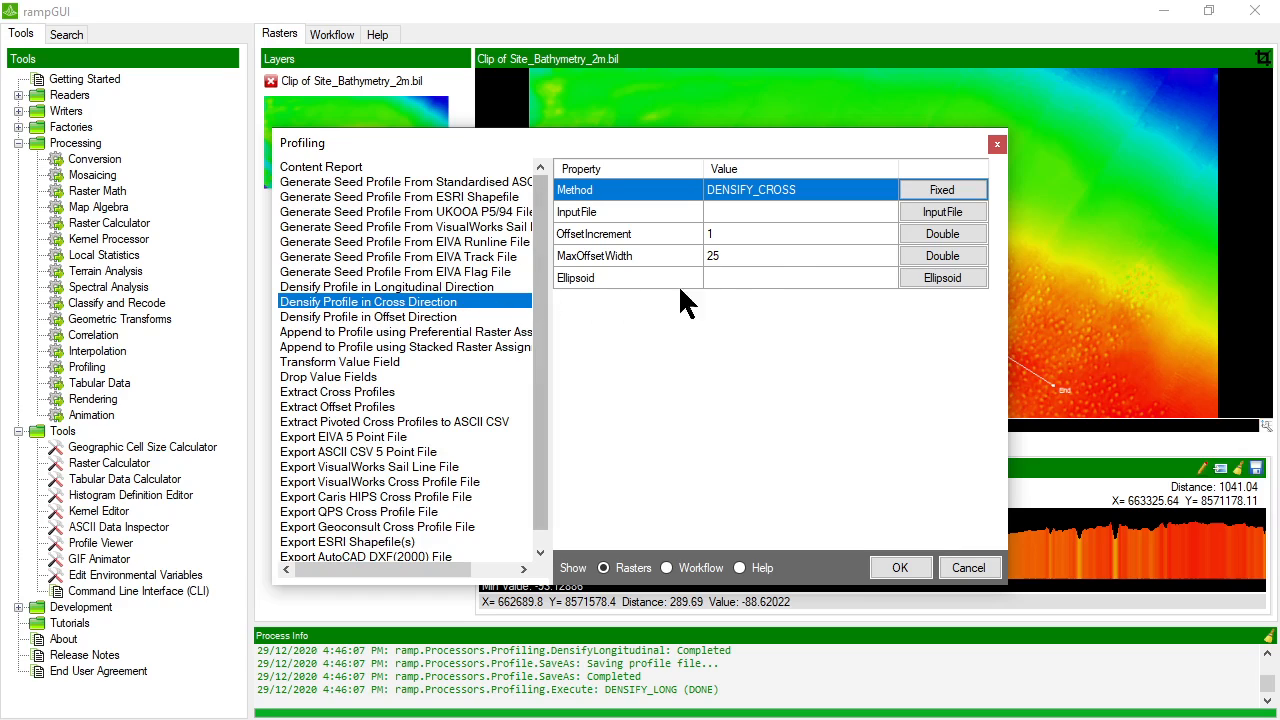
- Set the cross densification's MaxOffsetWidth to 20 and its OffsetIncrement to 2
left_click(776, 234)
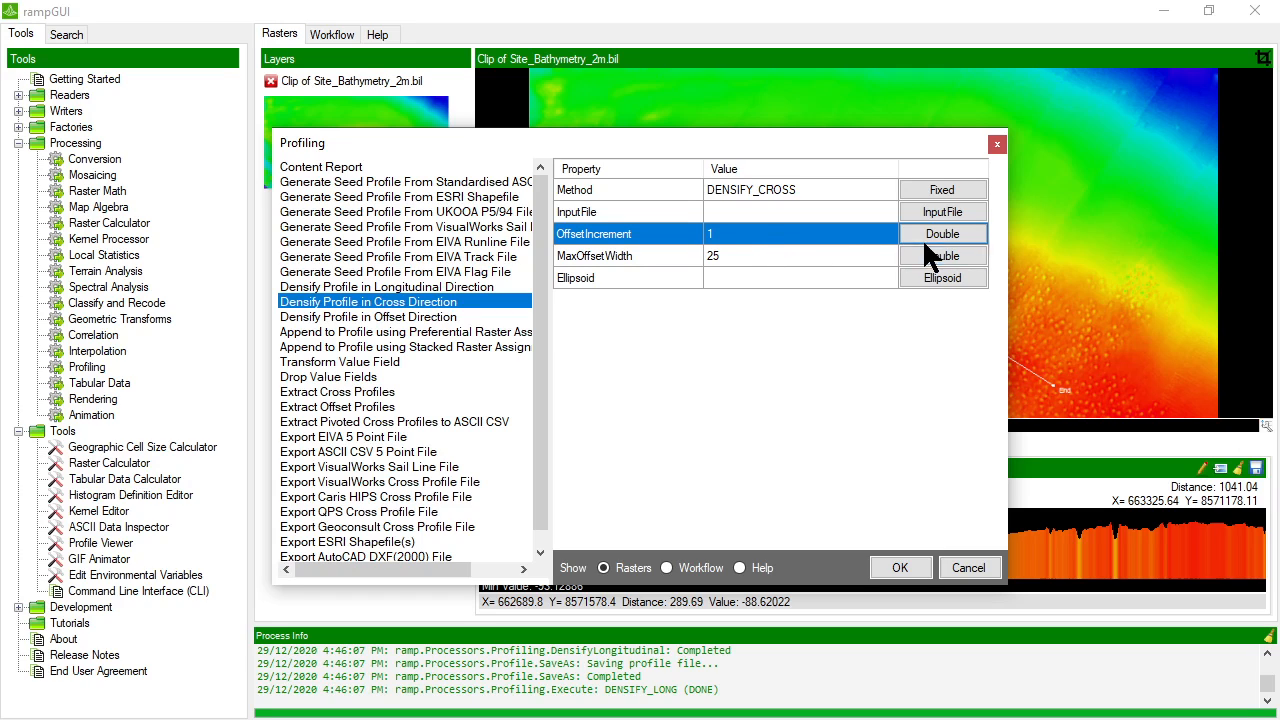
left_click(796, 259)
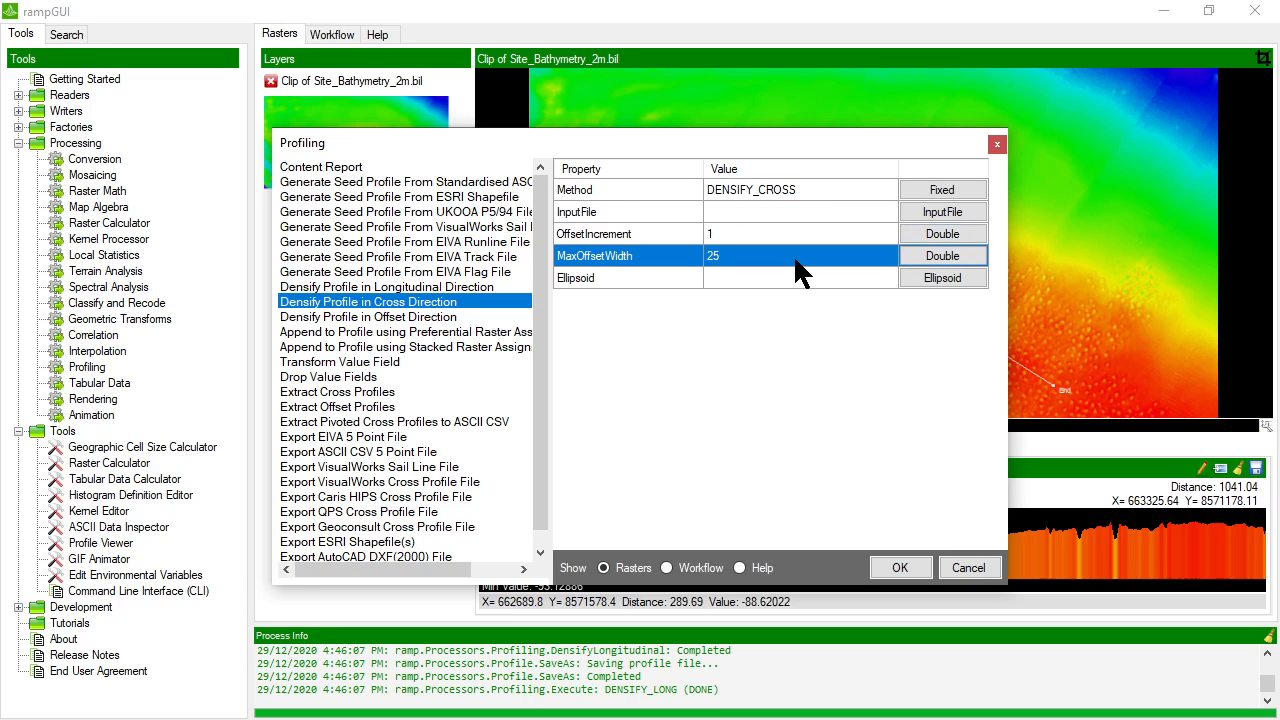
left_click(945, 257)
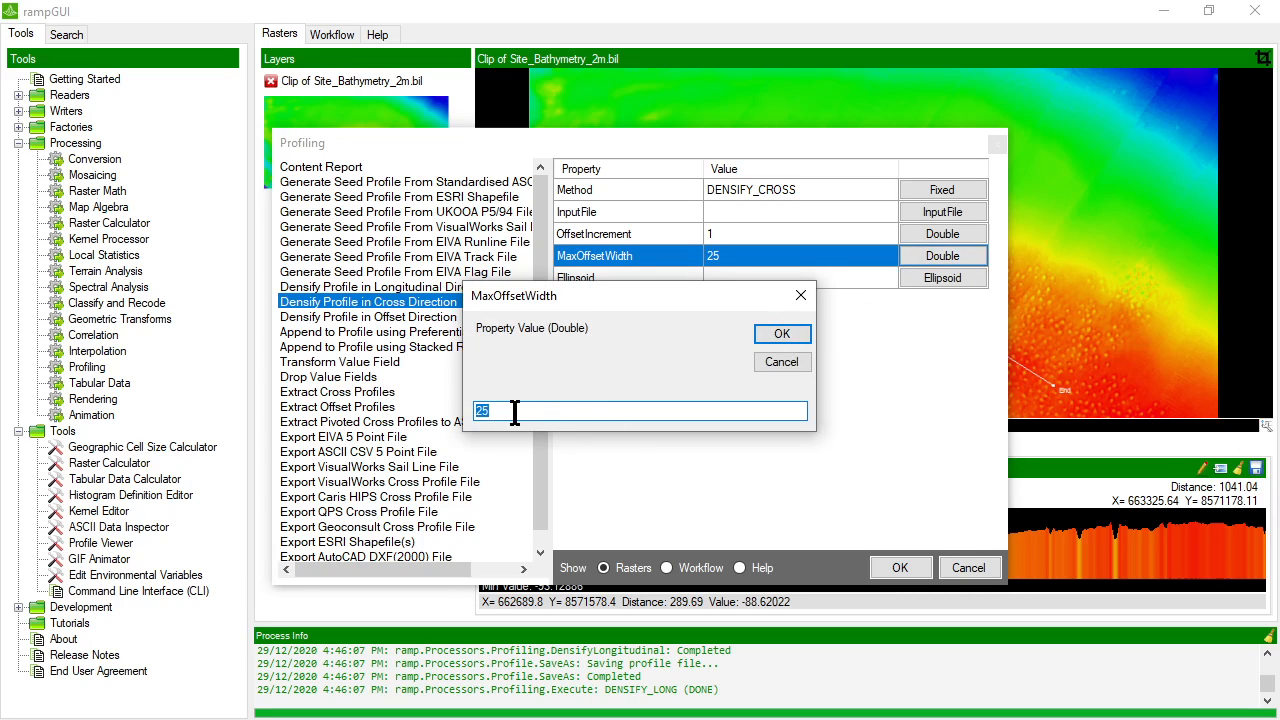
left_click_drag(463, 413, 548, 440)
type("20")
key("Return")
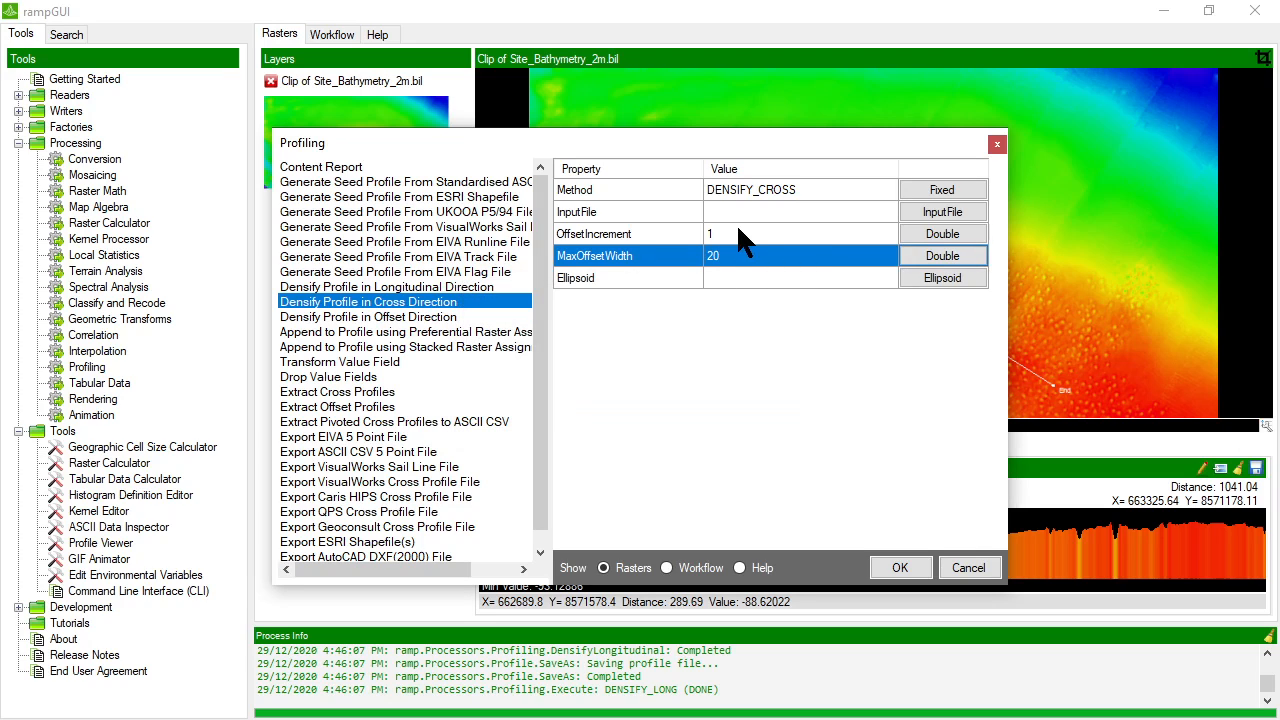
left_click(956, 233)
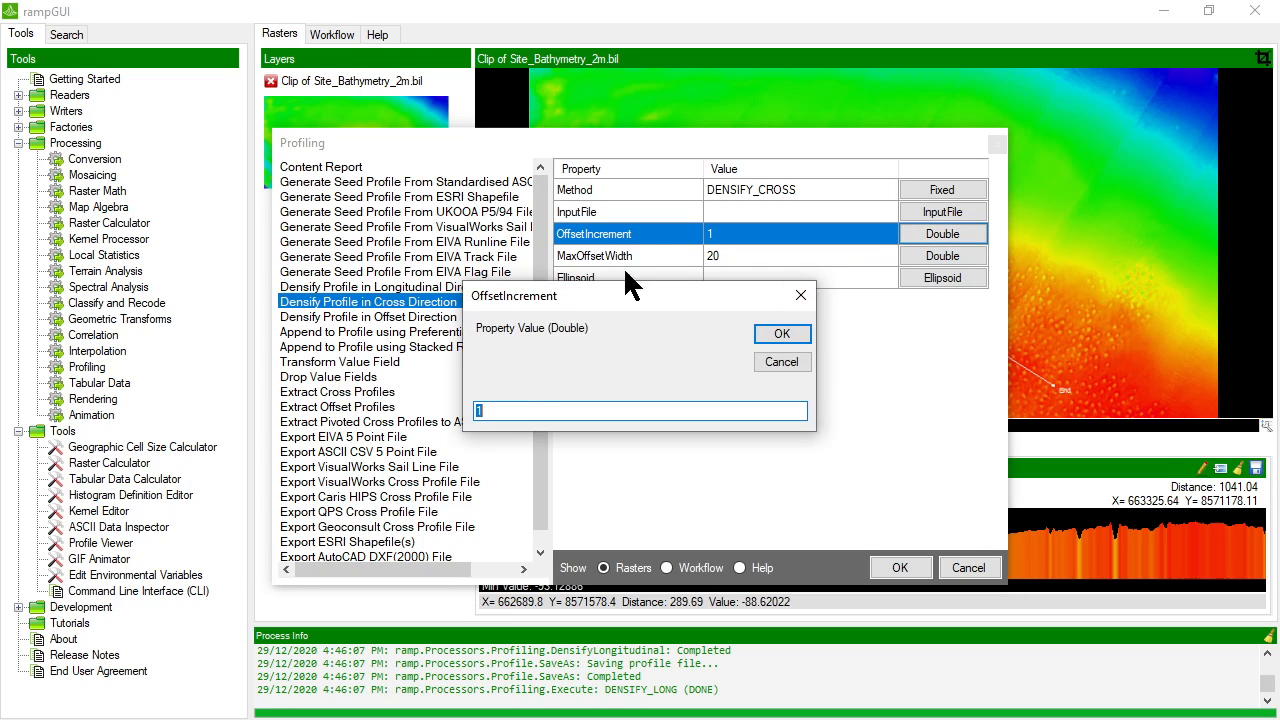
type("2")
key("Return")
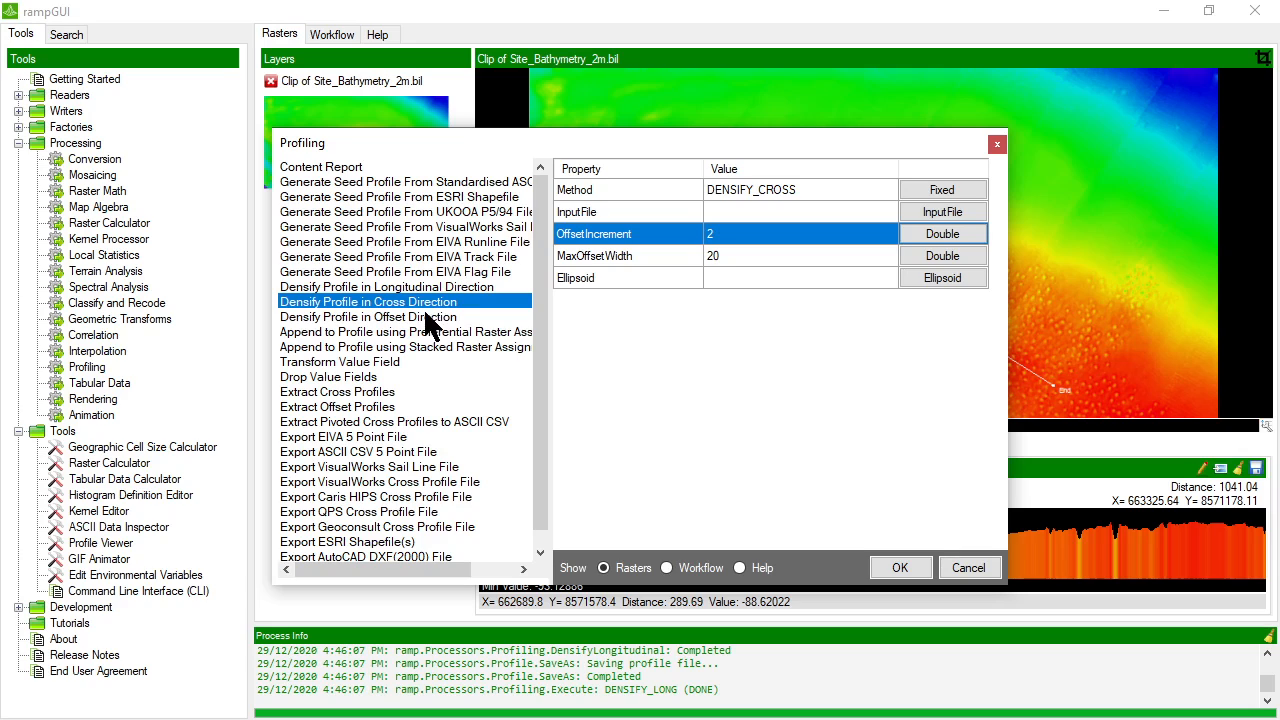
- Compare the settings of the offset direction and cross direction densification methods, checking the Offsets list of the offset method
left_click(418, 317)
left_click(808, 235)
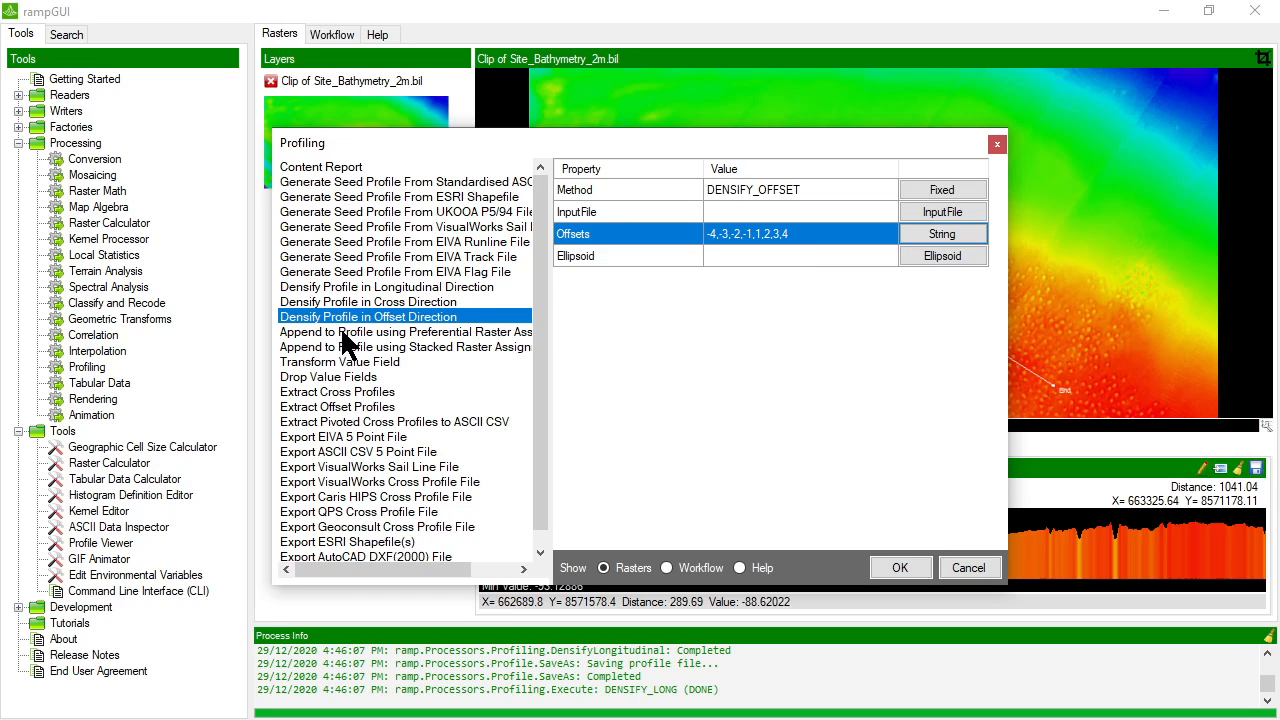
left_click(384, 301)
left_click(385, 313)
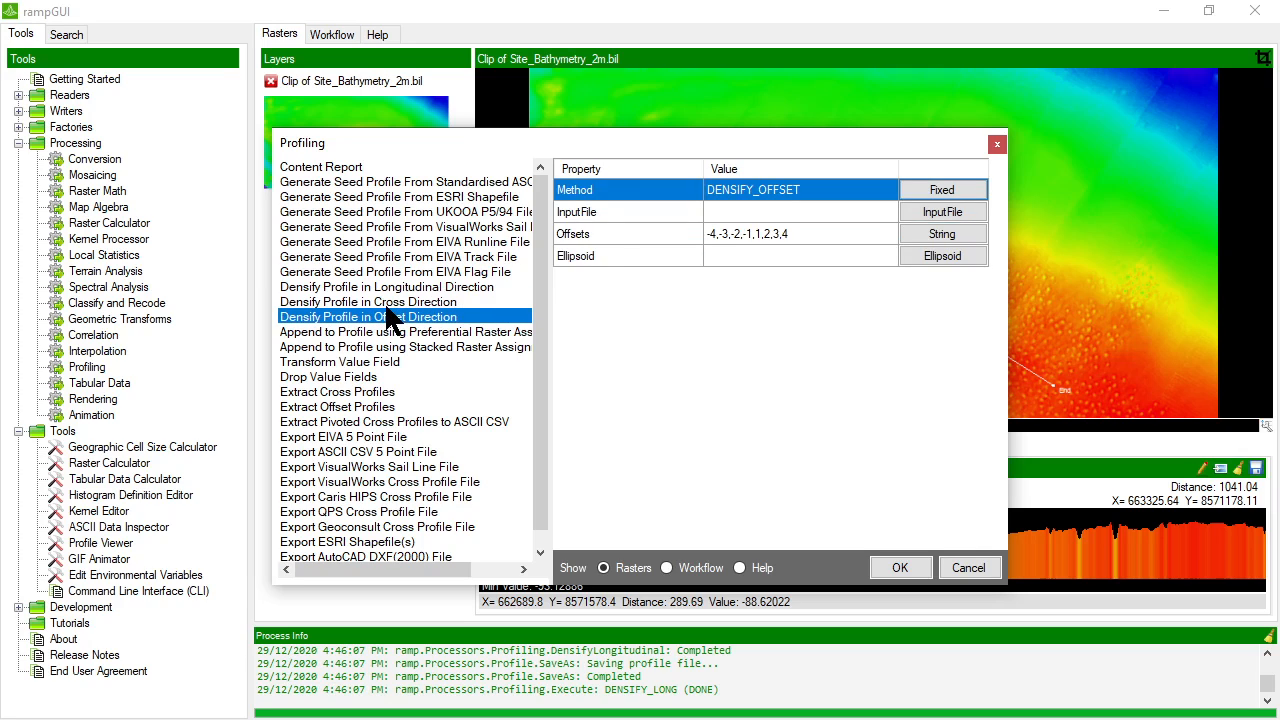
left_click(384, 300)
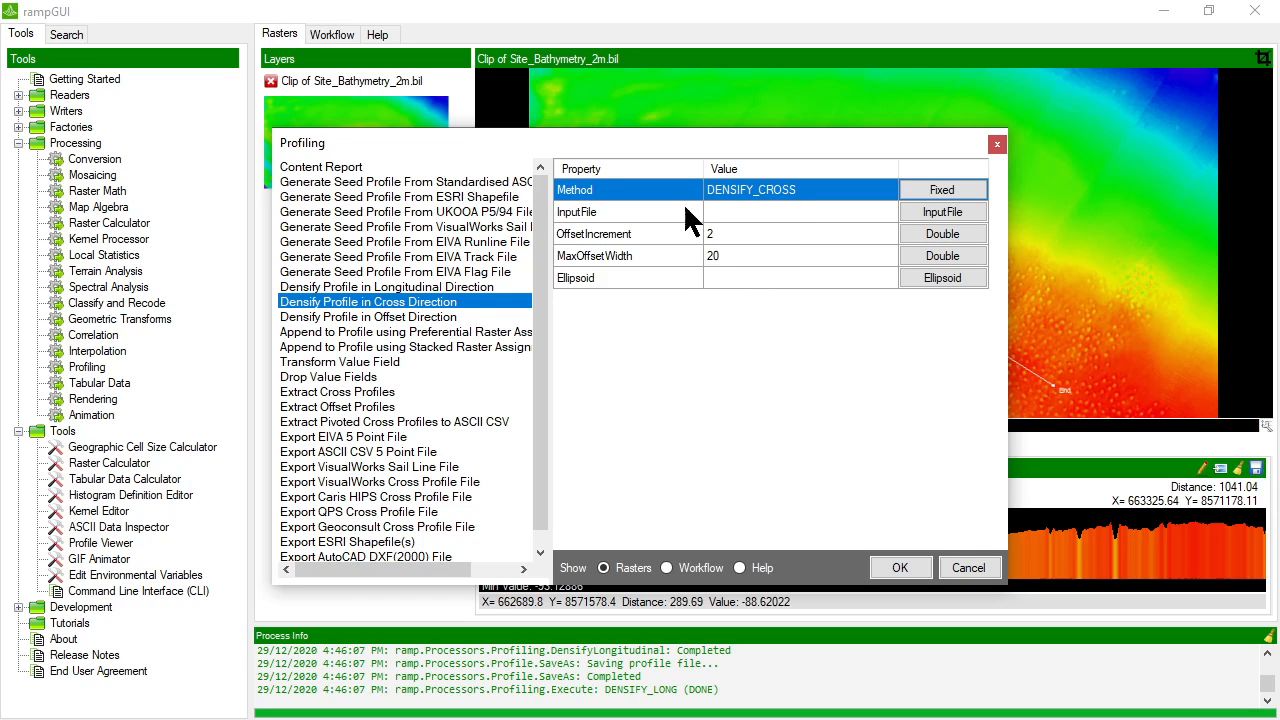
left_click(421, 317)
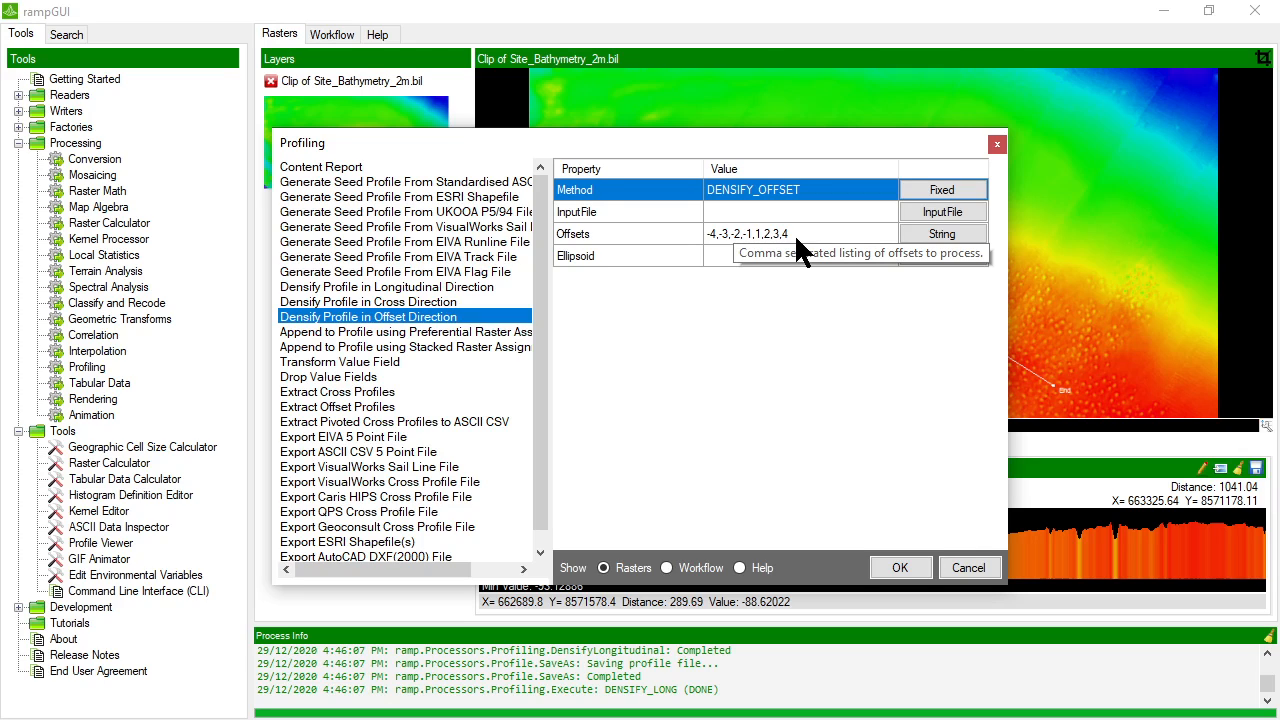
- Run Densify Profile in Cross Direction on Profile Clip of Site_Bathymetry_2m.profile, leaving the ellipsoid blank
left_click(437, 302)
left_click(771, 280)
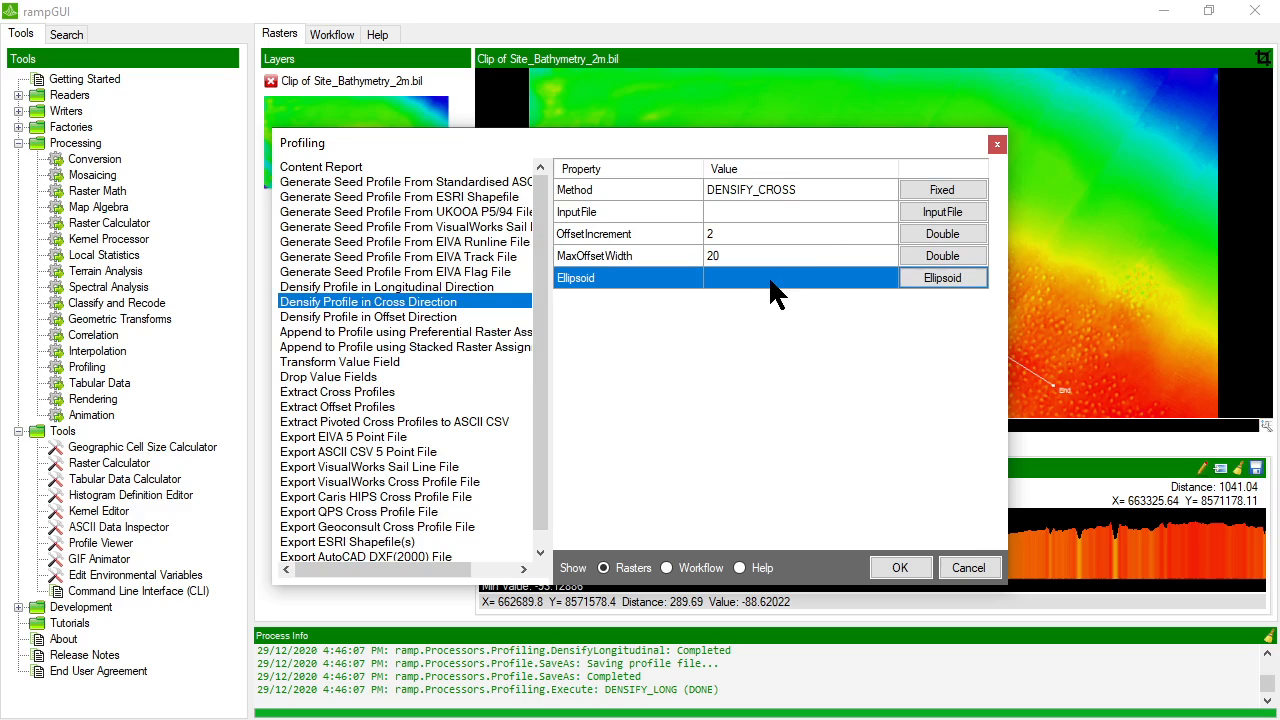
left_click(781, 215)
left_click(960, 213)
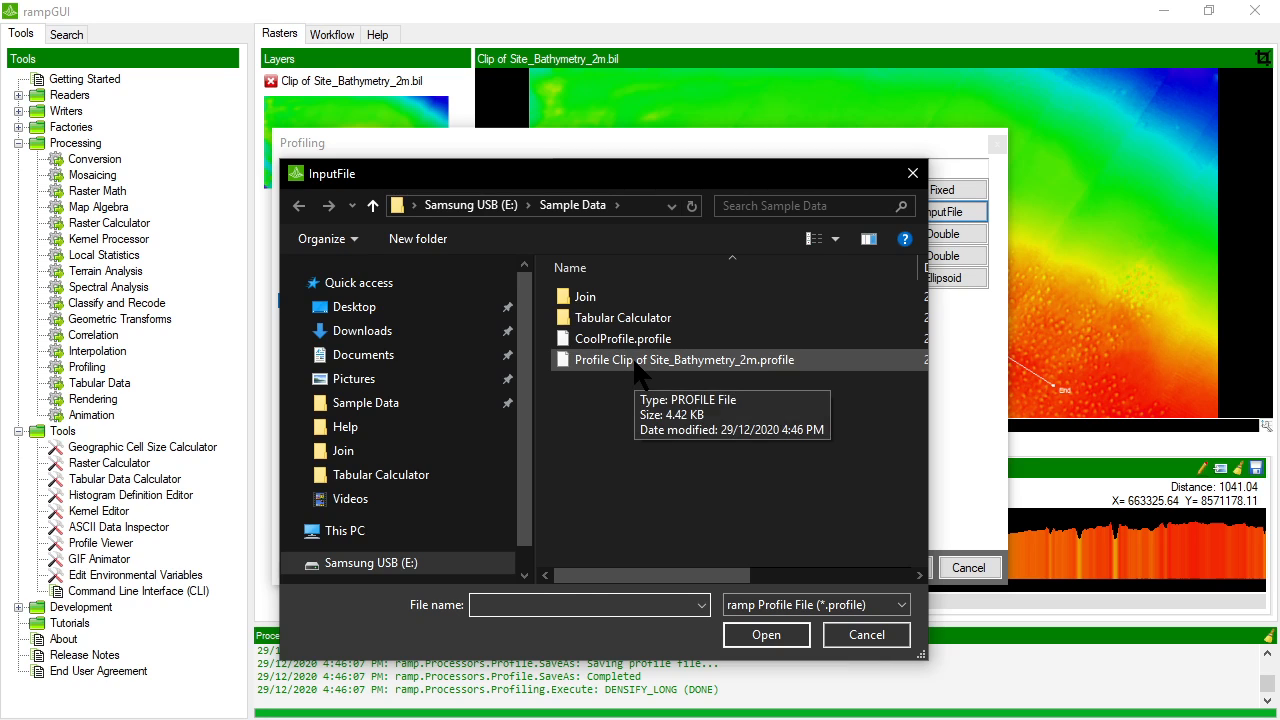
double_click(636, 362)
left_click(784, 278)
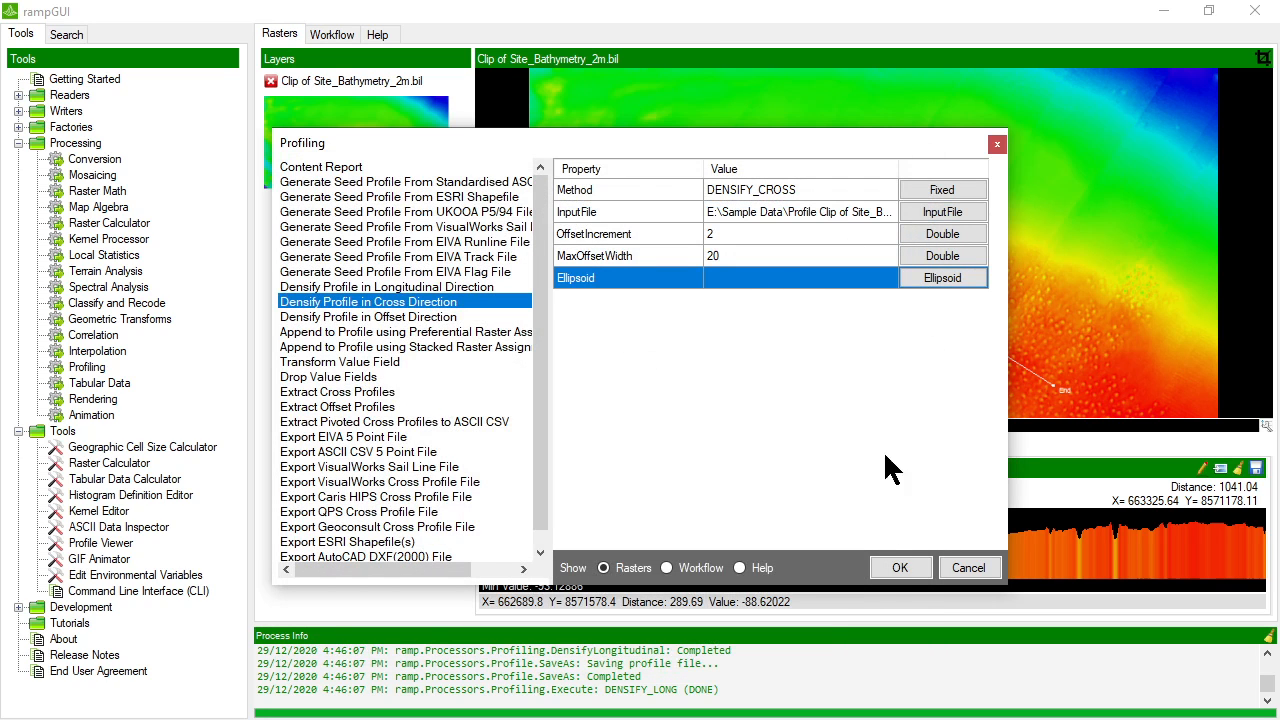
left_click(906, 570)
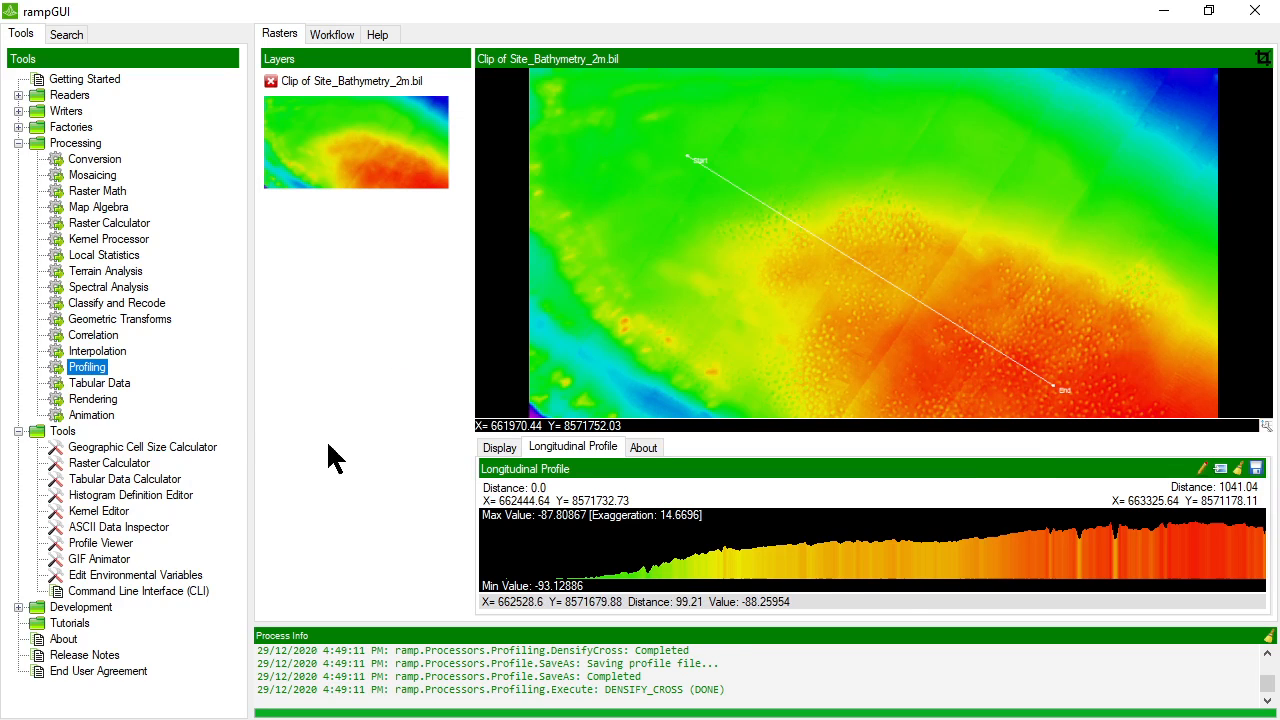
- Load Profile Clip of Site_Bathymetry_2m.profile into the ASCII Data Inspector, filtering the files by *.profile, and bring the whole inspector window into view
double_click(100, 527)
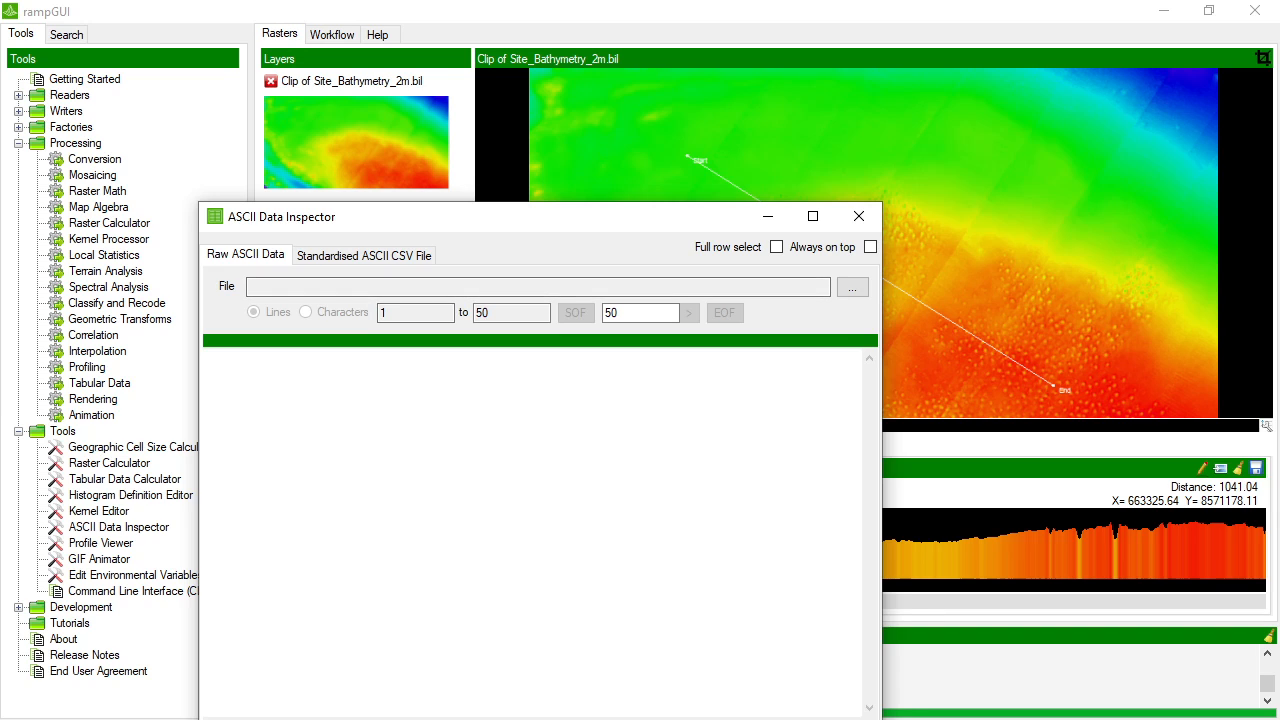
left_click(852, 288)
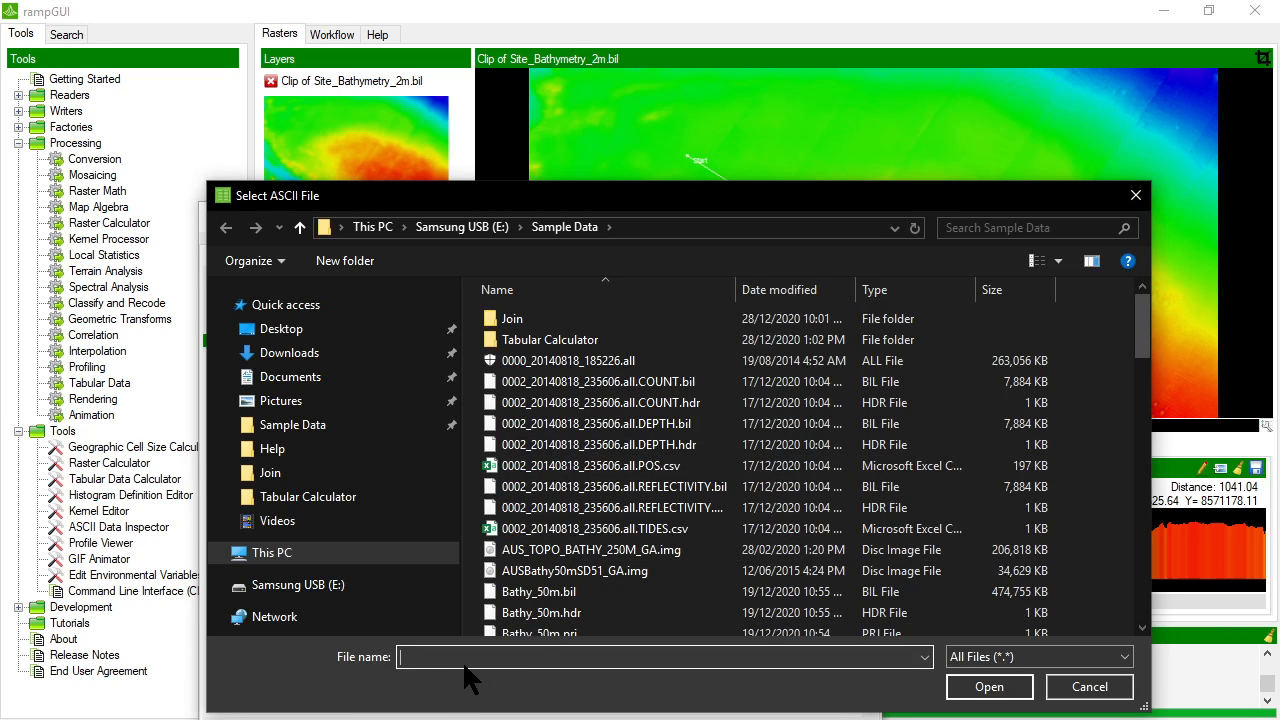
type("*.profile")
key("Return")
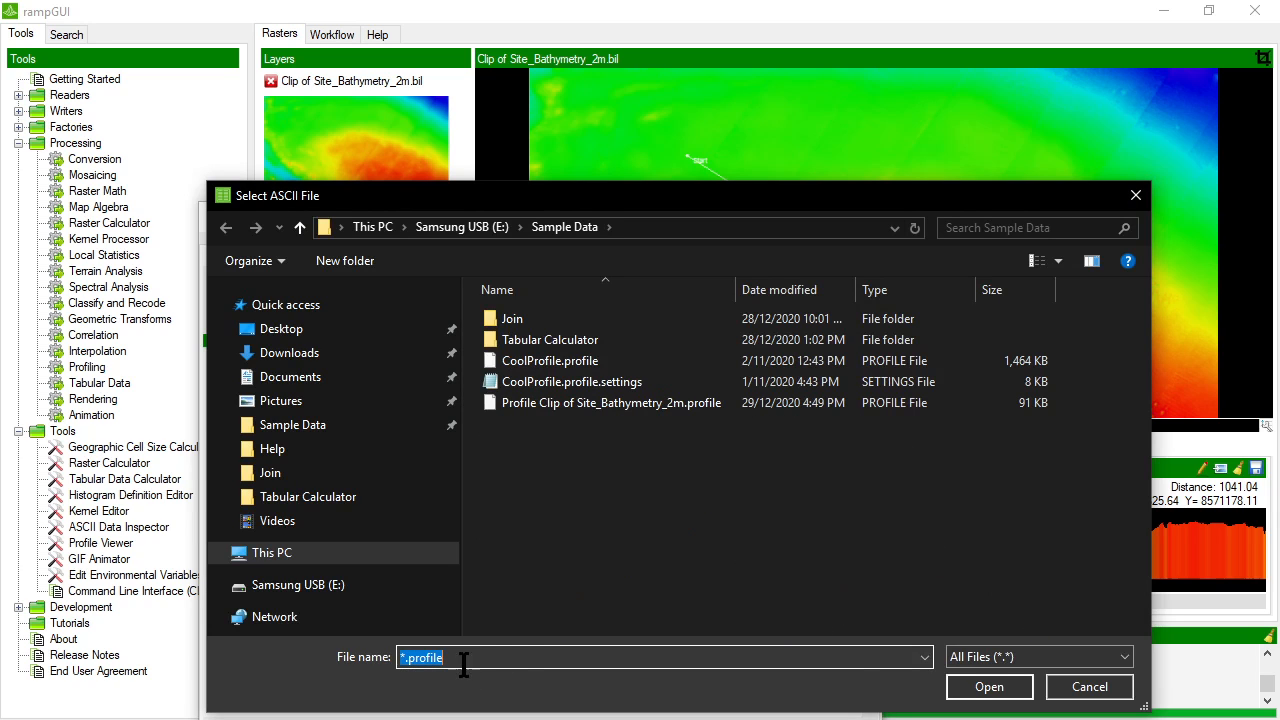
double_click(590, 403)
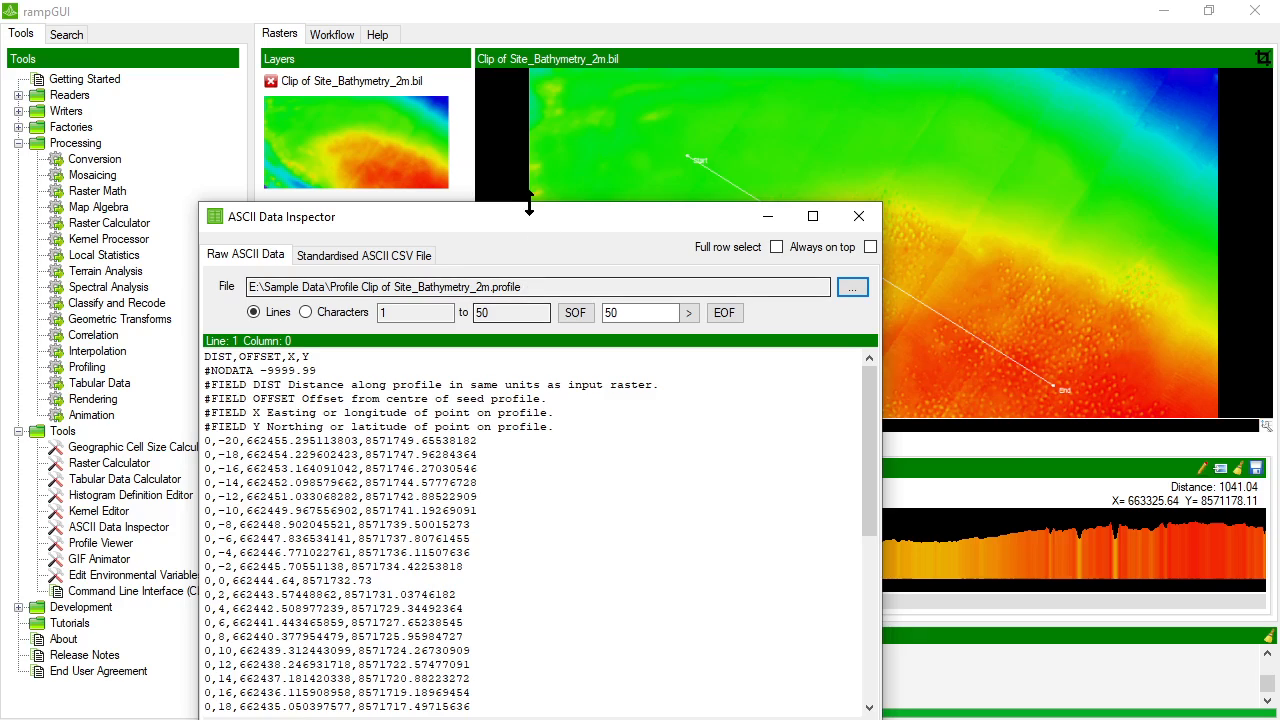
left_click_drag(529, 210, 716, 74)
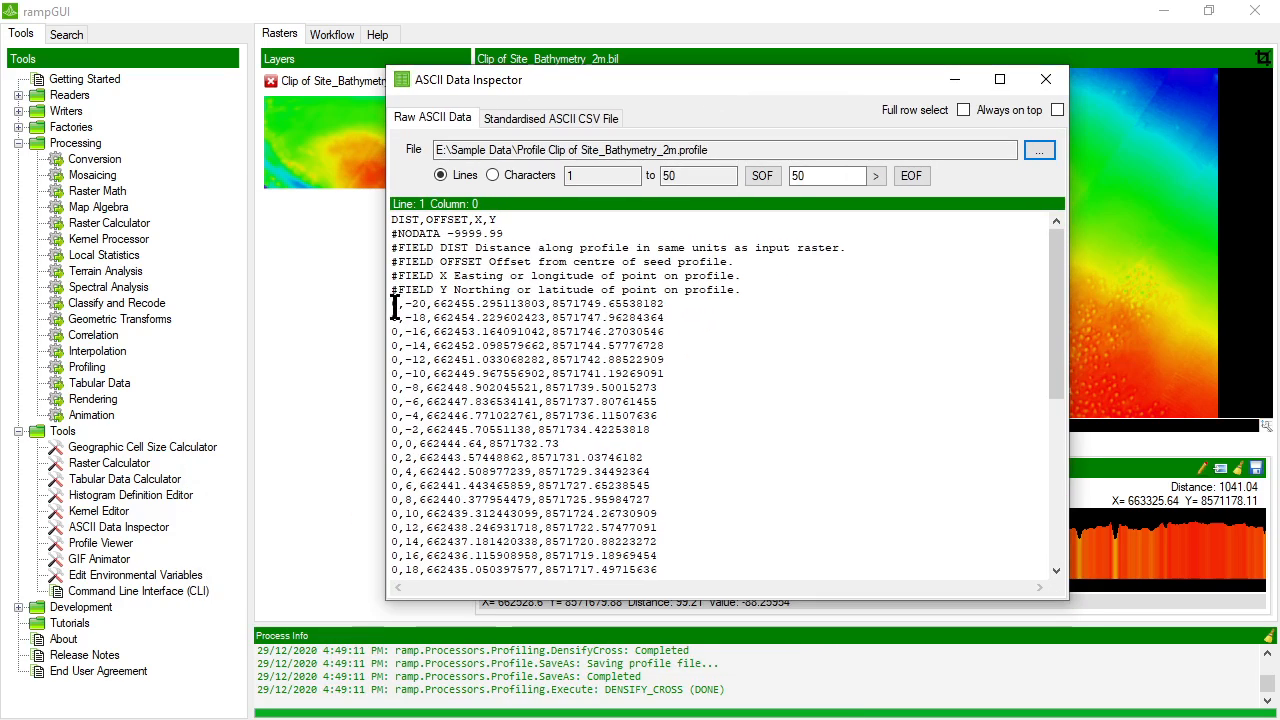
- Examine how the OFFSET values step across the profile at the first distances in the cross-densified file
left_click(428, 303)
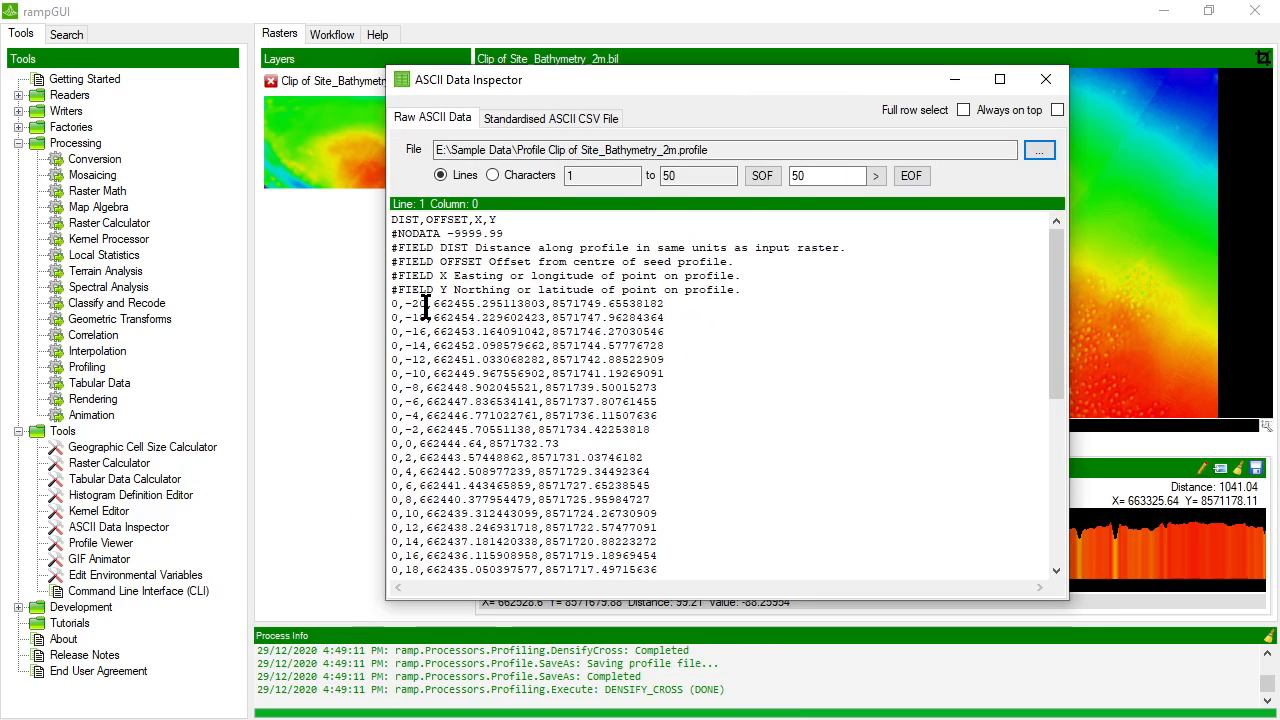
left_click(419, 345)
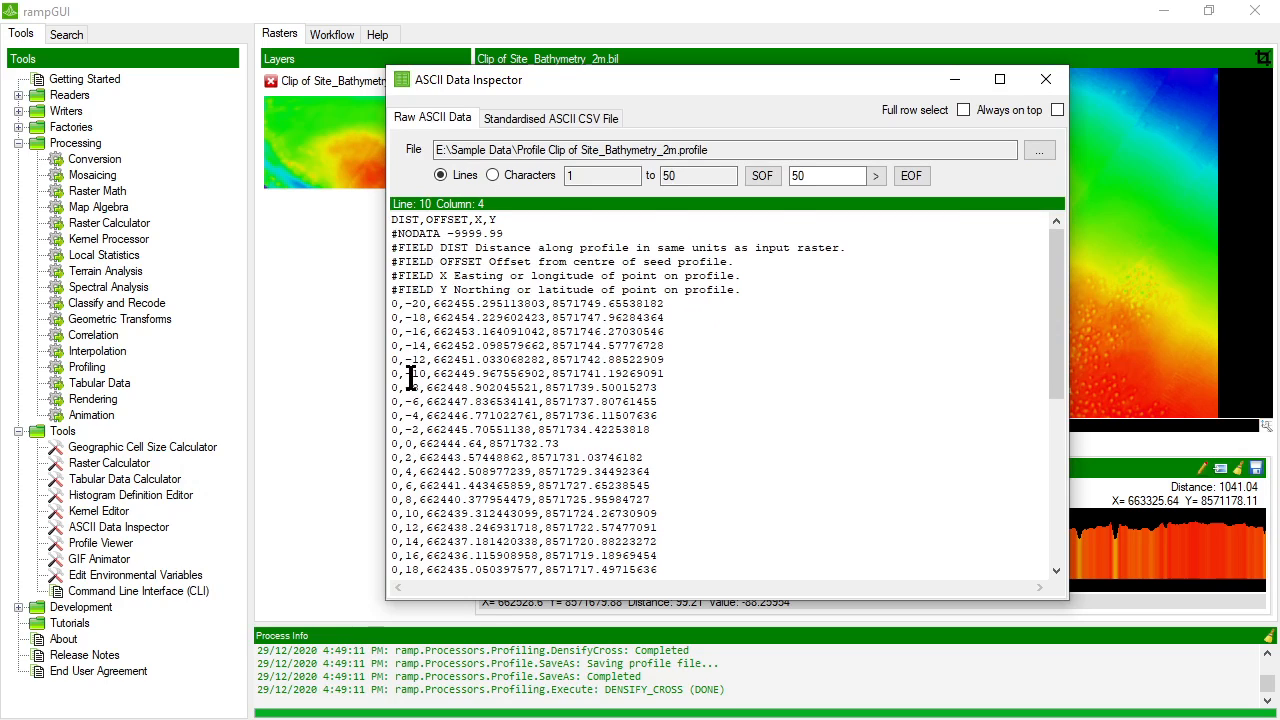
left_click(412, 443)
scroll(415, 425, "down", 2)
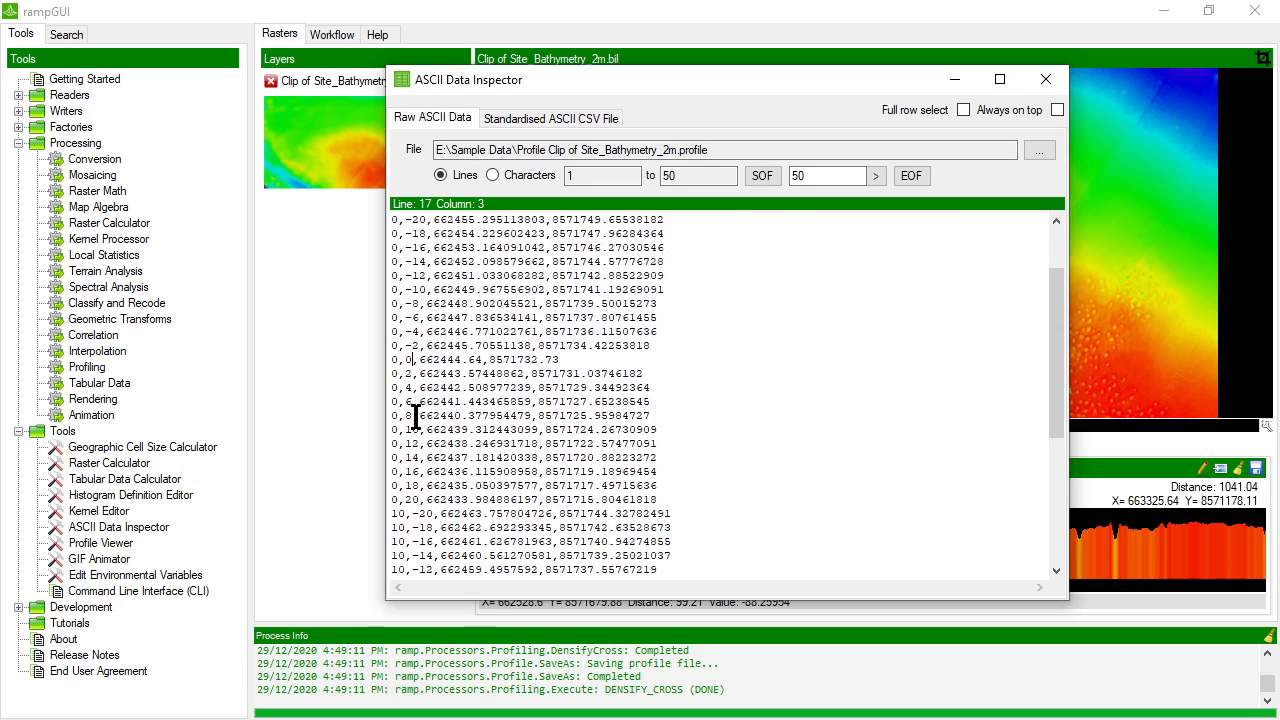
left_click_drag(421, 499, 403, 501)
left_click(405, 457)
scroll(413, 401, "up", 2)
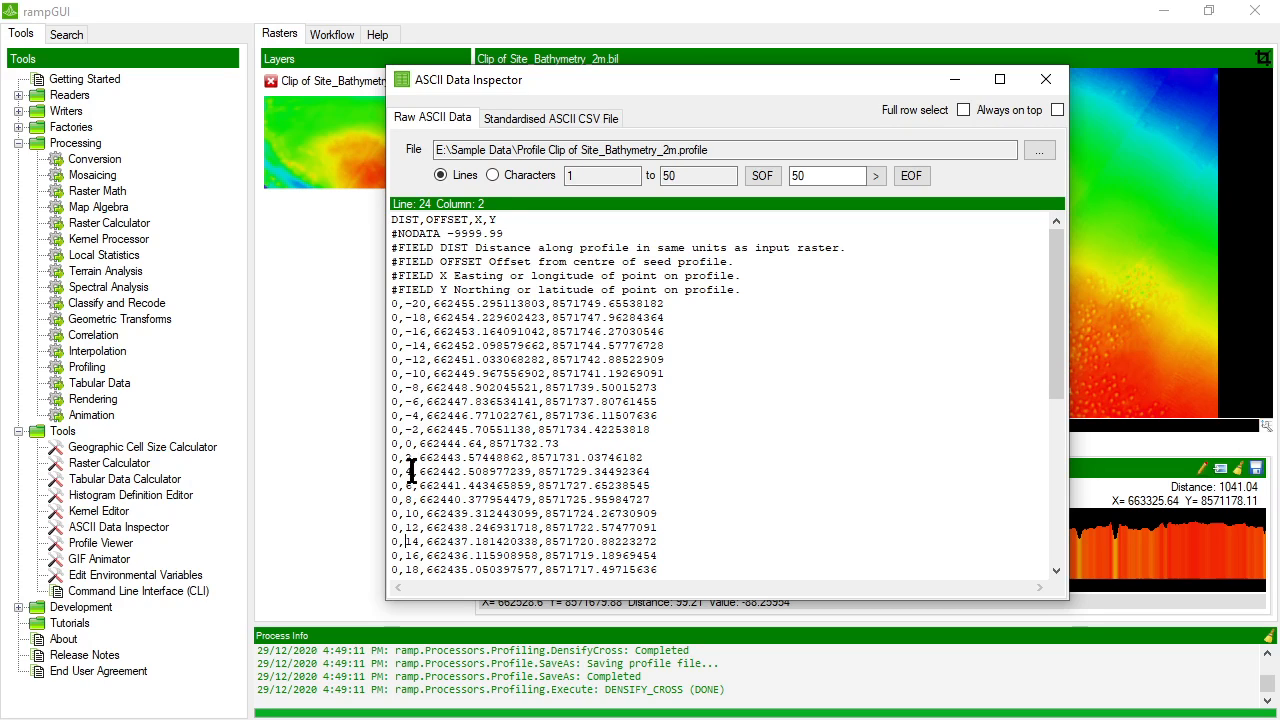
- Check the zero-offset centre row and the field names in the header line, and close the ASCII Data Inspector
left_click_drag(588, 445, 384, 443)
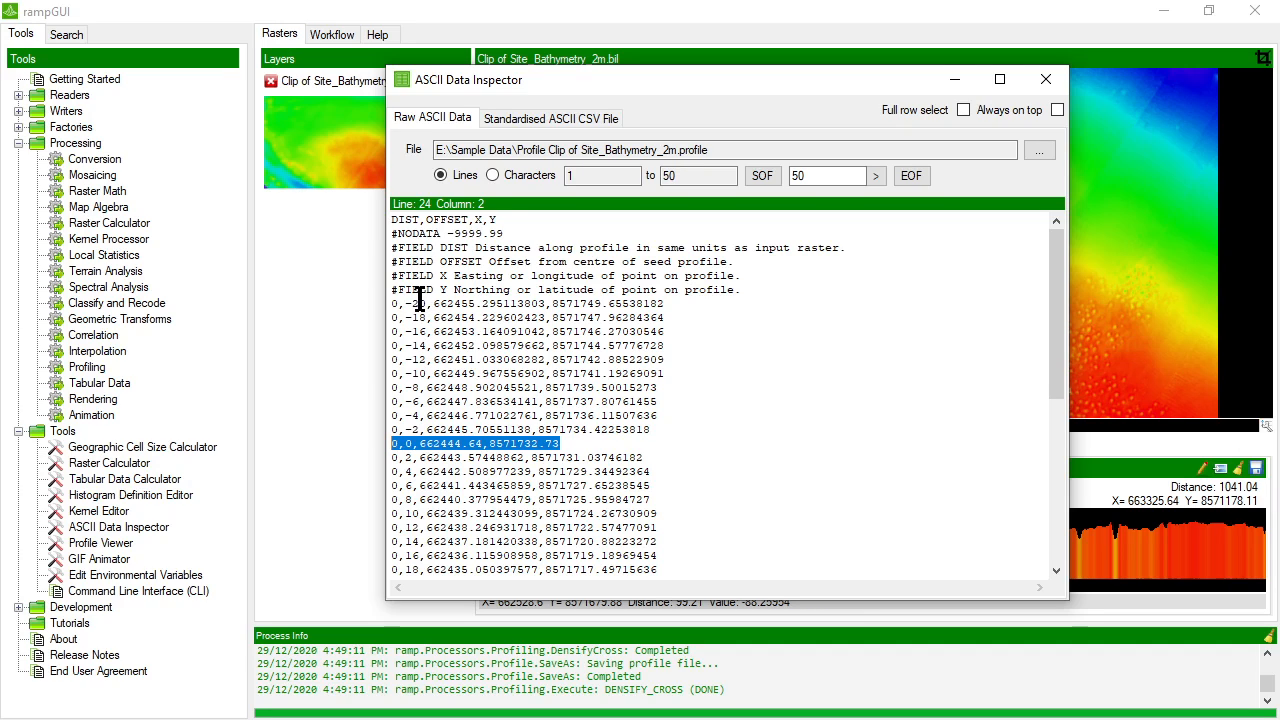
left_click(514, 228)
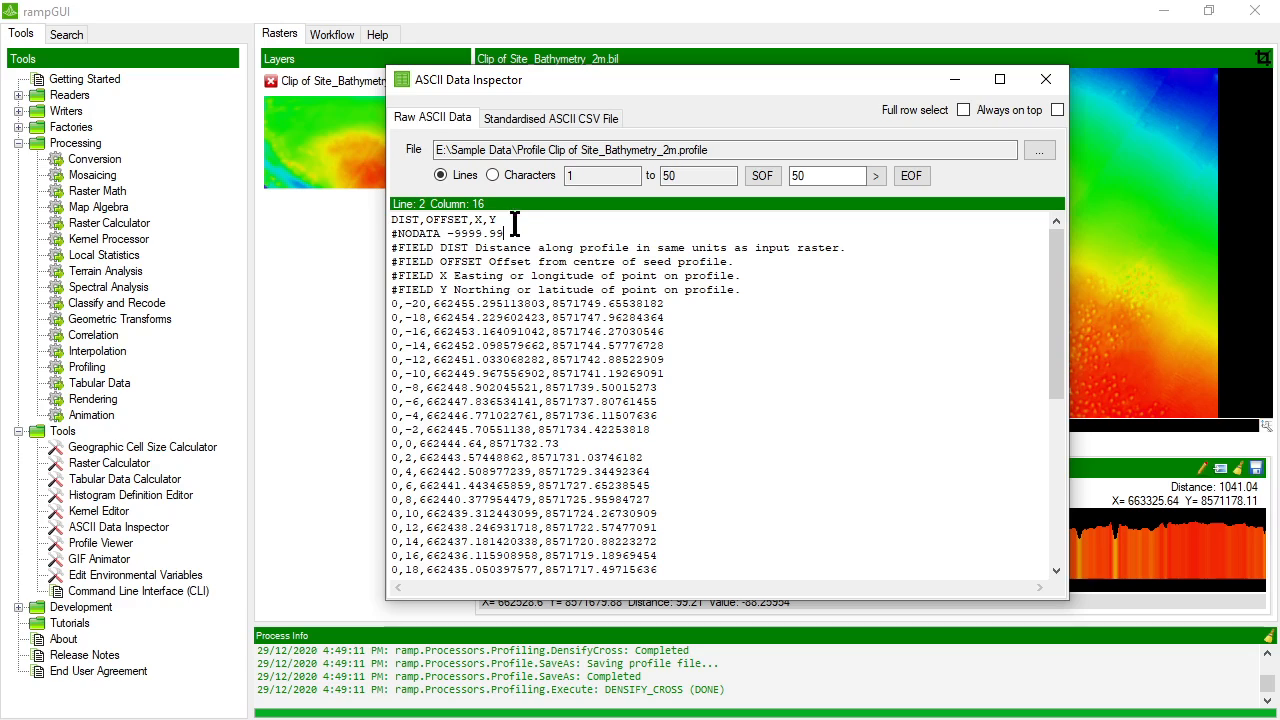
left_click(514, 219)
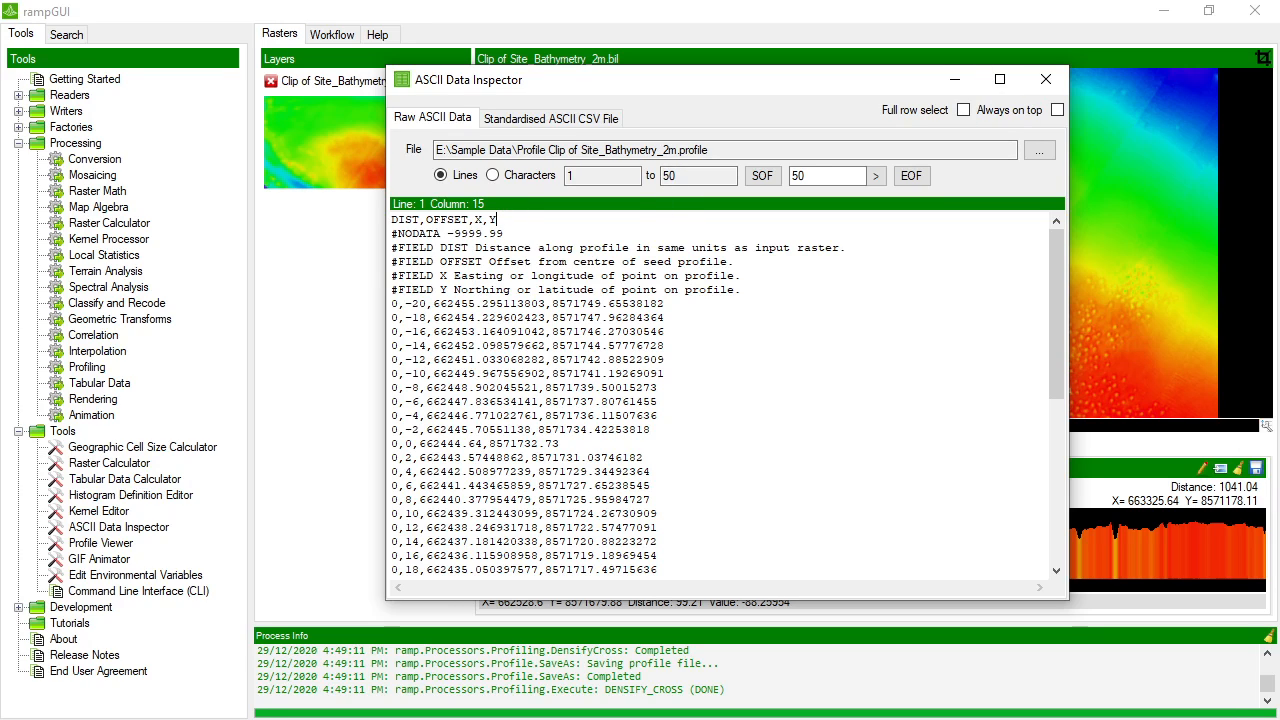
left_click(1046, 79)
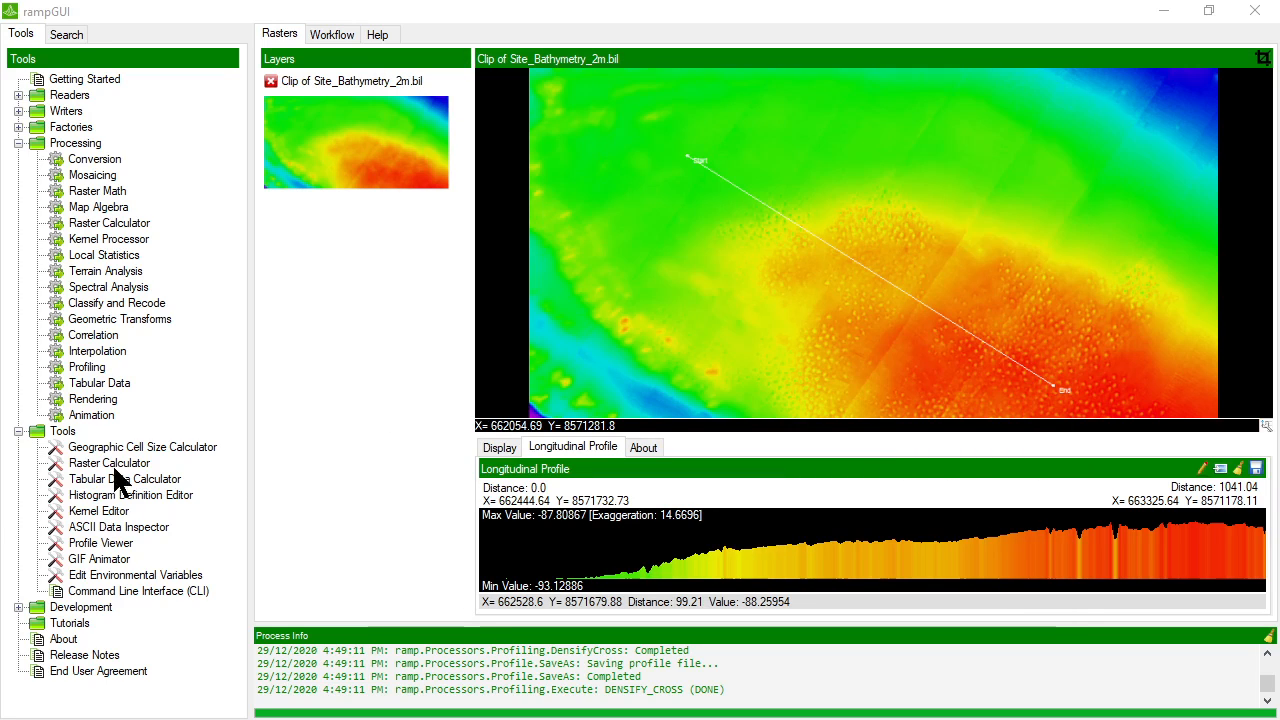
- Open the Profiling tools and compare the settings of the preferential and stacked raster assignment methods for appending to a profile
double_click(85, 366)
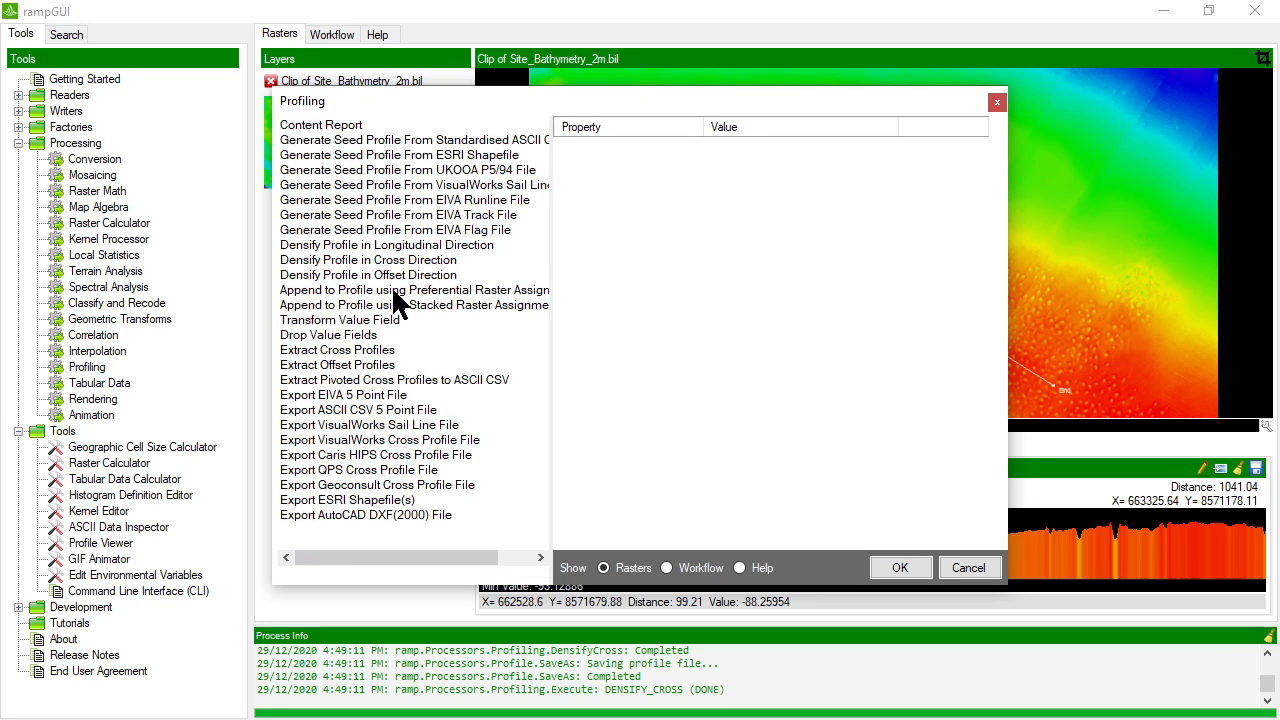
left_click(392, 289)
left_click_drag(551, 263, 618, 263)
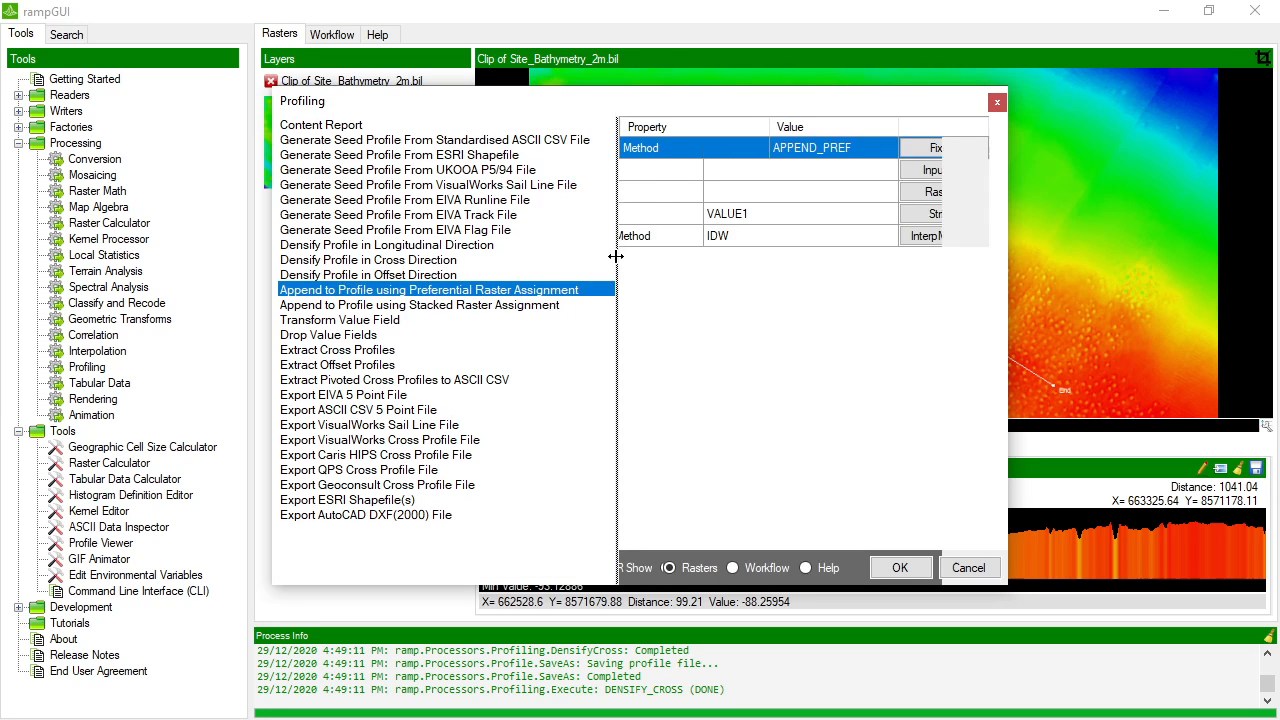
left_click(490, 305)
left_click(484, 291)
left_click(480, 303)
left_click(478, 292)
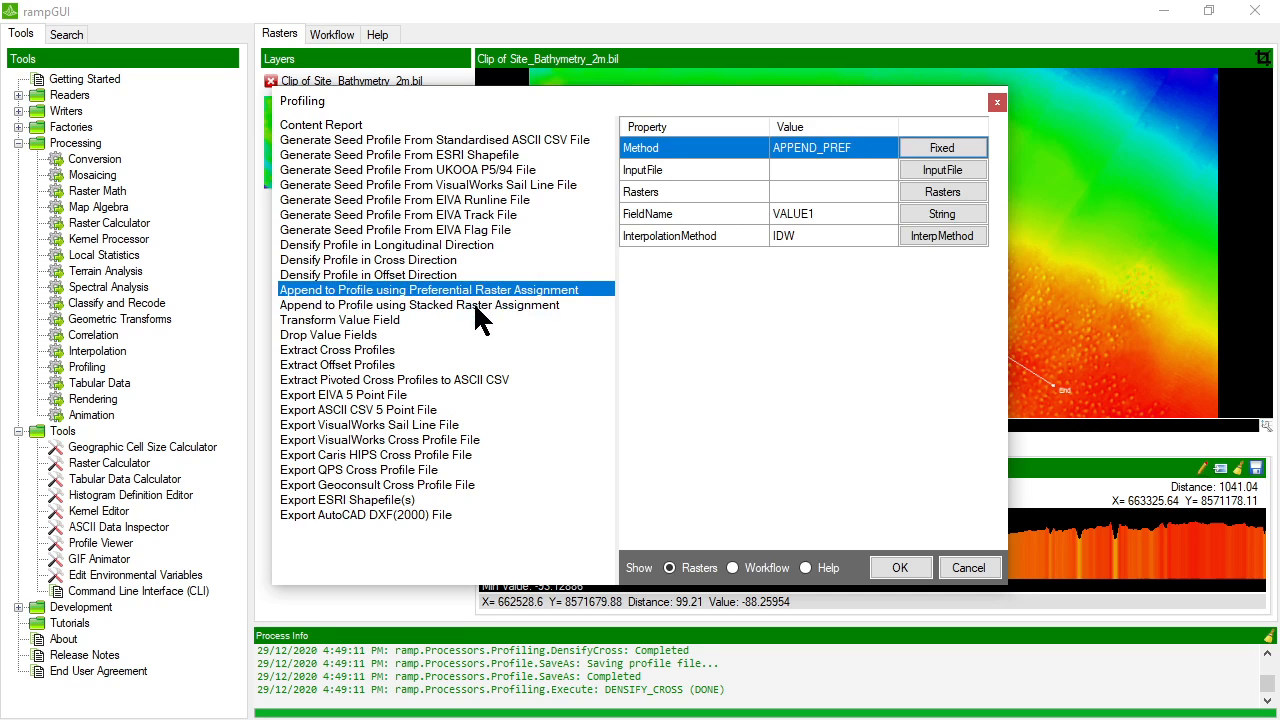
left_click(475, 304)
left_click(477, 291)
left_click(479, 305)
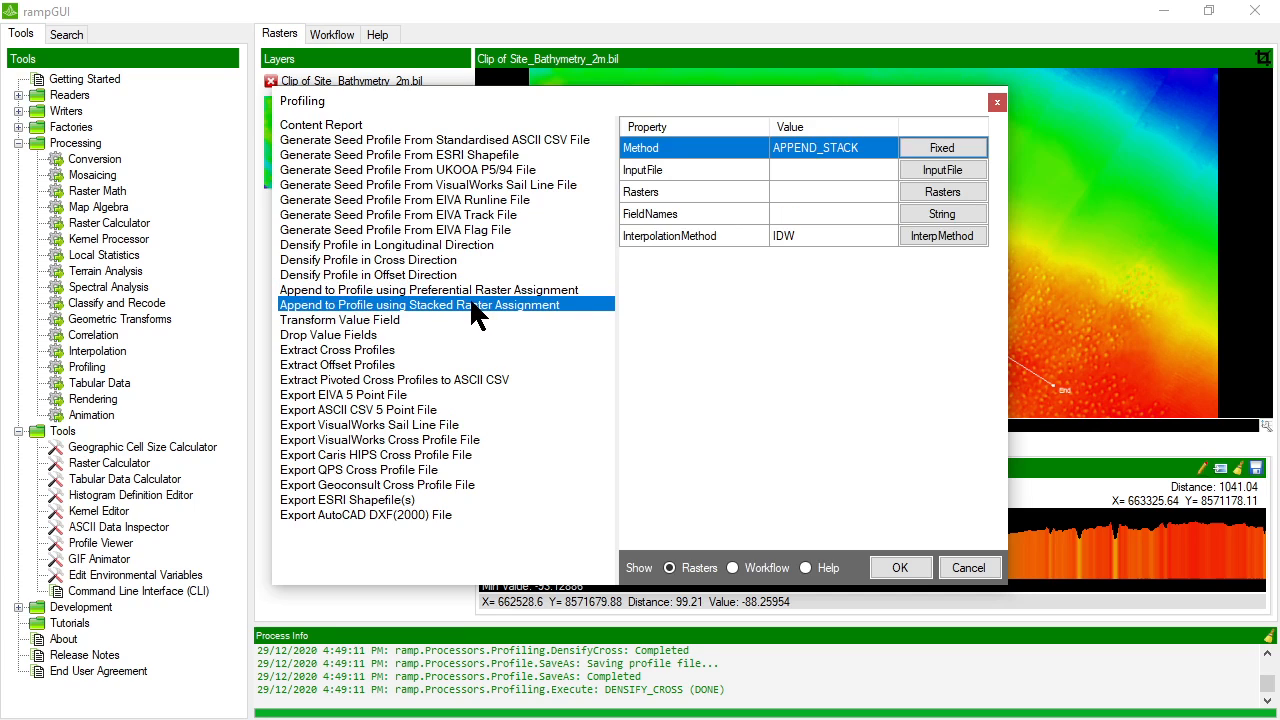
left_click(471, 292)
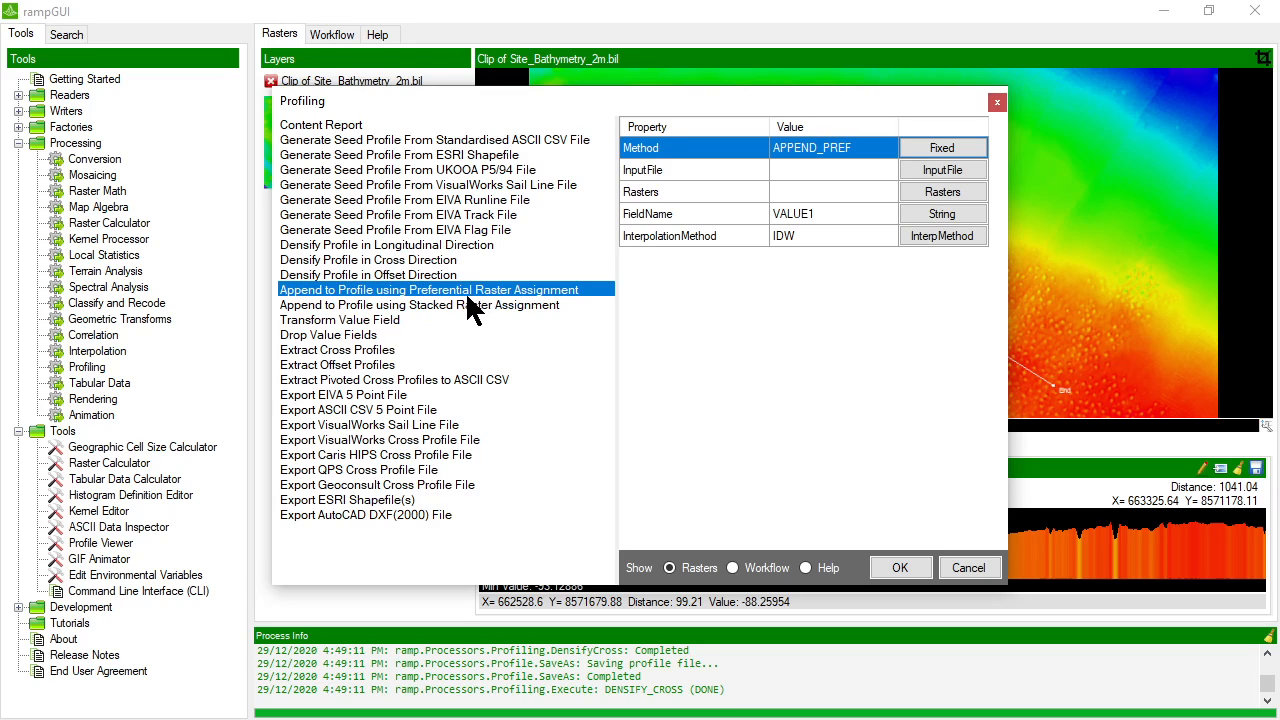
left_click(456, 306)
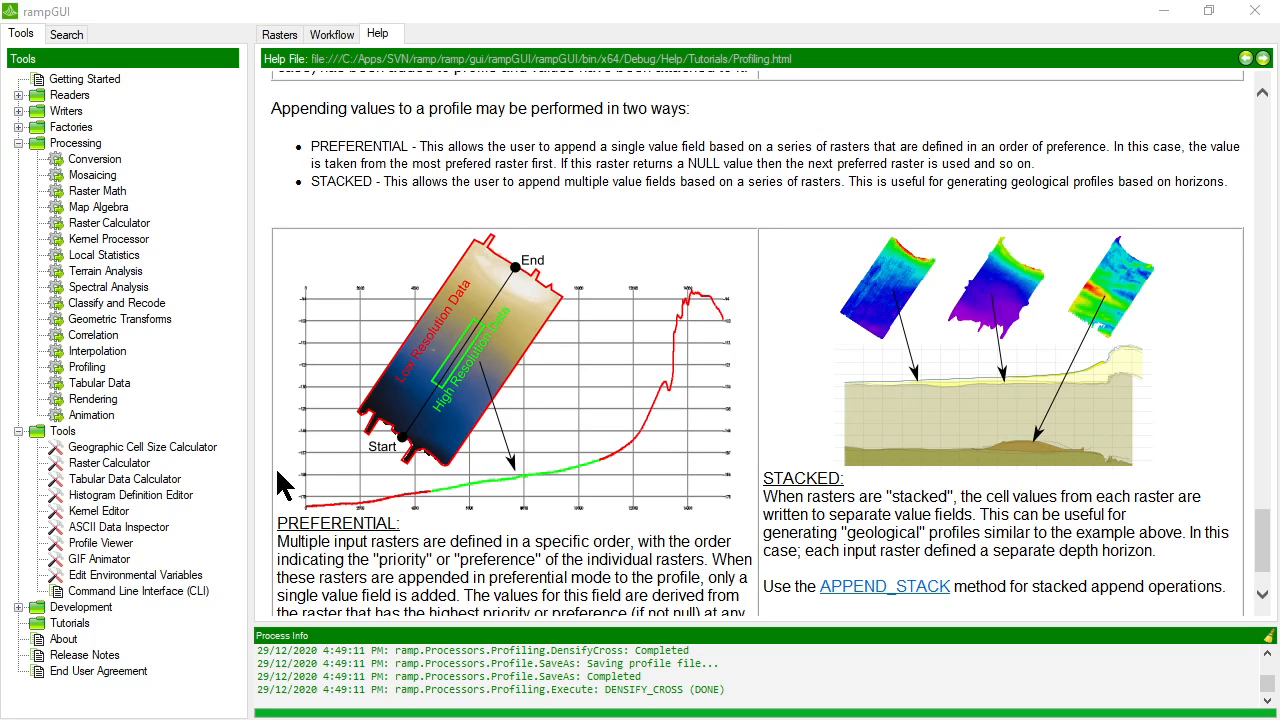
- Choose Append to Profile using Preferential Raster Assignment and set Profile Clip of Site_Bathymetry_2m.profile as its input file
double_click(95, 368)
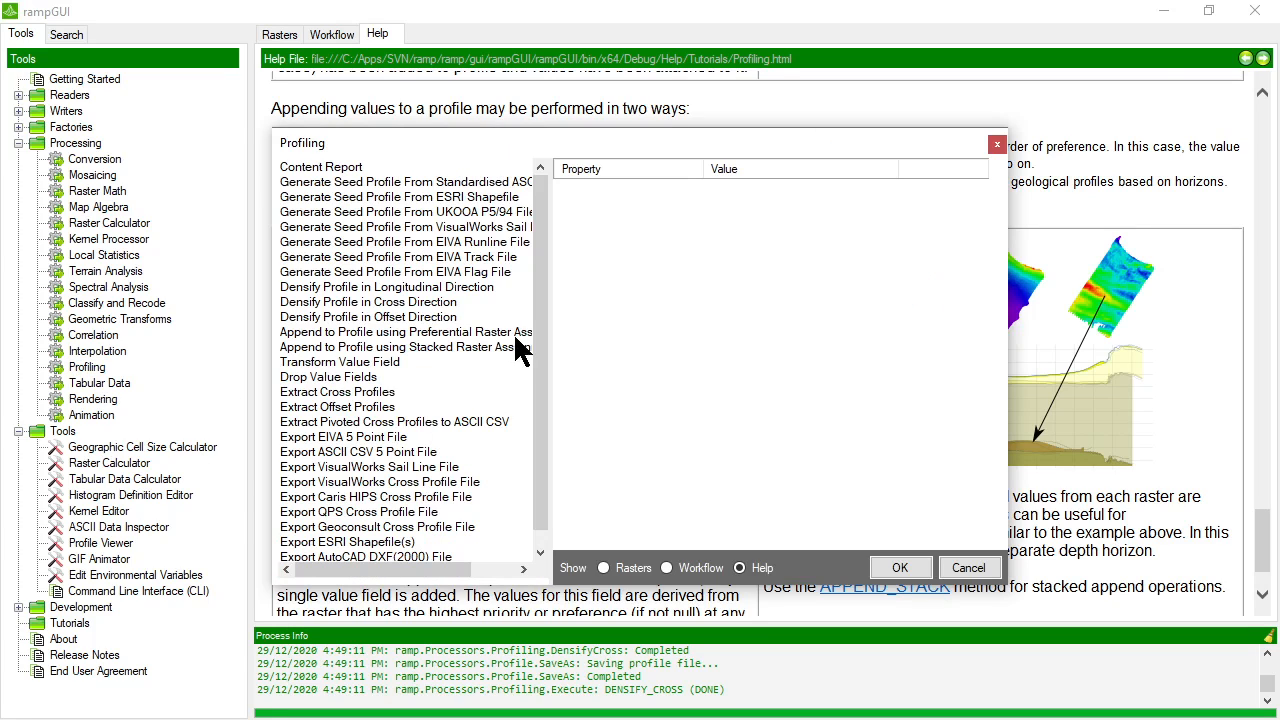
left_click(346, 332)
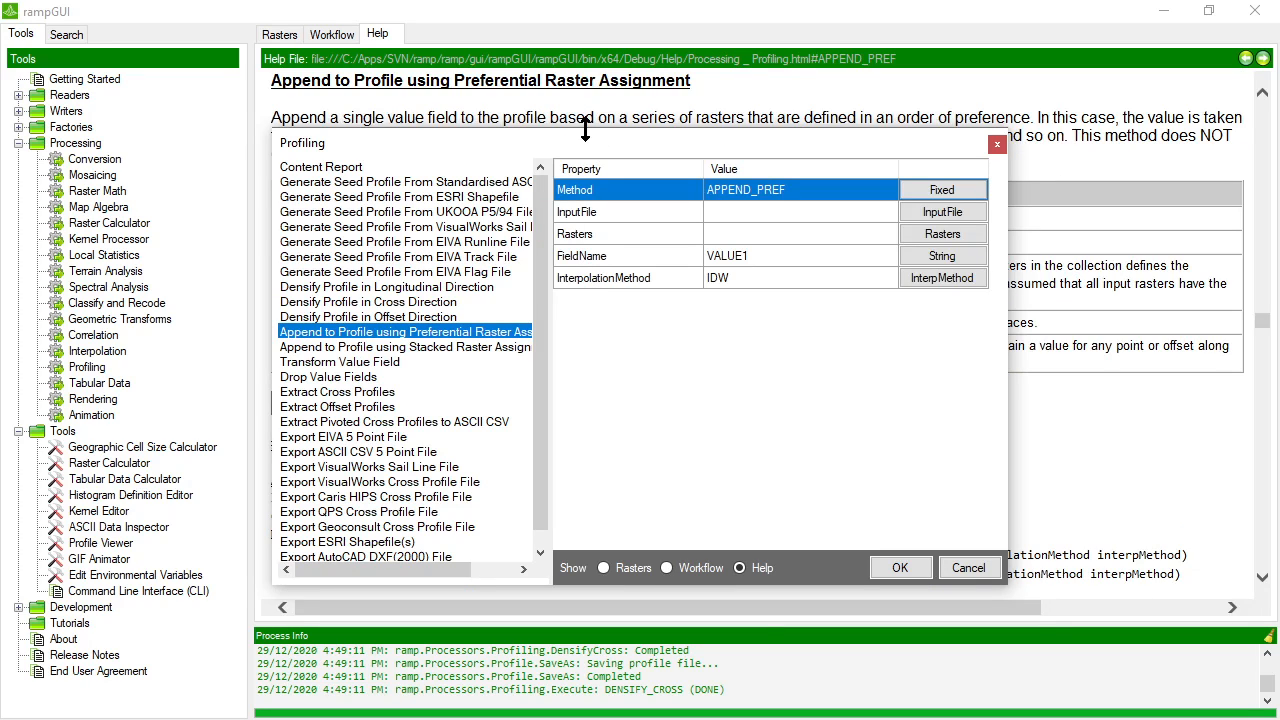
left_click_drag(585, 133, 614, 87)
left_click(748, 165)
left_click(942, 165)
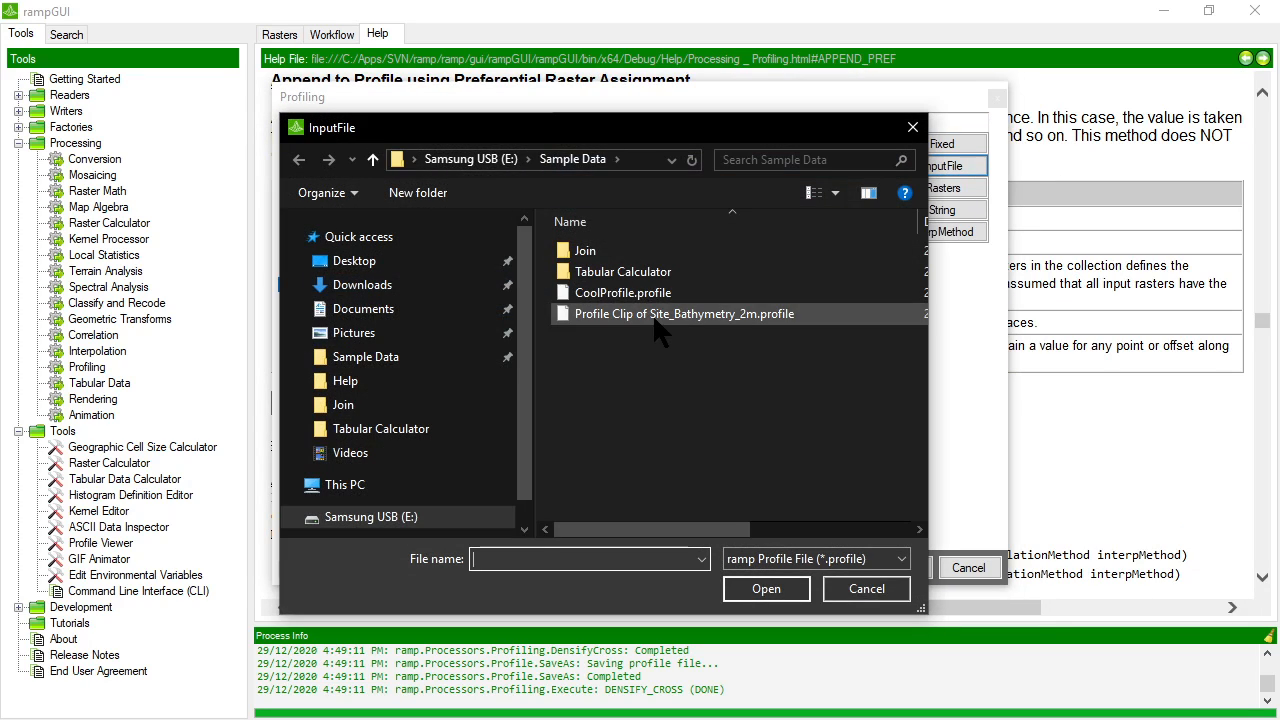
left_click(656, 316)
double_click(655, 318)
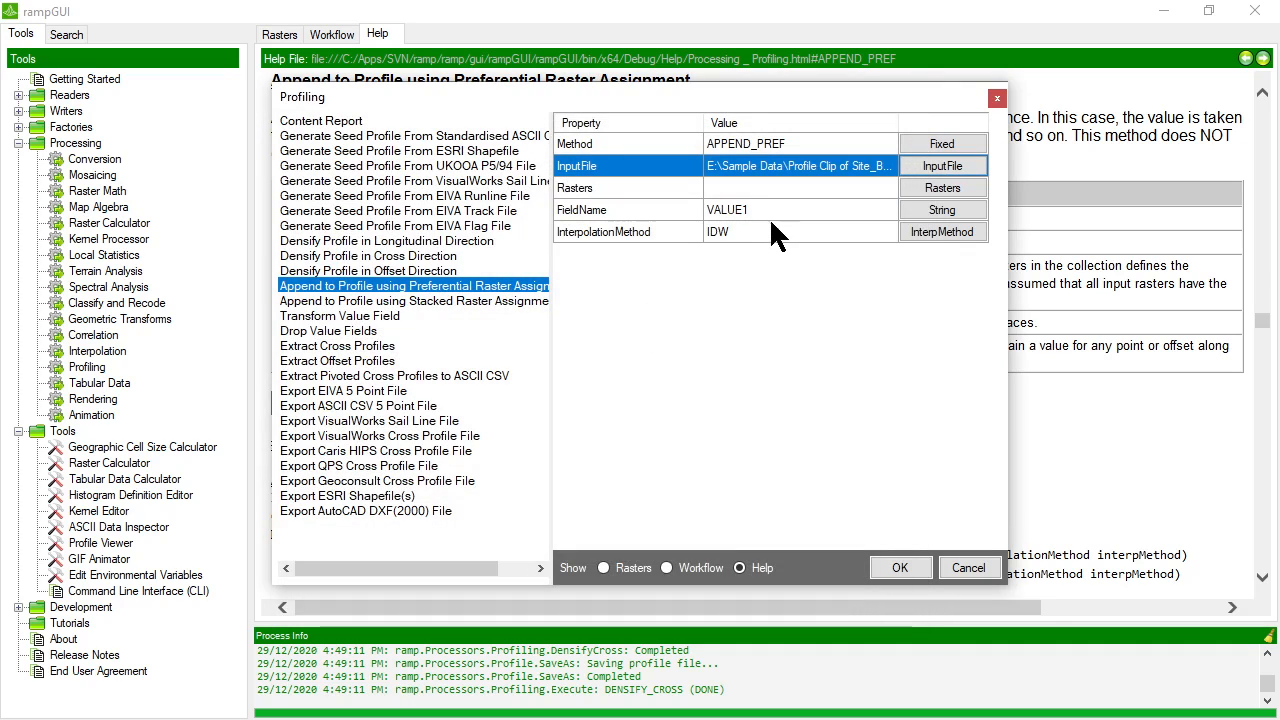
- Assign the Clip of Site_Bathymetry_2m.bil raster to the append operation's raster collection
left_click(768, 185)
left_click(924, 190)
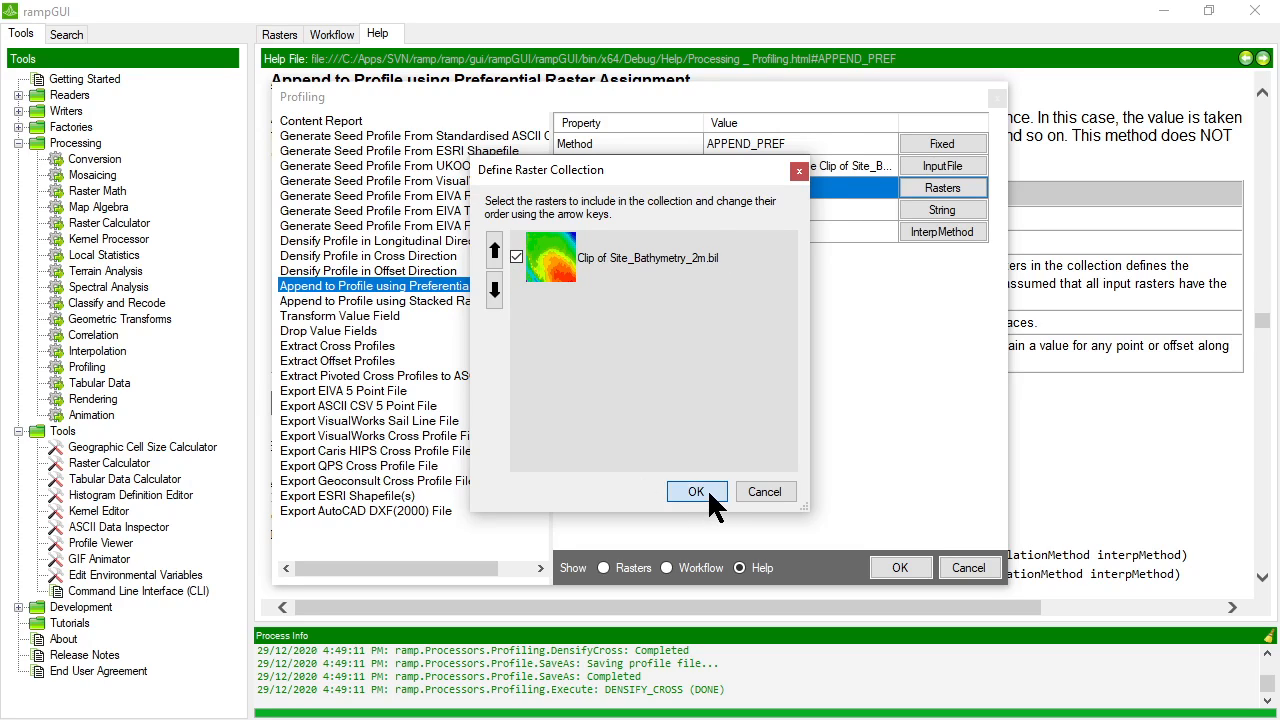
left_click(696, 491)
- Set the appended value's FieldName to SEABED
left_click(791, 208)
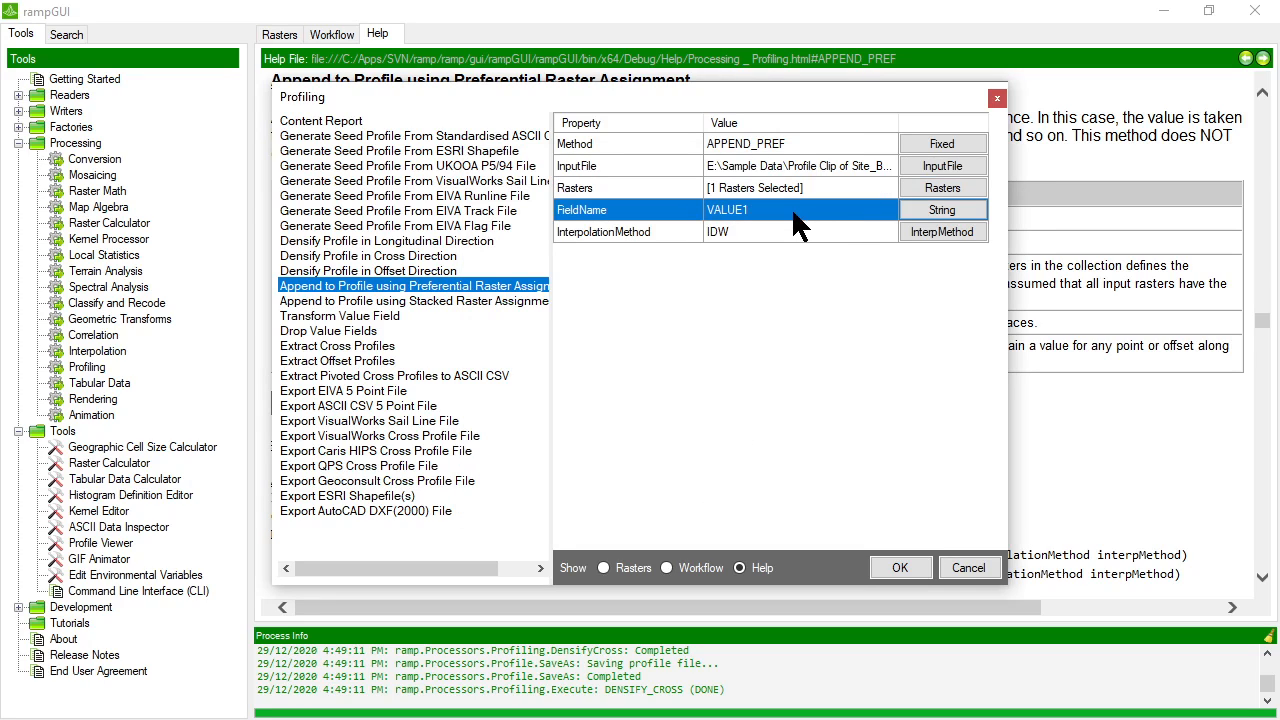
left_click(935, 209)
type("SE")
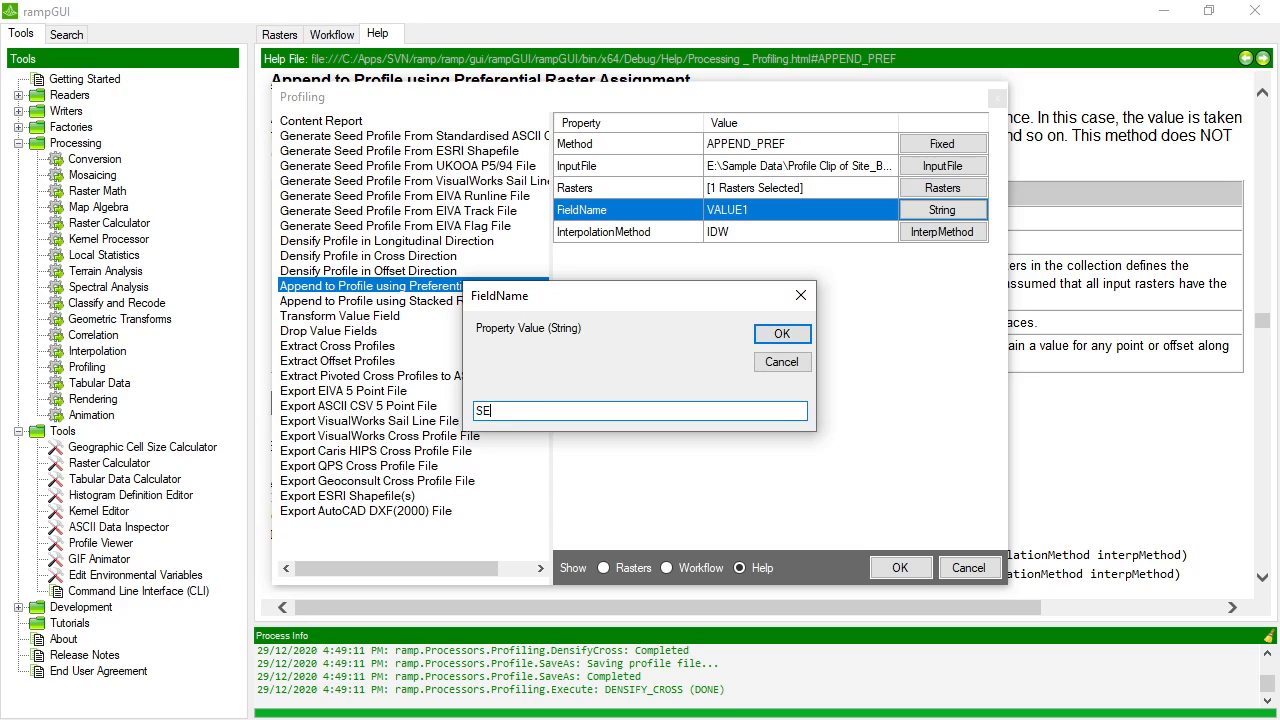
type("ABED")
key("Return")
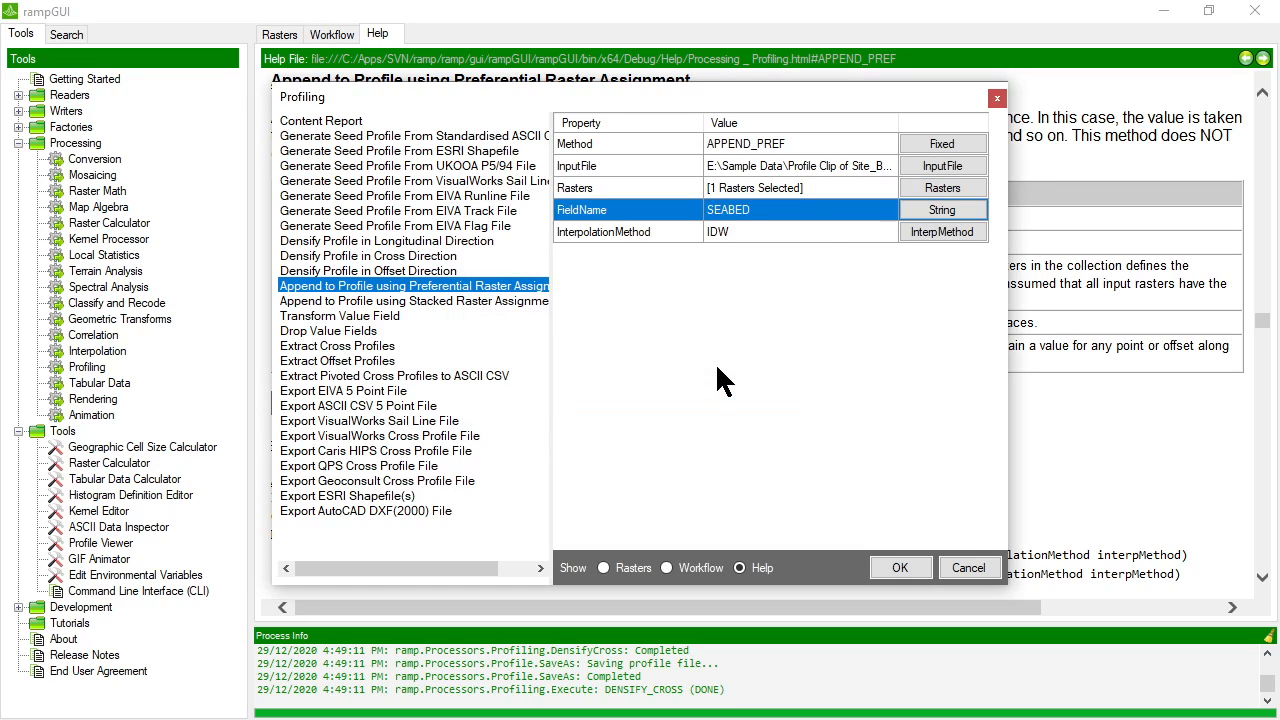
- Set the append operation's interpolation method to BILINEAR and run it
left_click(806, 231)
left_click(938, 235)
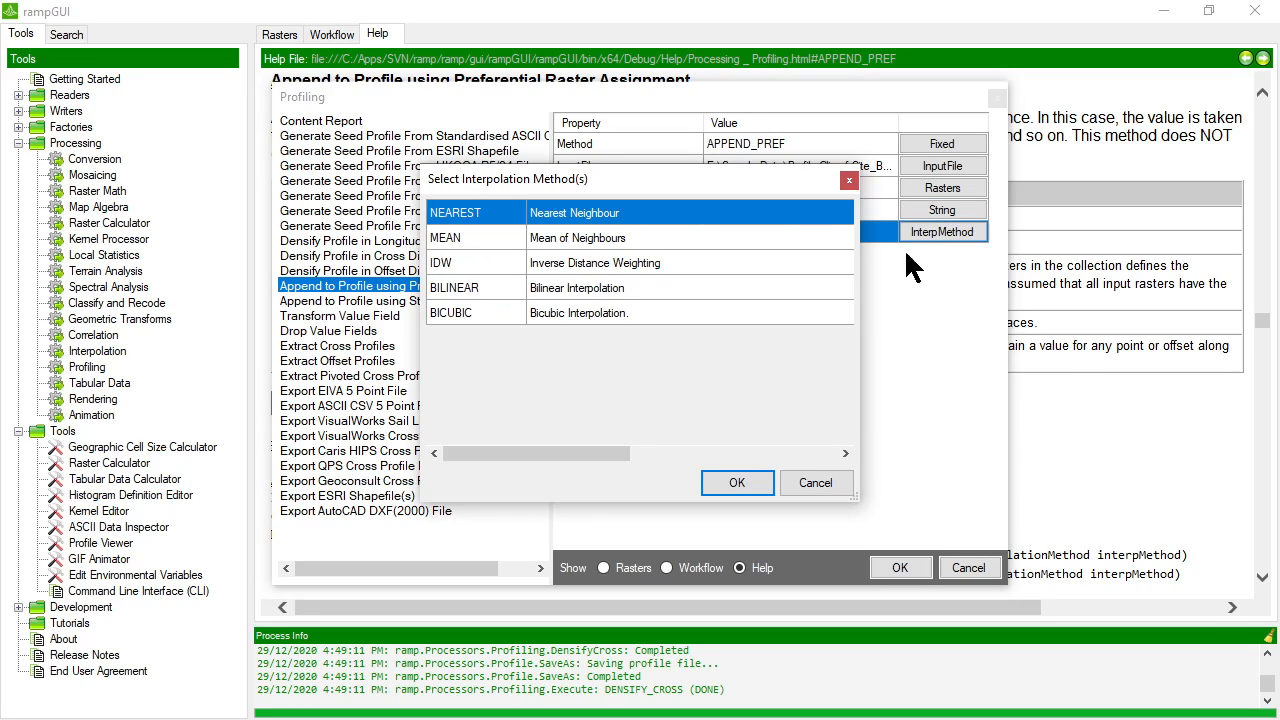
left_click(588, 290)
left_click(737, 485)
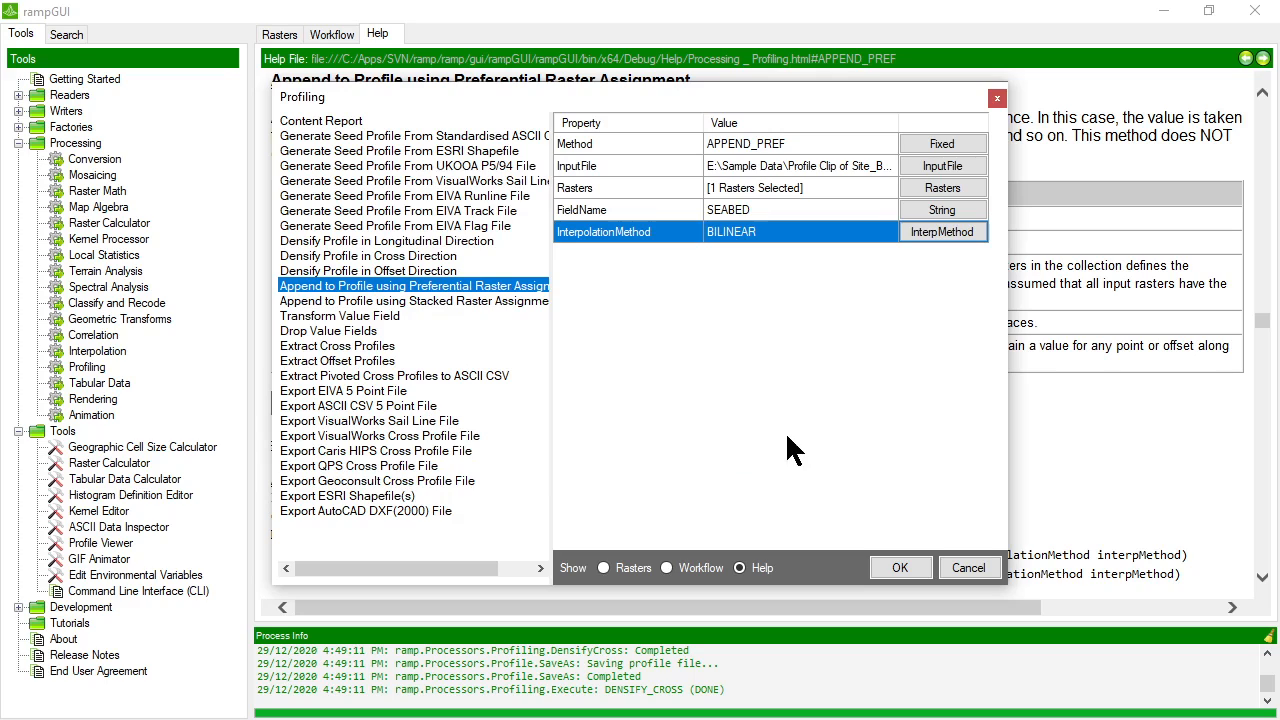
left_click(900, 568)
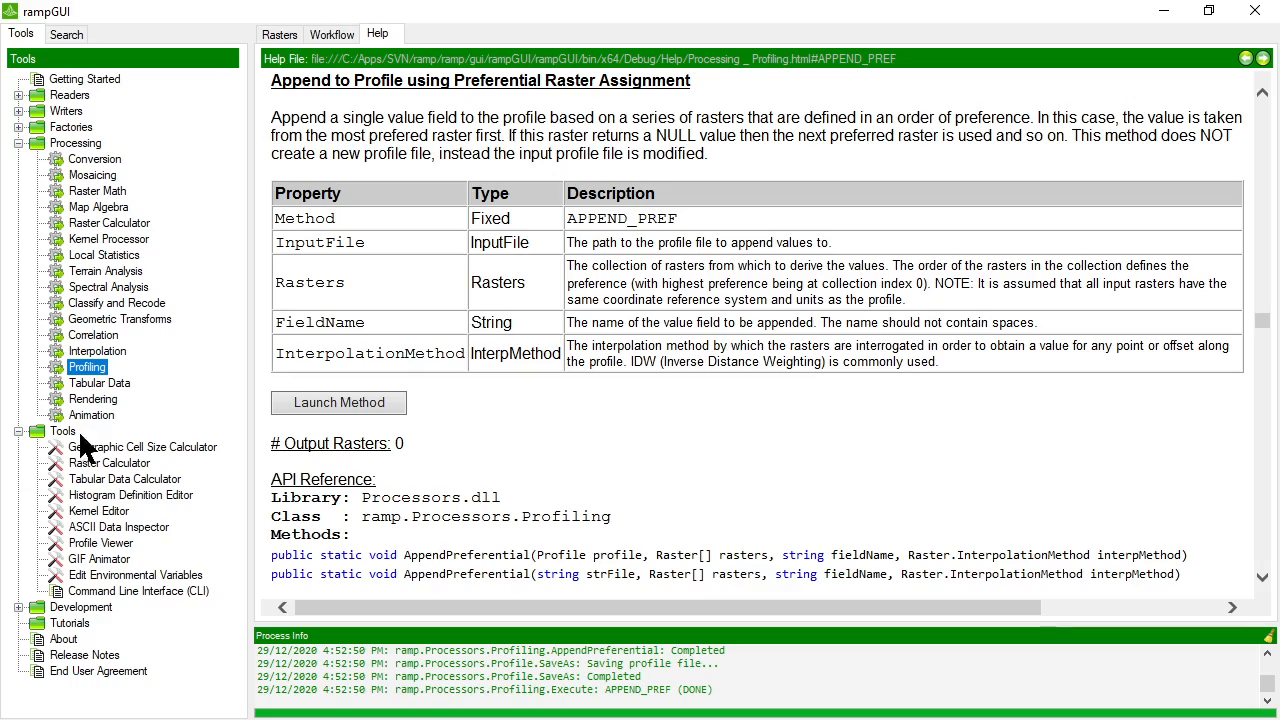
- Open Profile Clip of Site_Bathymetry_2m.profile in the ASCII Data Inspector, filtering the file list to *.profile
double_click(100, 478)
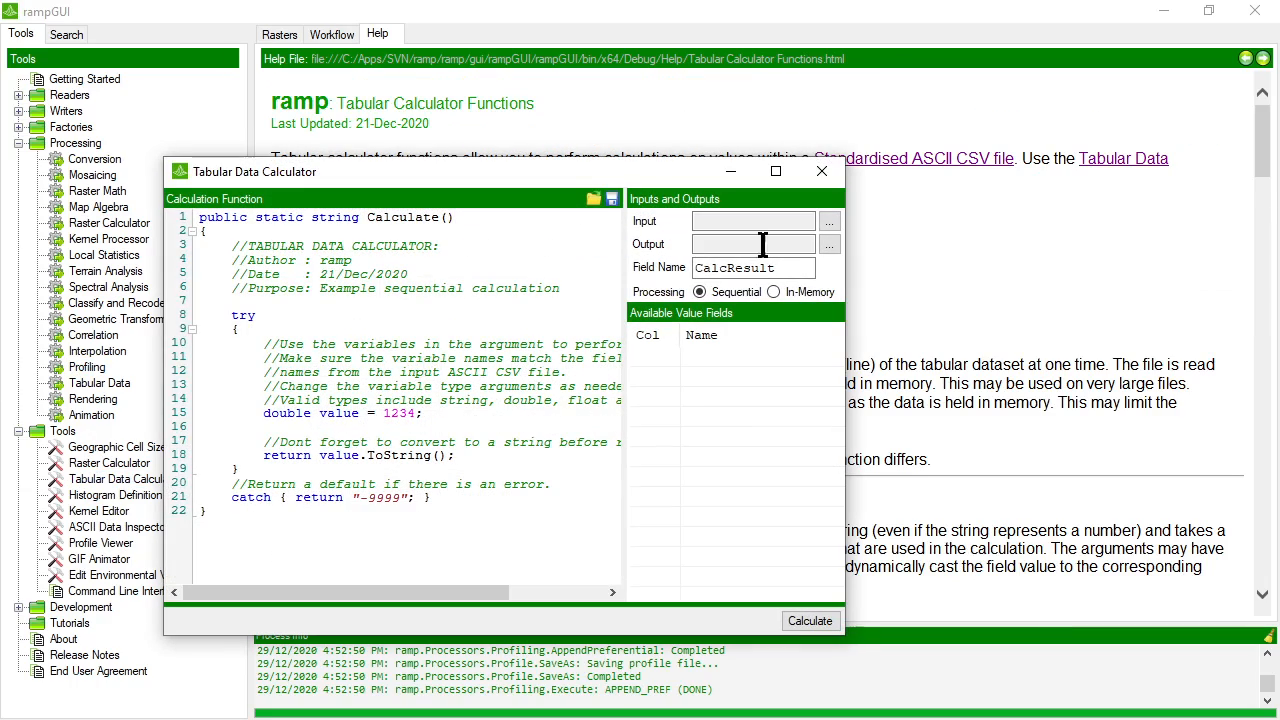
left_click(821, 171)
double_click(110, 528)
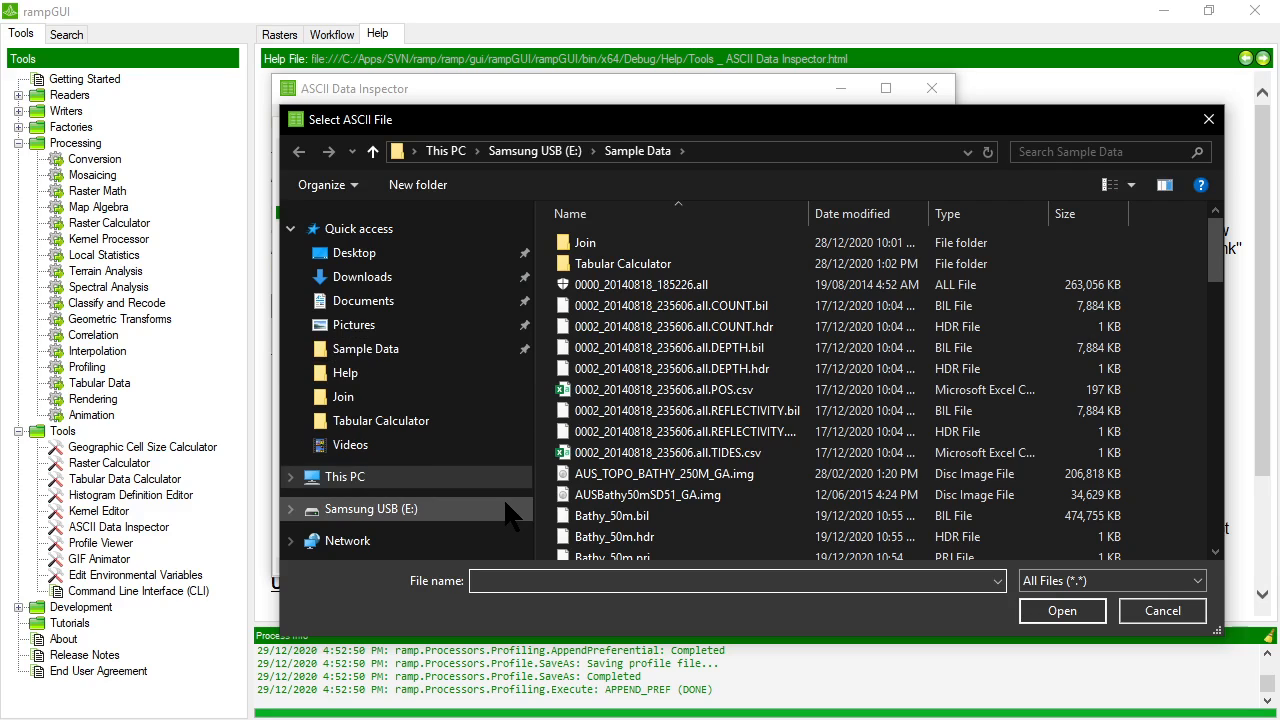
type("*.profile")
key("ctrl+a")
key("Return")
double_click(590, 327)
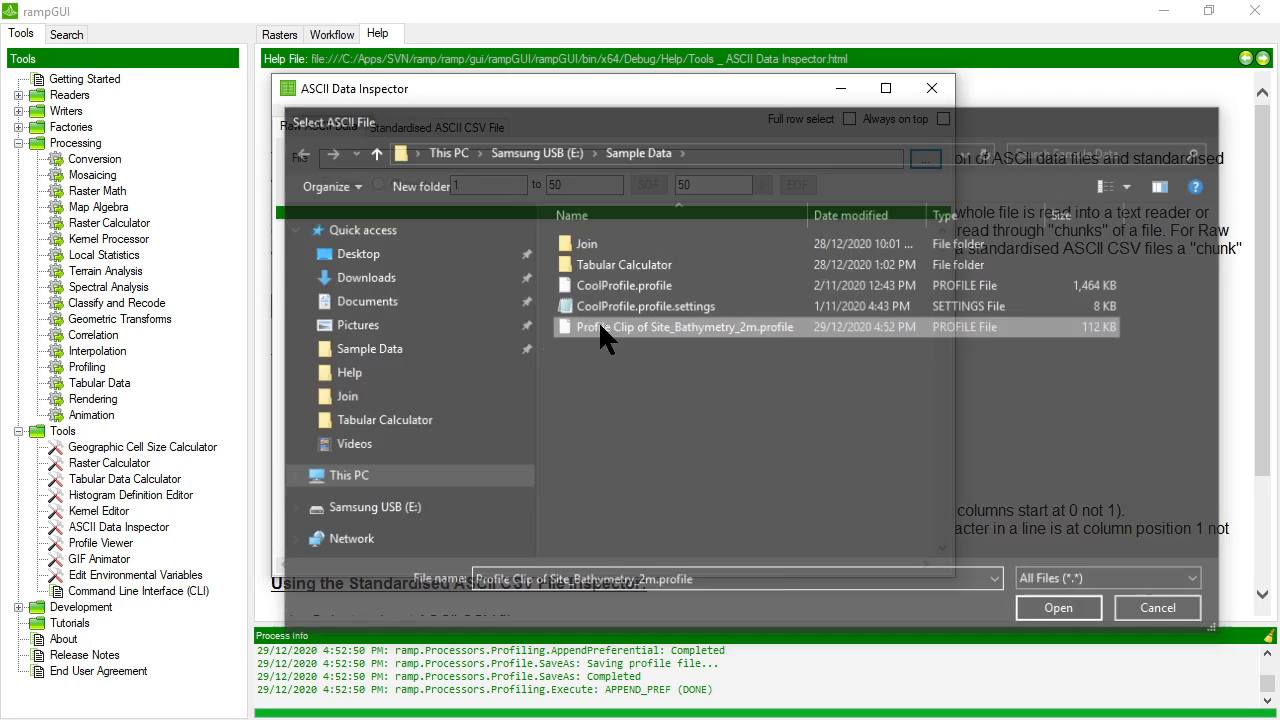
left_click(652, 330)
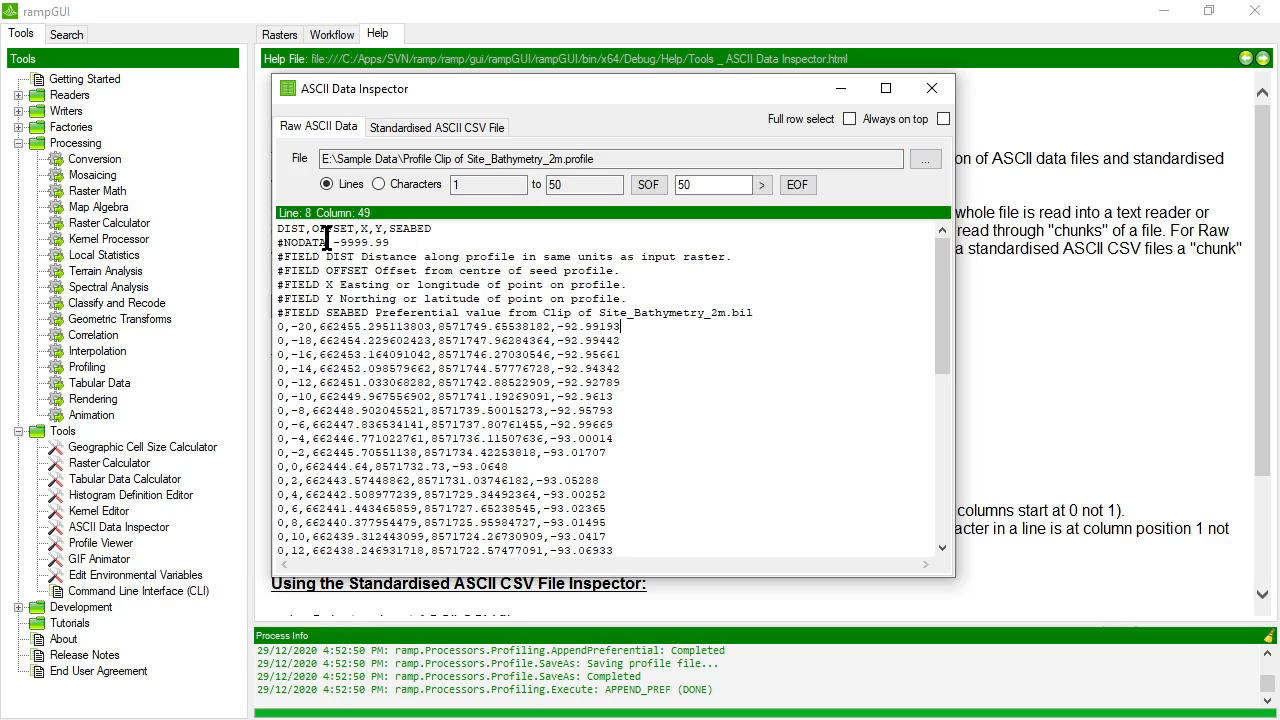
- Examine the SEABED column heading, its field description and its first value in the raw profile data, and close the inspector
left_click_drag(438, 229, 387, 229)
left_click(447, 230)
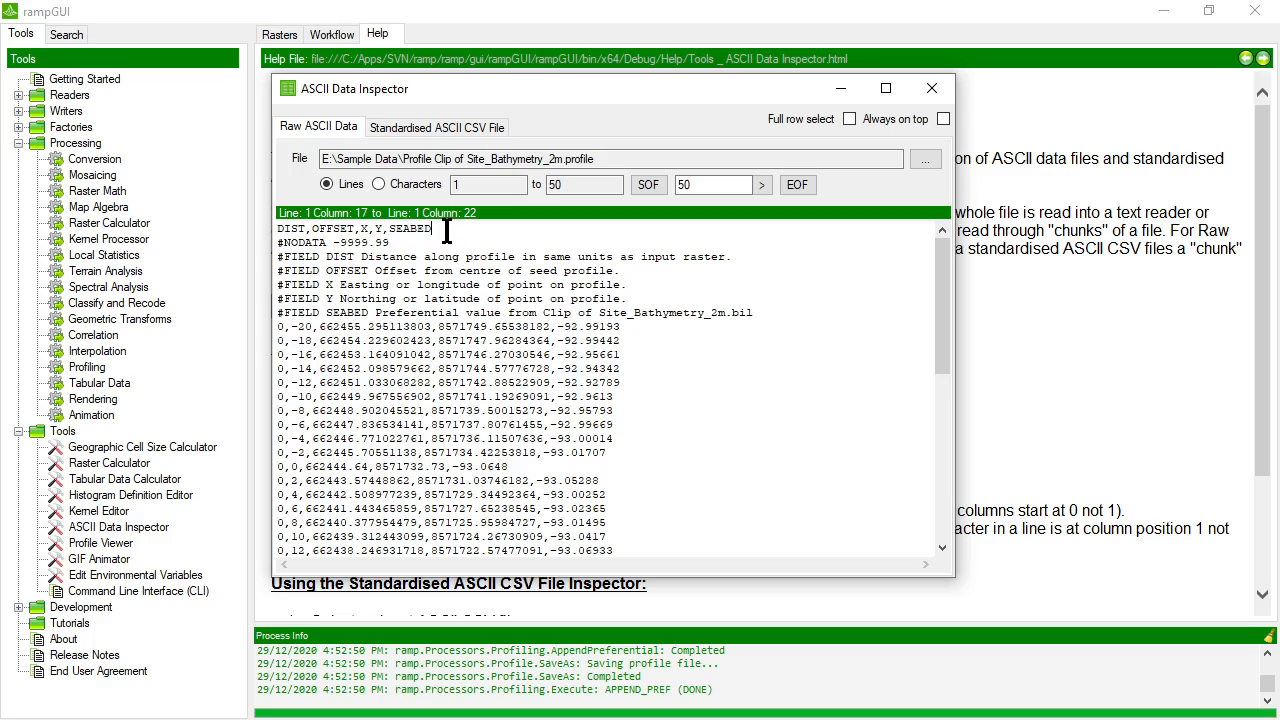
left_click_drag(767, 323, 255, 308)
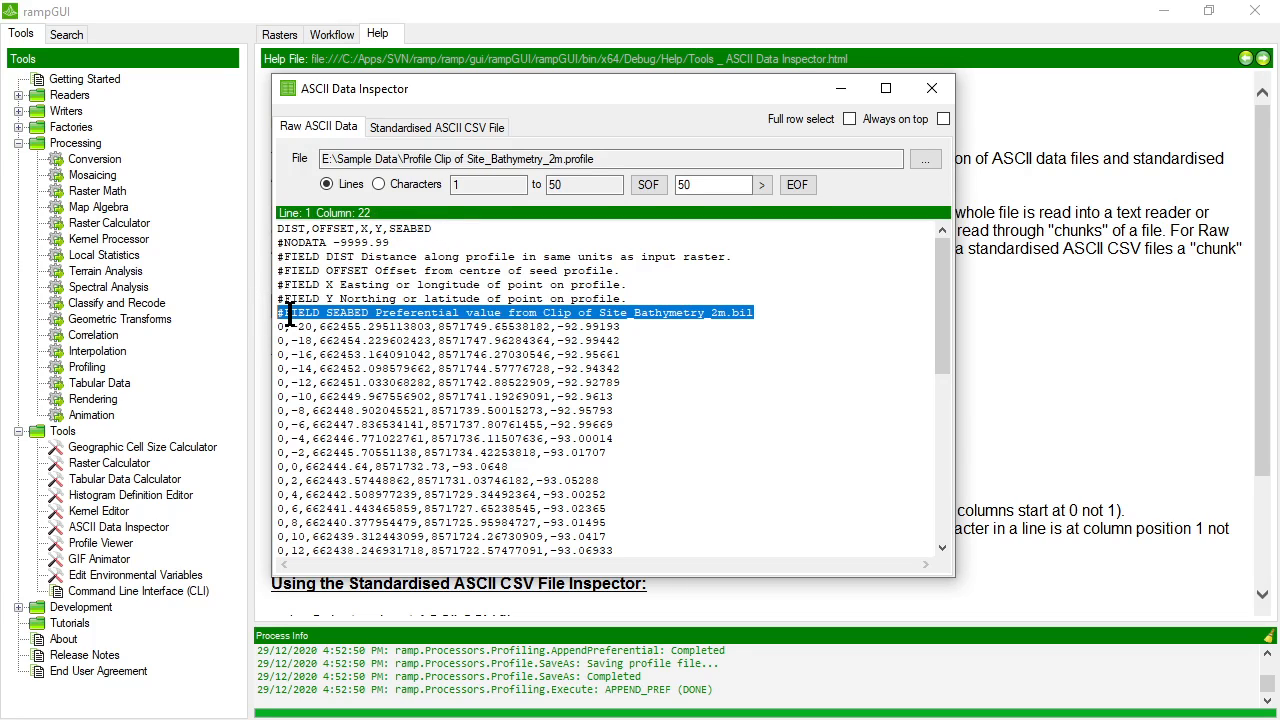
left_click_drag(557, 328, 628, 331)
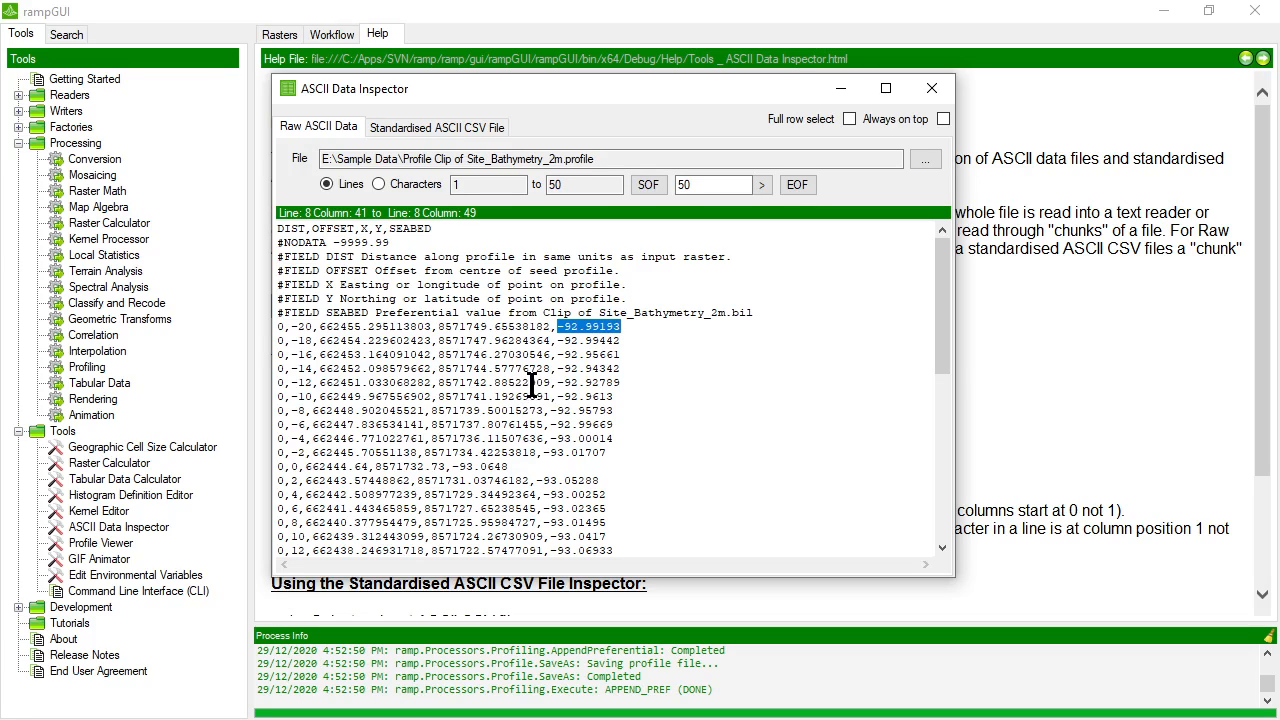
left_click(931, 88)
- Launch the Profile Viewer and load Profile Clip of Site_Bathymetry_2m.profile from the Sample Data folder
left_click(86, 546)
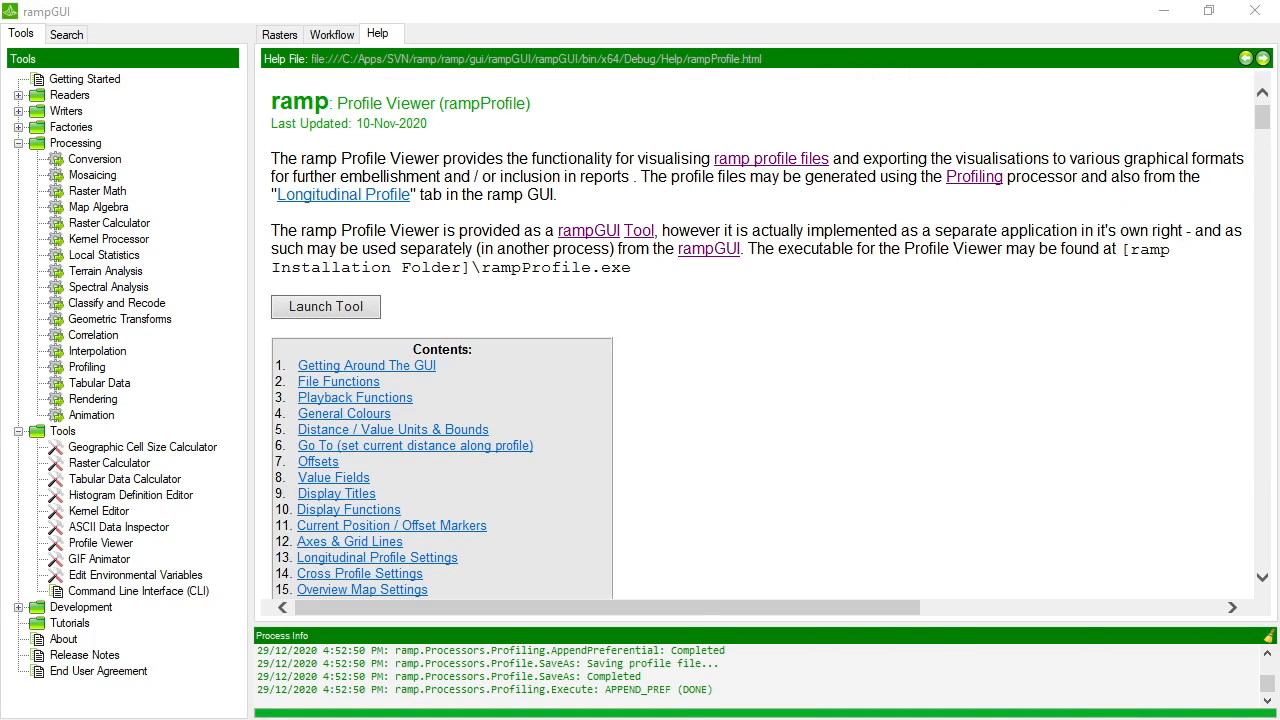
left_click(326, 306)
double_click(736, 105)
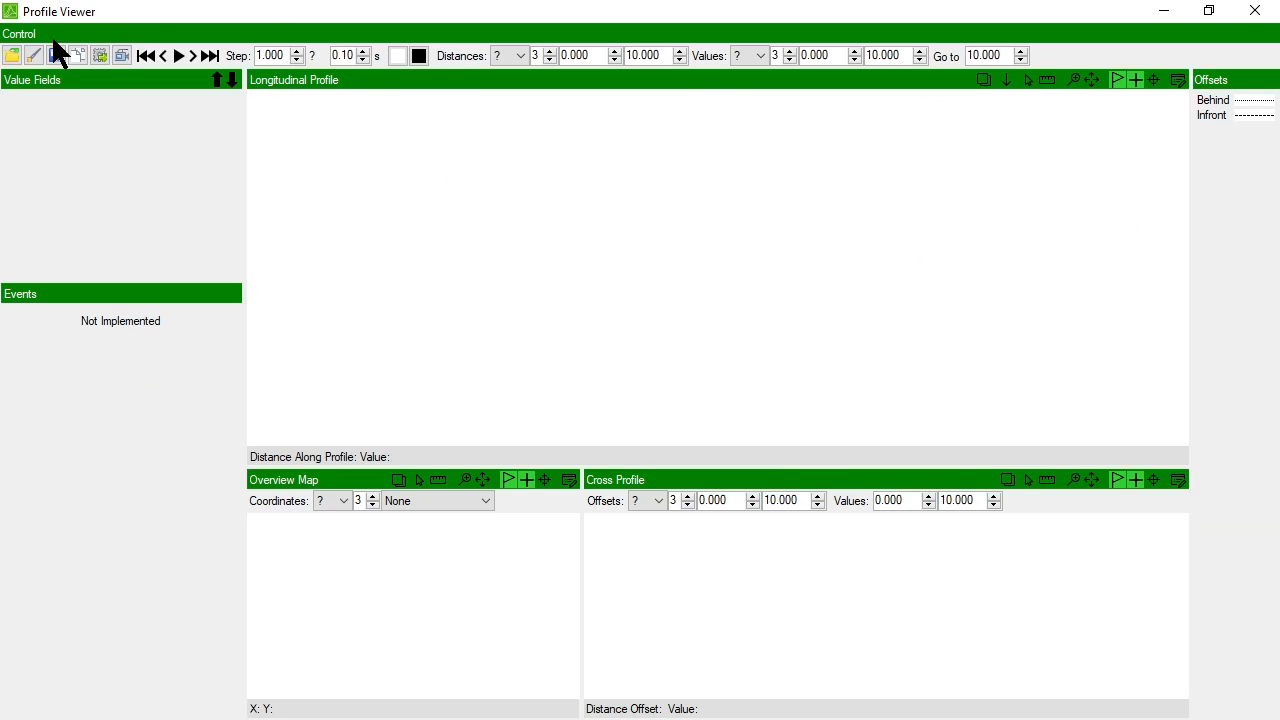
left_click(12, 56)
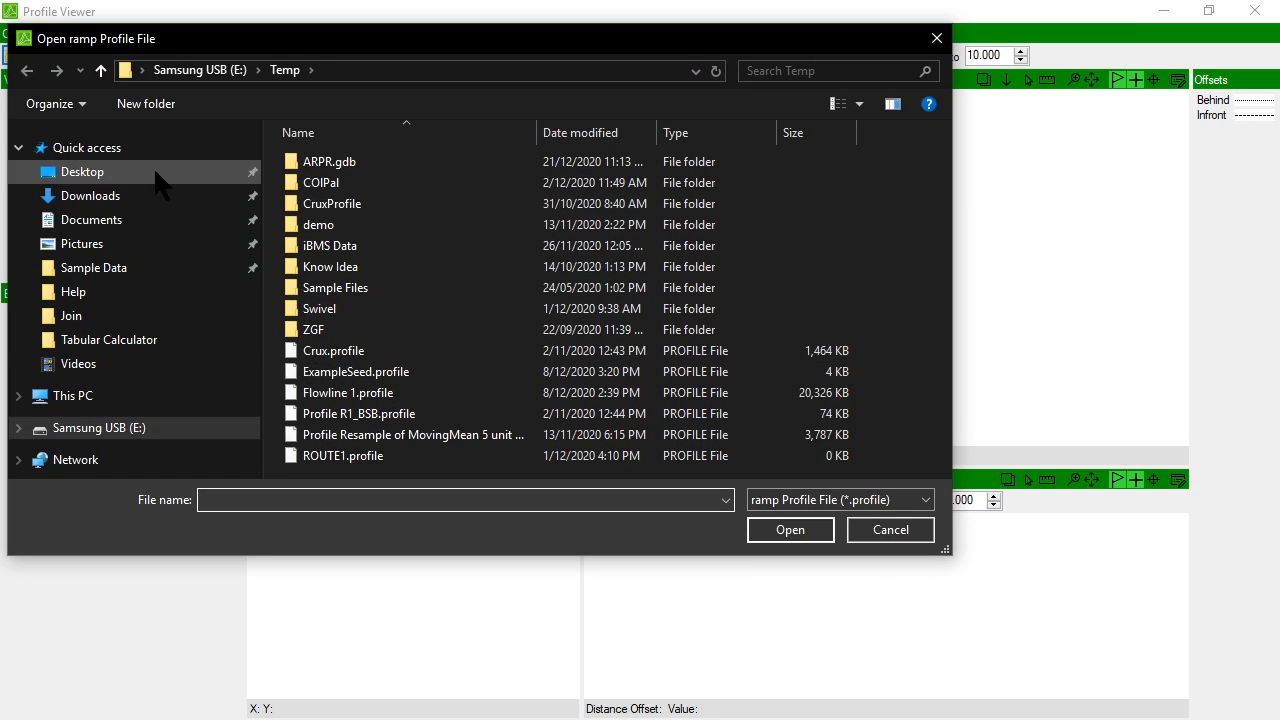
left_click(85, 270)
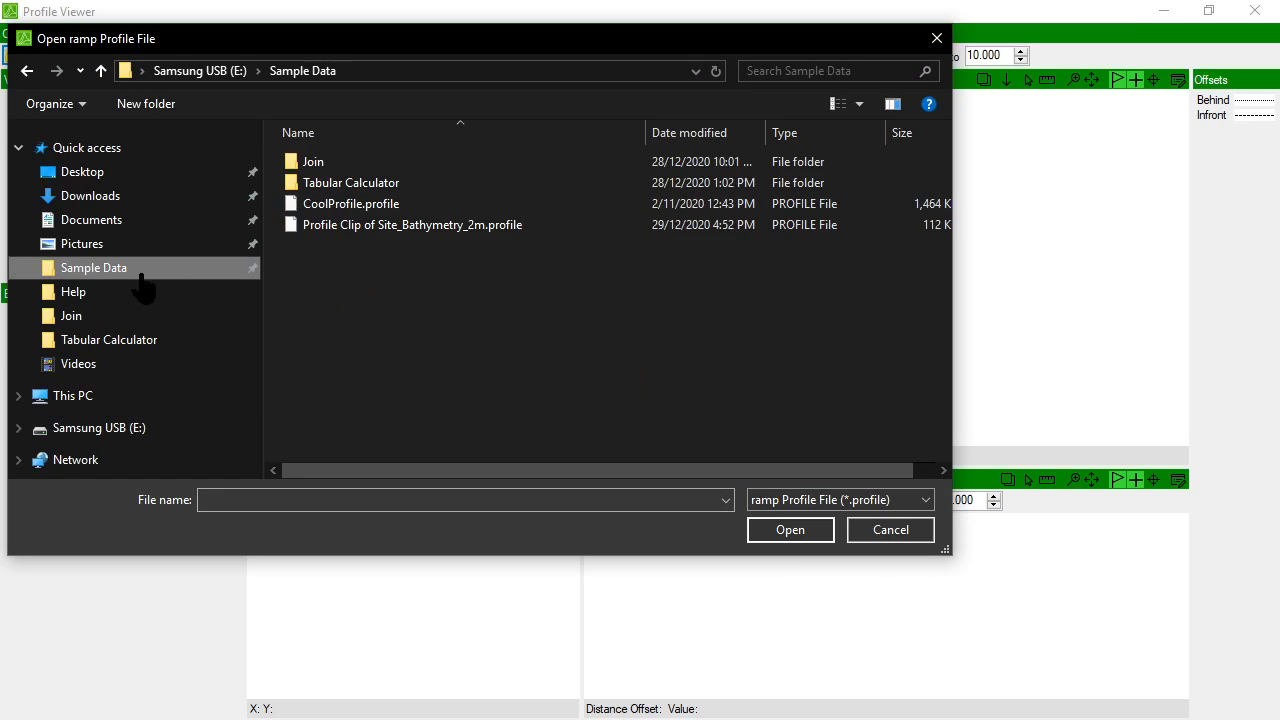
double_click(434, 236)
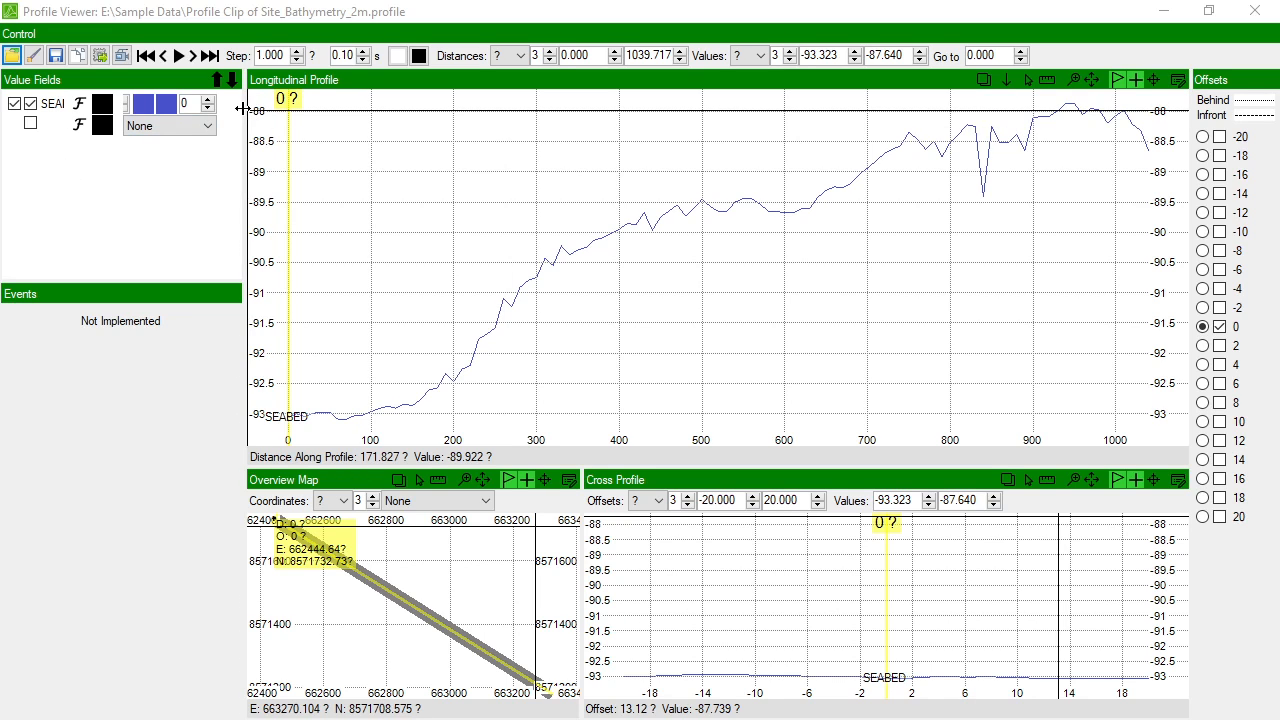
- Widen the value fields area and compare the longitudinal profiles at offsets -20, 0 and 20
left_click_drag(245, 120, 280, 120)
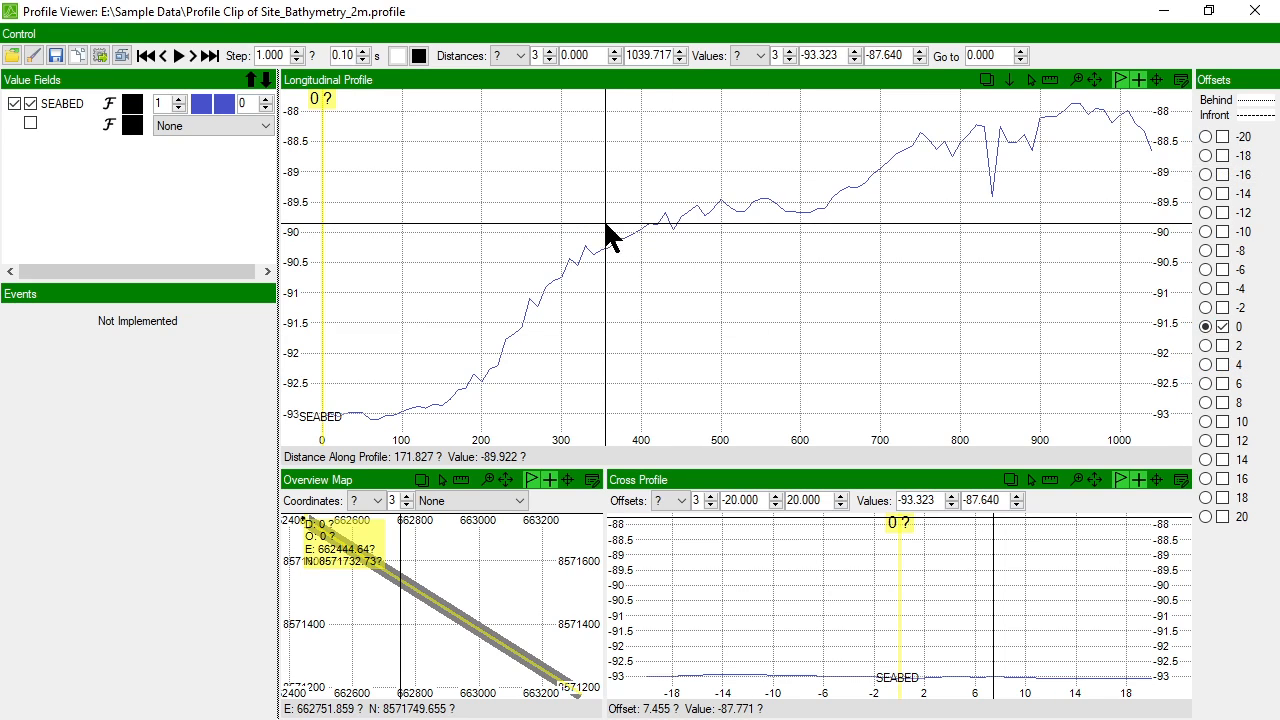
left_click(1206, 136)
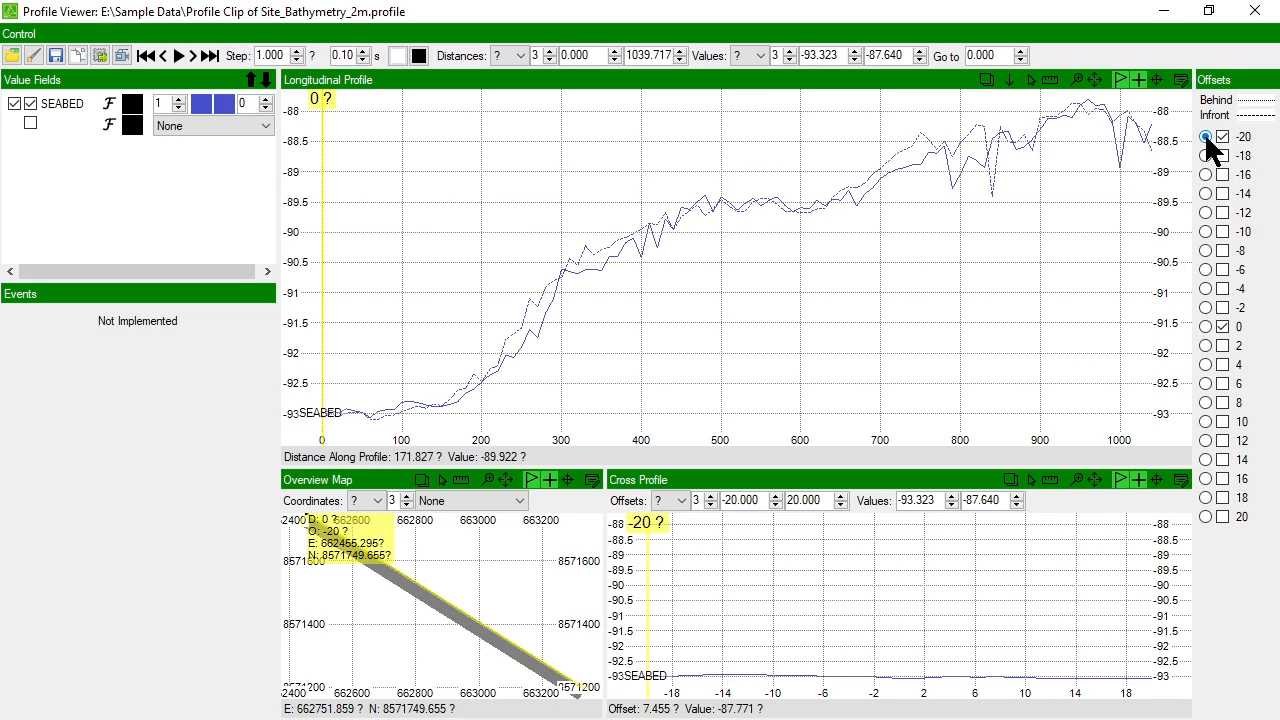
left_click(1222, 327)
left_click(1206, 325)
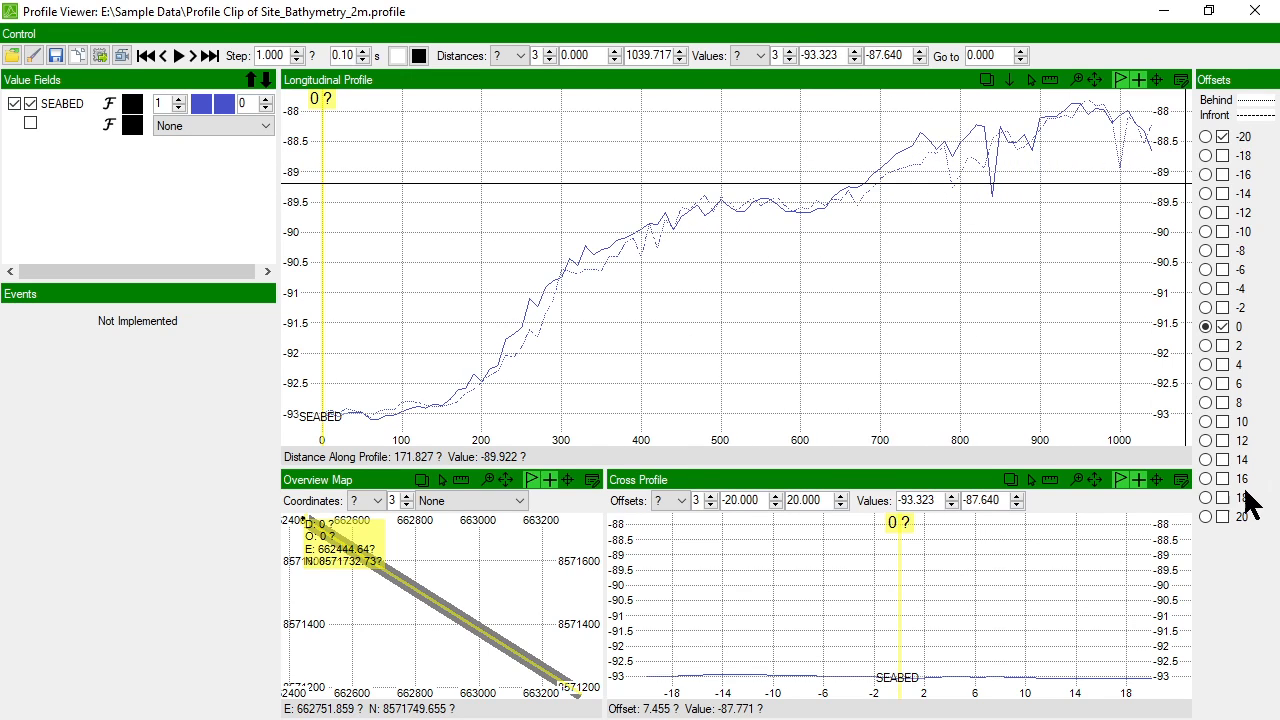
left_click(1222, 517)
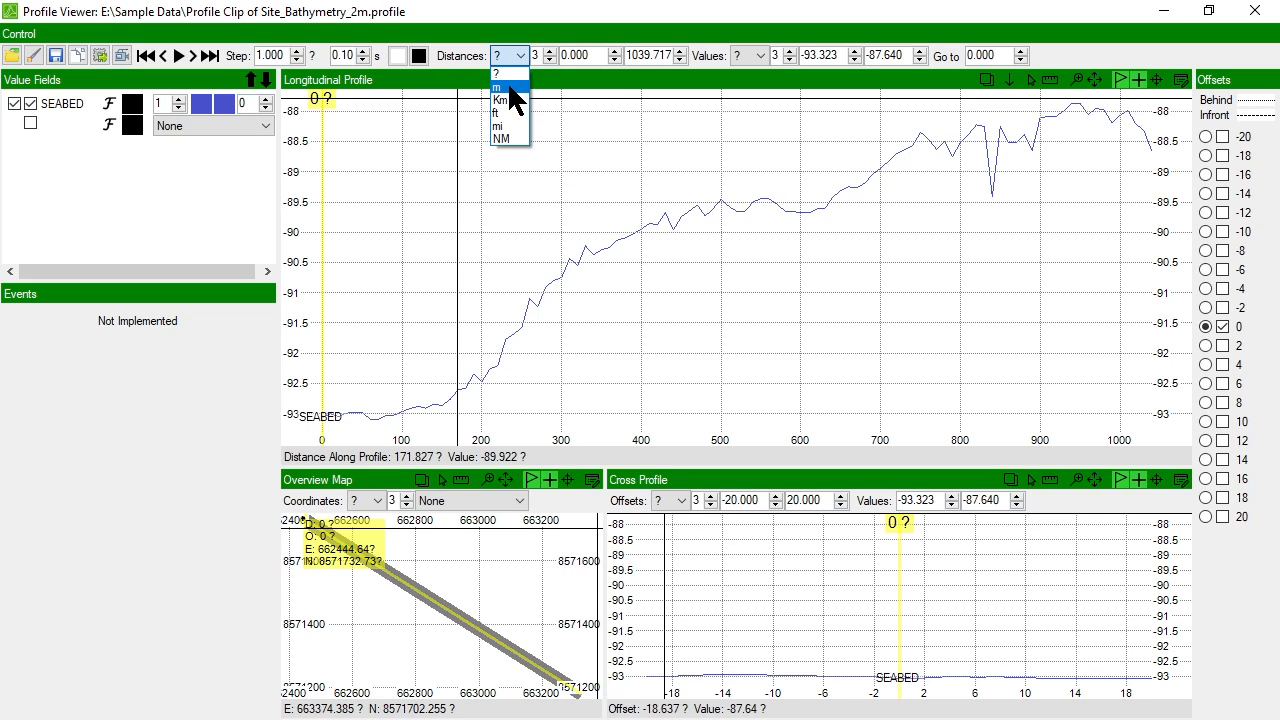
- Set the units of the profile distances, cross profile offsets and overview map coordinates to metres
left_click(505, 87)
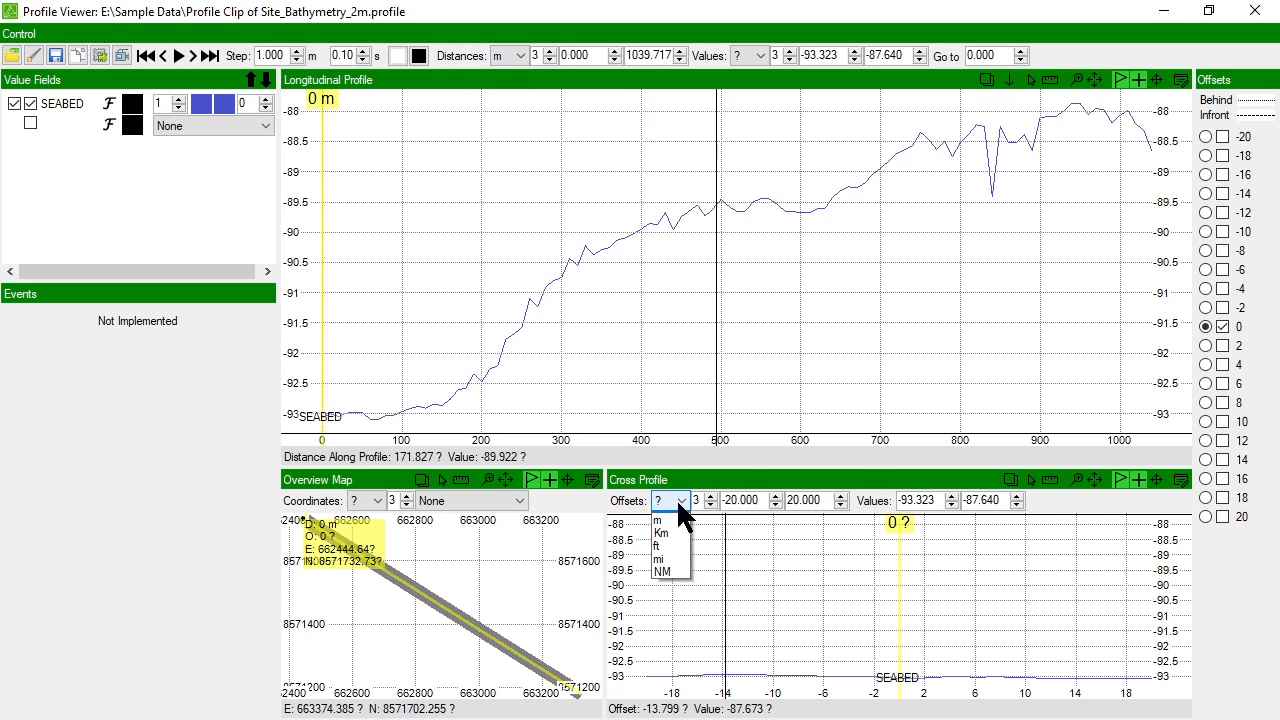
left_click(671, 532)
left_click(374, 498)
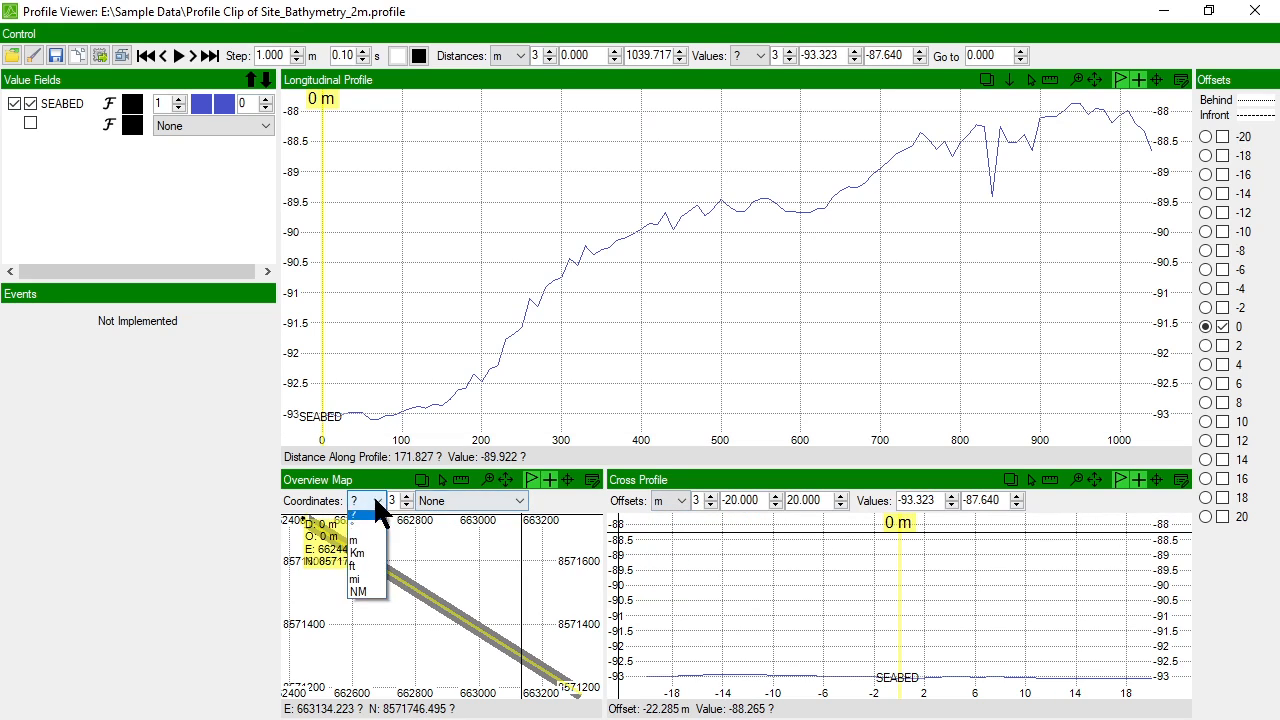
left_click(380, 546)
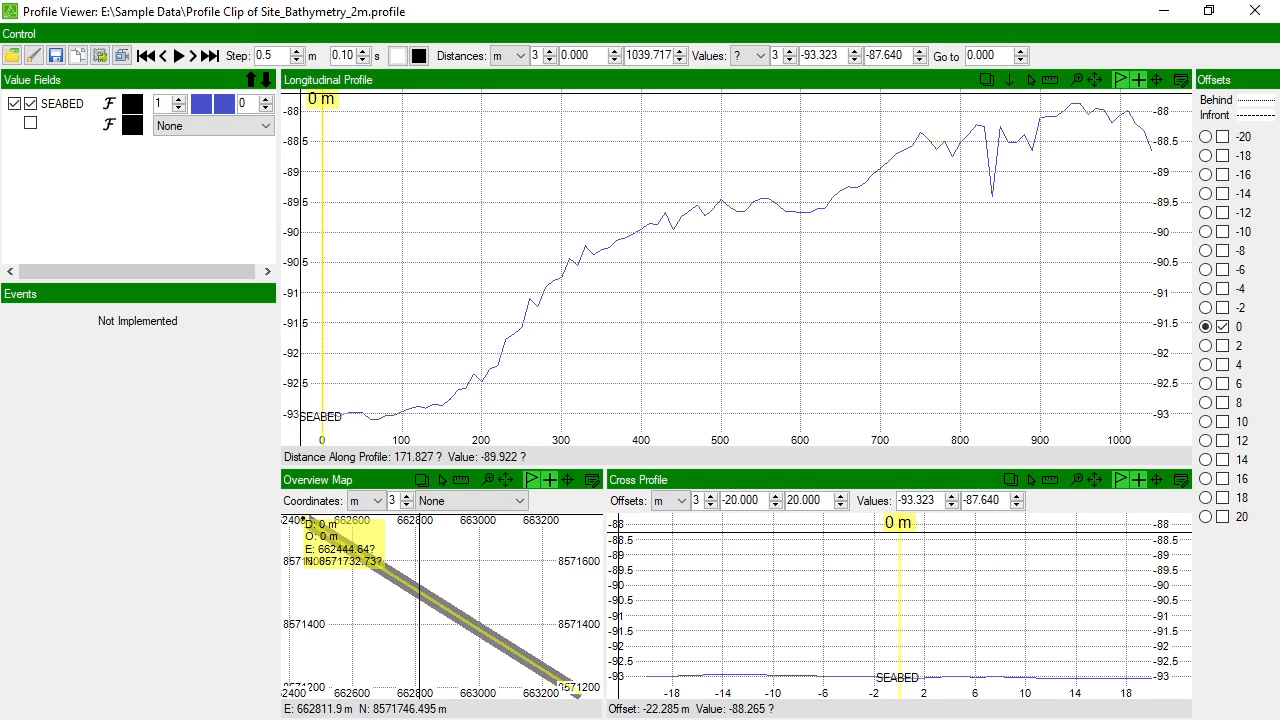
- Play the profile in 0.5 m steps, and replay it with a 1 m step and a 0.01 s interval
left_click(179, 57)
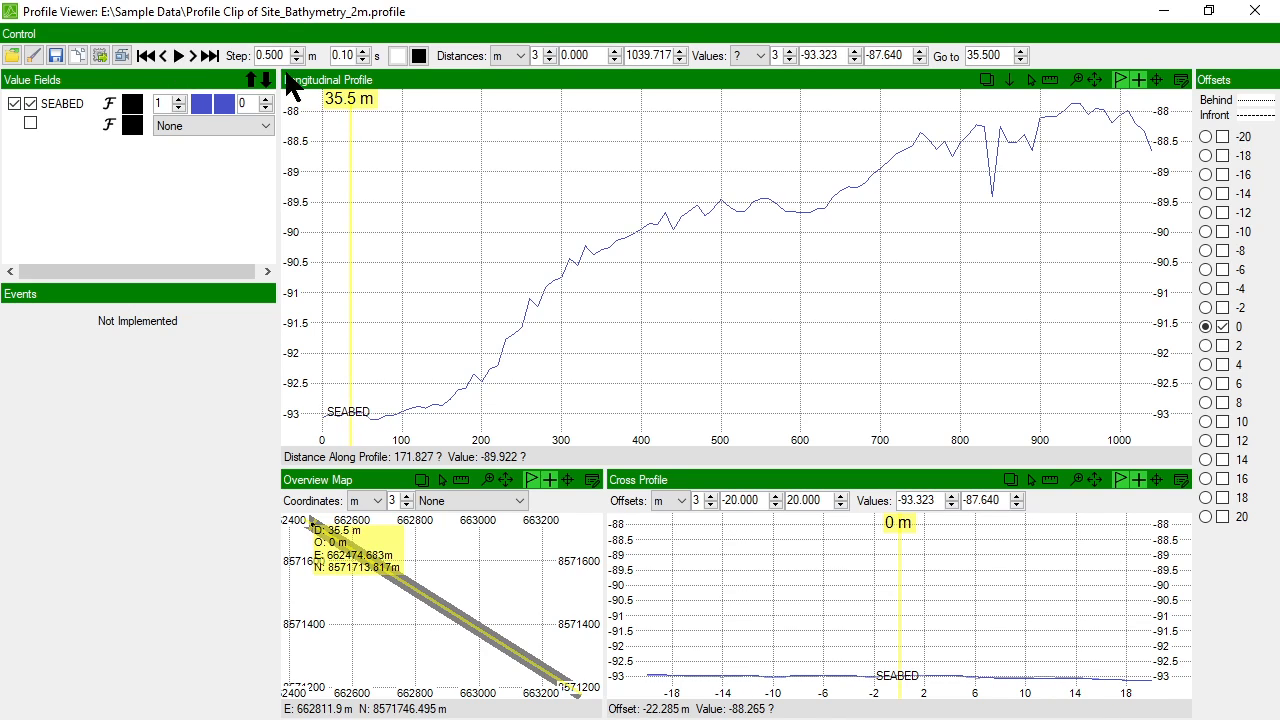
left_click_drag(290, 55, 190, 66)
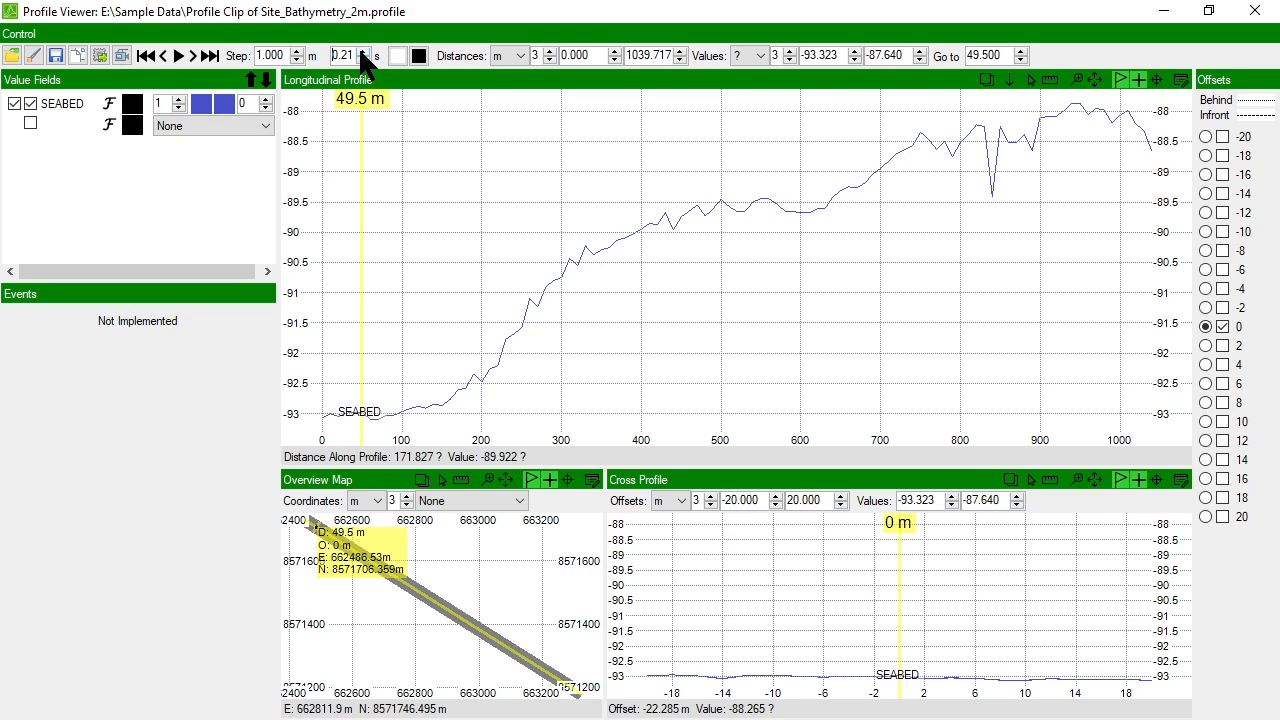
left_click(174, 56)
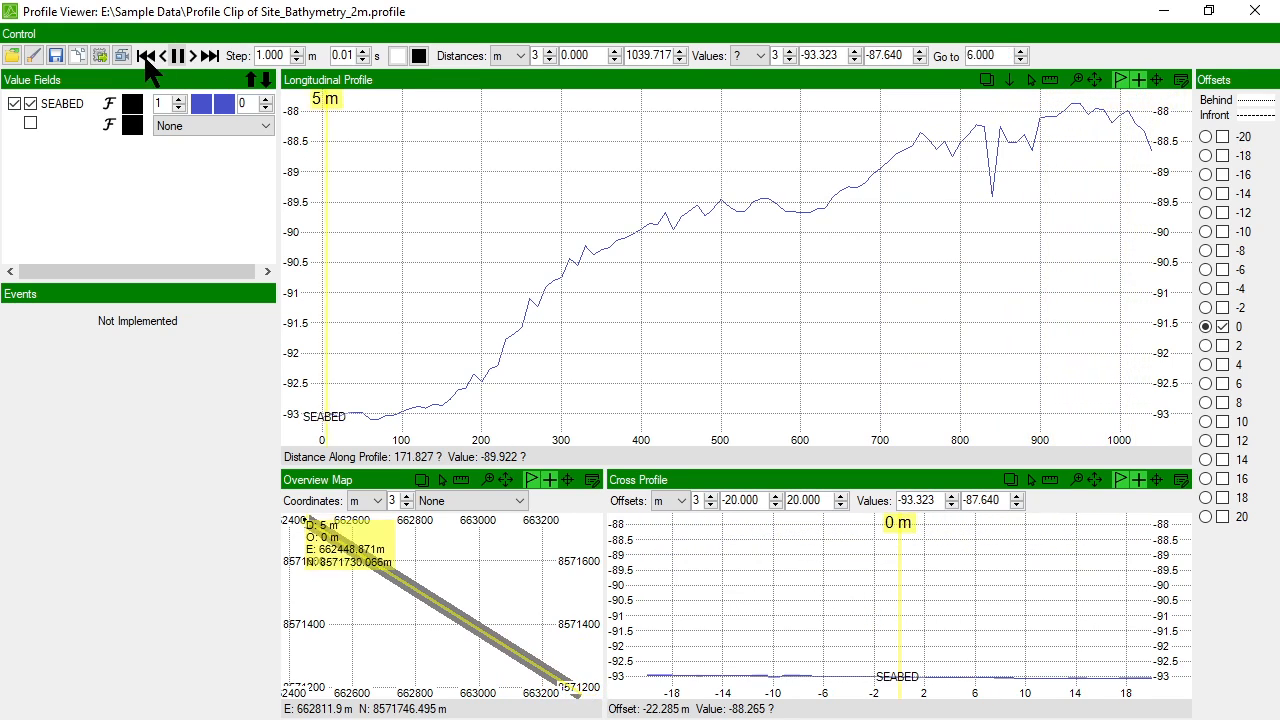
left_click(178, 55)
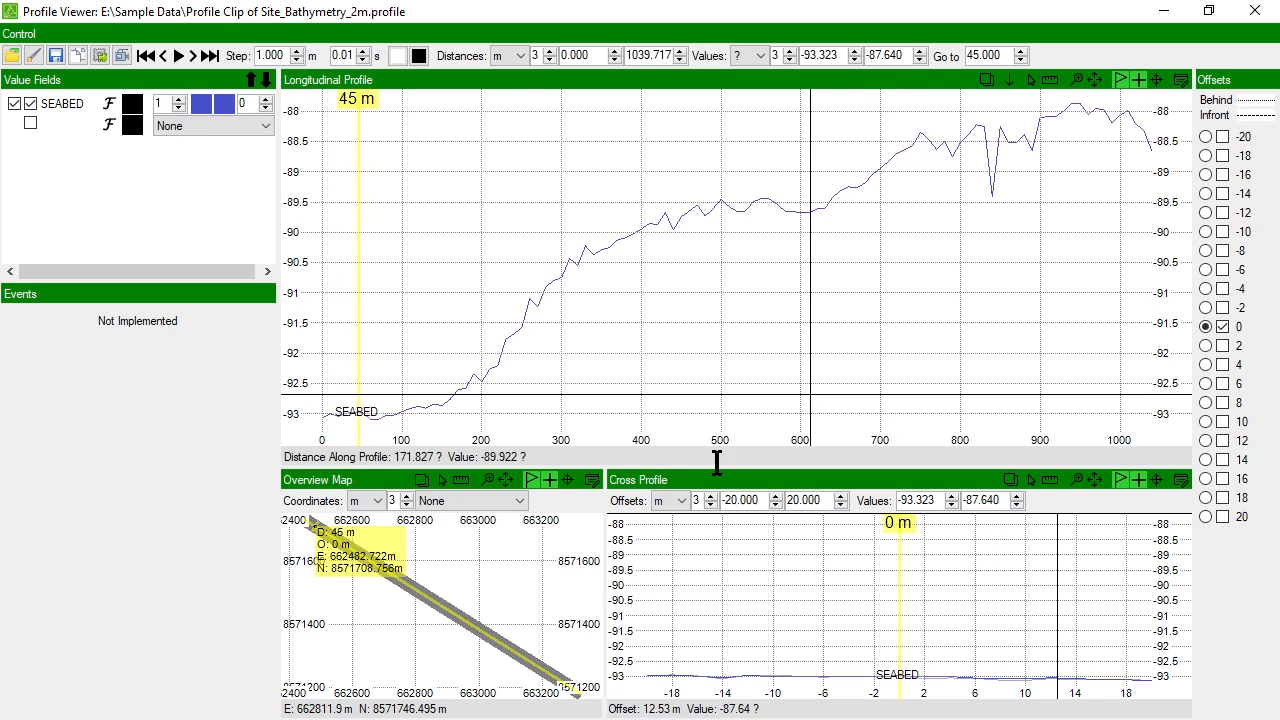
left_click(176, 56)
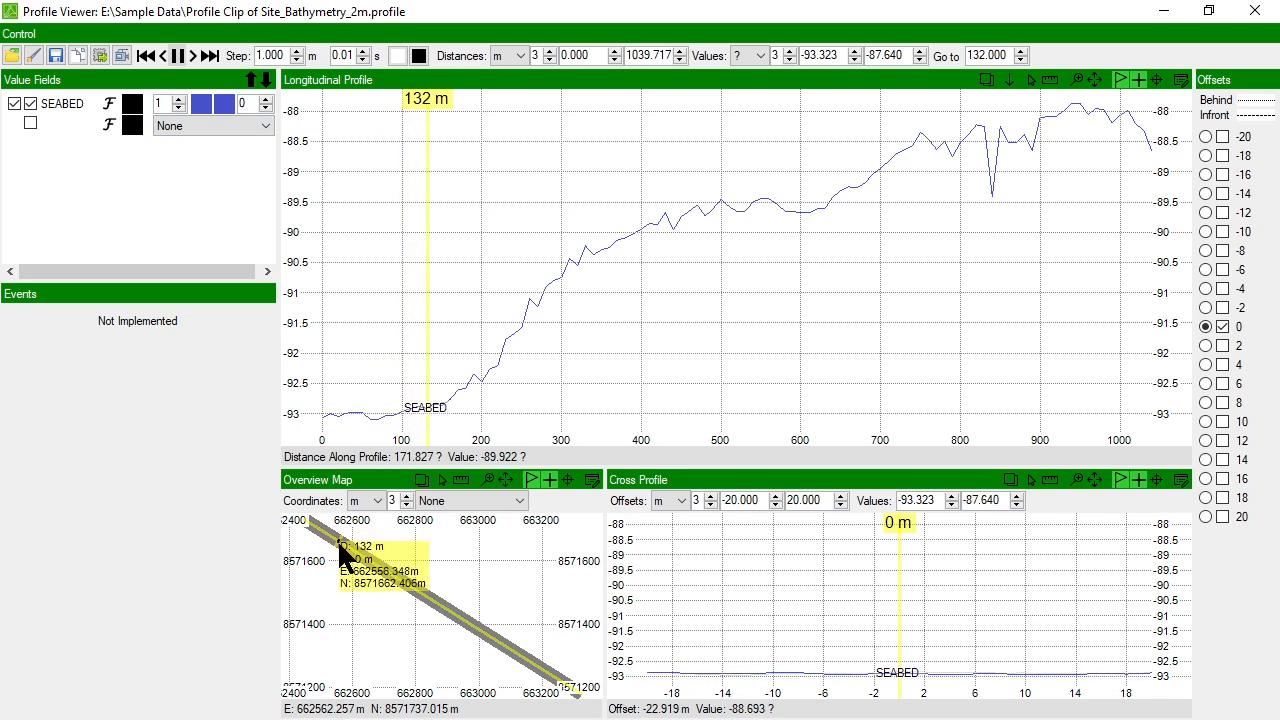